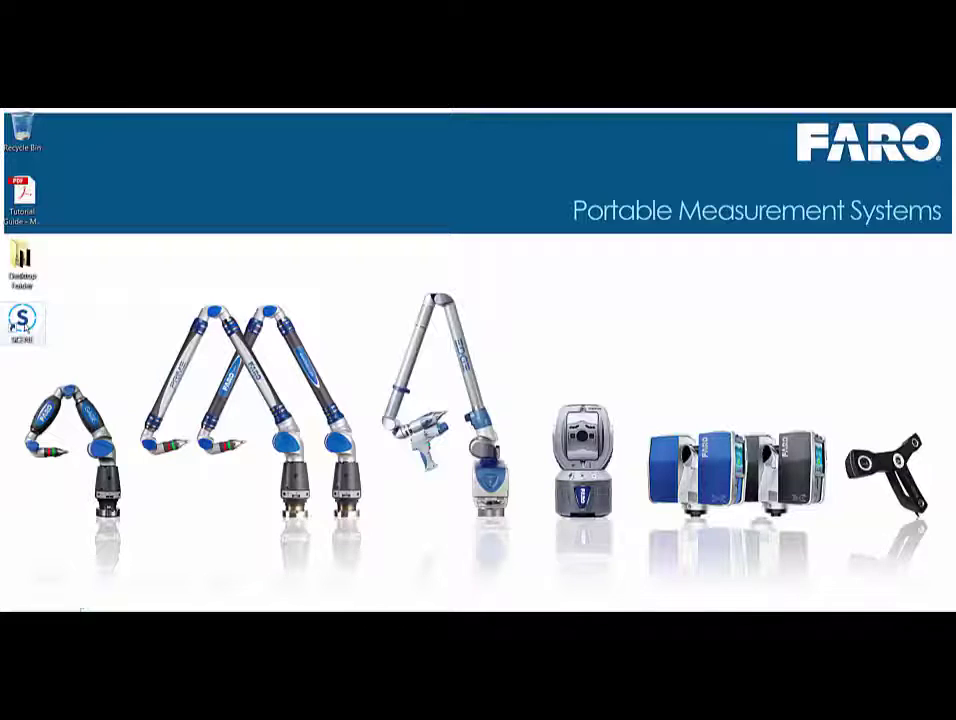
# Launch SCENE from the desktop and dismiss its startup license notices, declining the license update
pyautogui.doubleClick(24, 322)
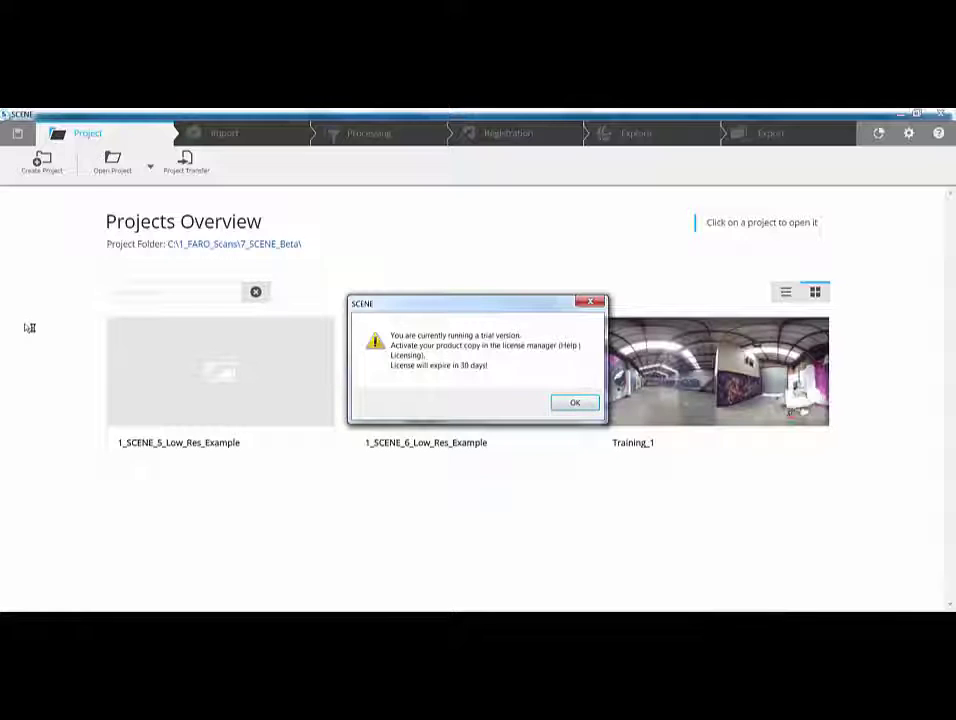
pyautogui.click(575, 405)
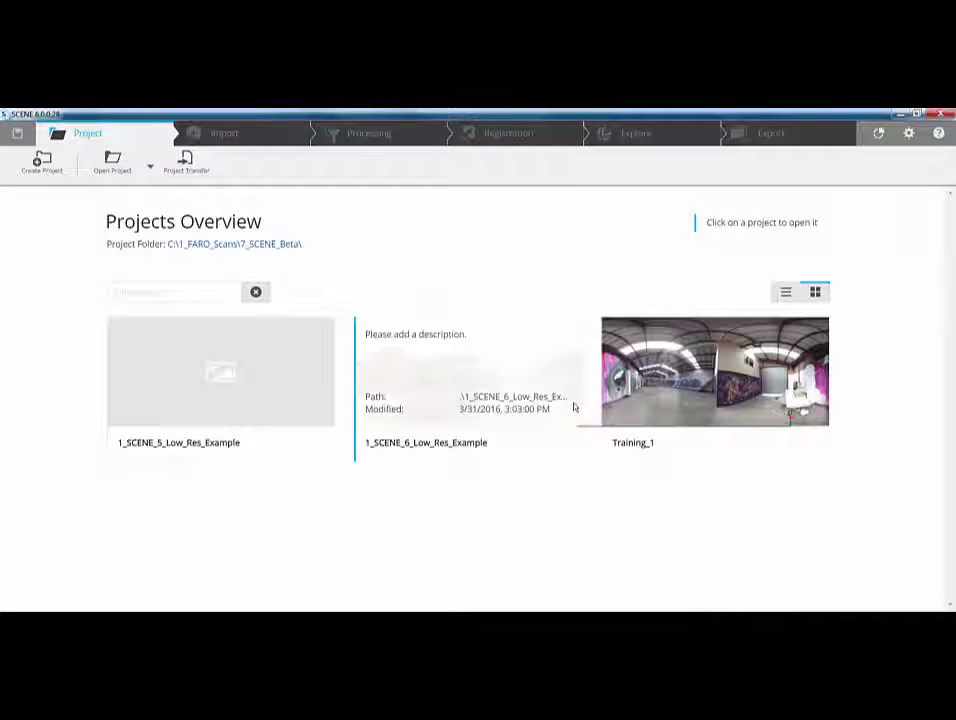
pyautogui.click(480, 425)
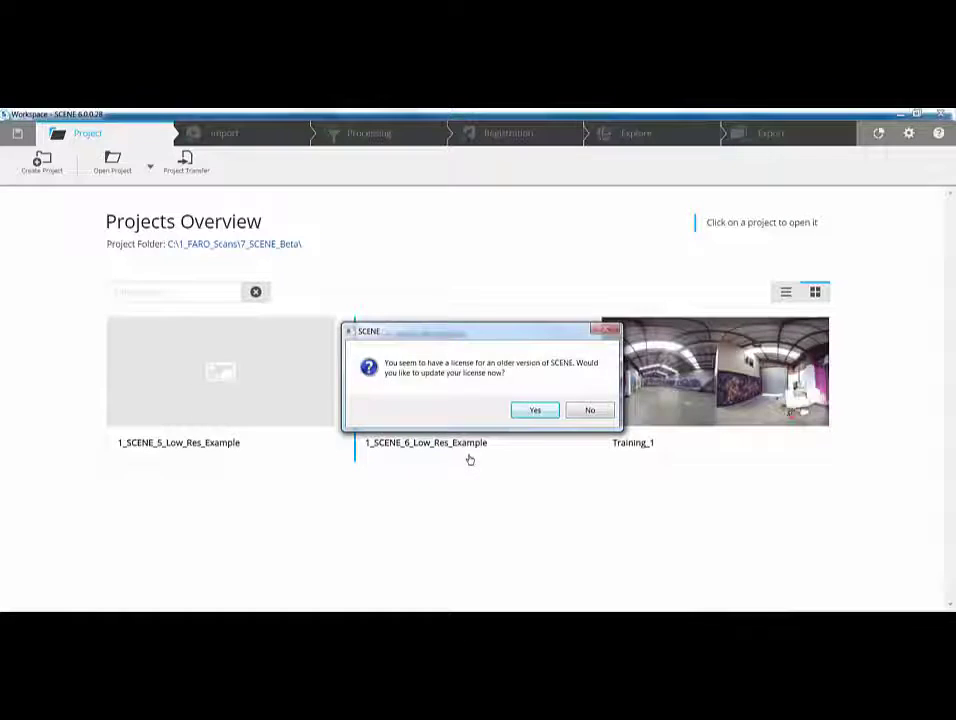
pyautogui.click(590, 412)
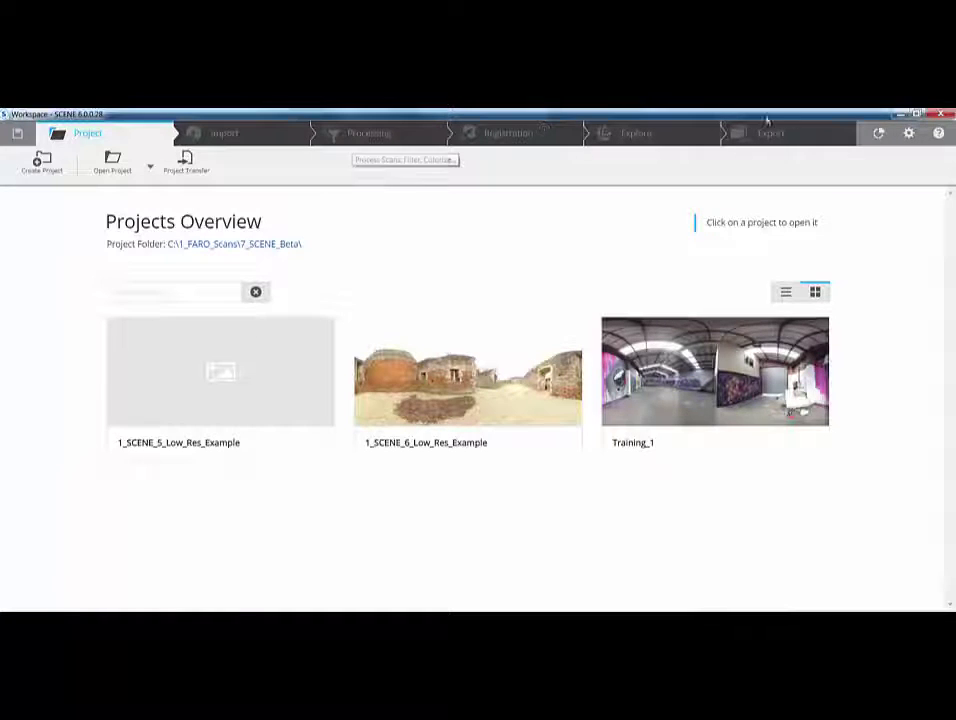
# Examine the available apps and the General, Import and Processing settings, including units, project folder, log files and temporary data folder
pyautogui.click(876, 135)
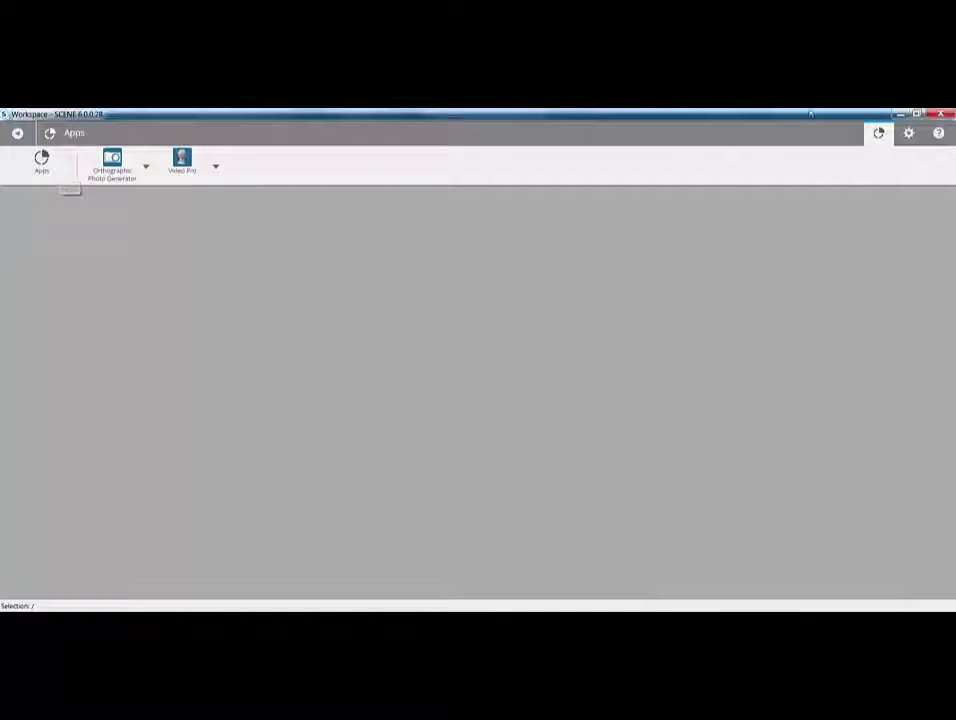
pyautogui.click(909, 134)
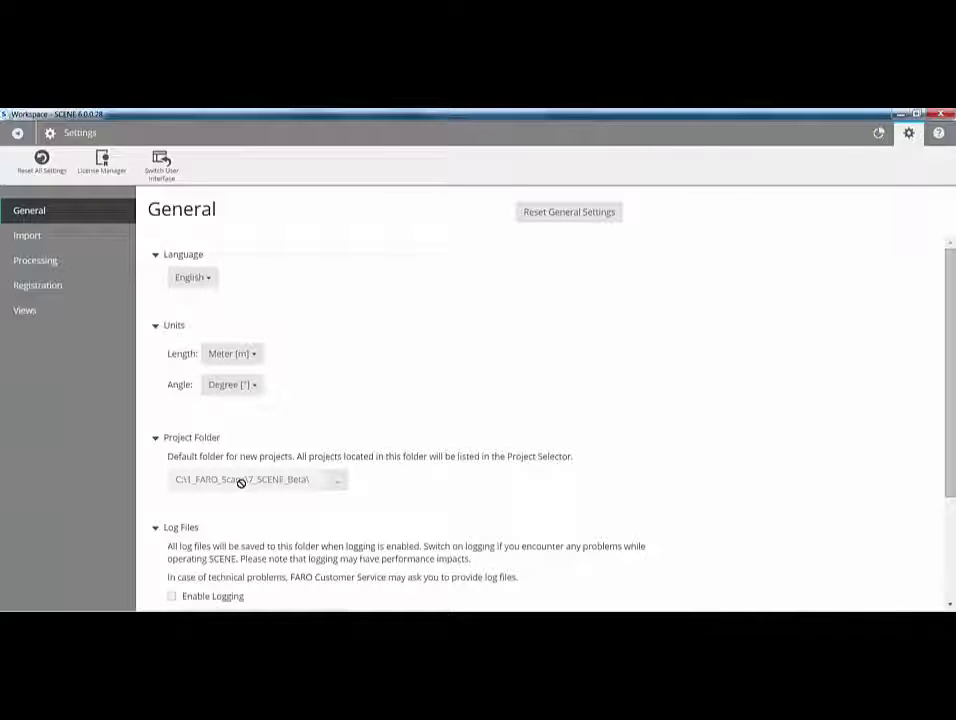
pyautogui.click(336, 482)
pyautogui.scroll(-3, 336, 484)
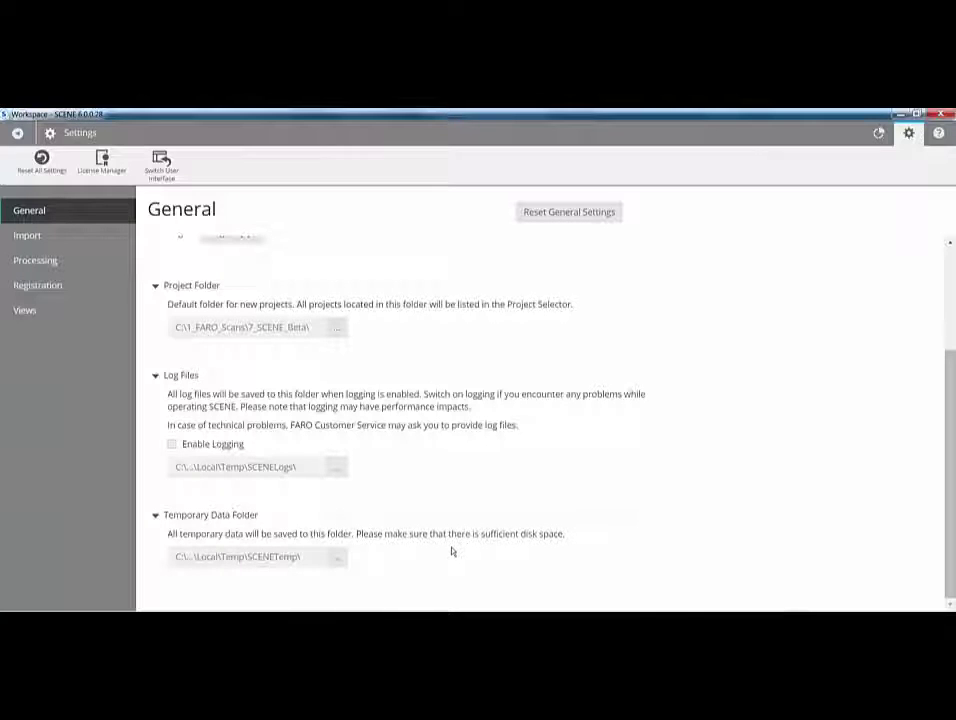
pyautogui.scroll(3, 455, 546)
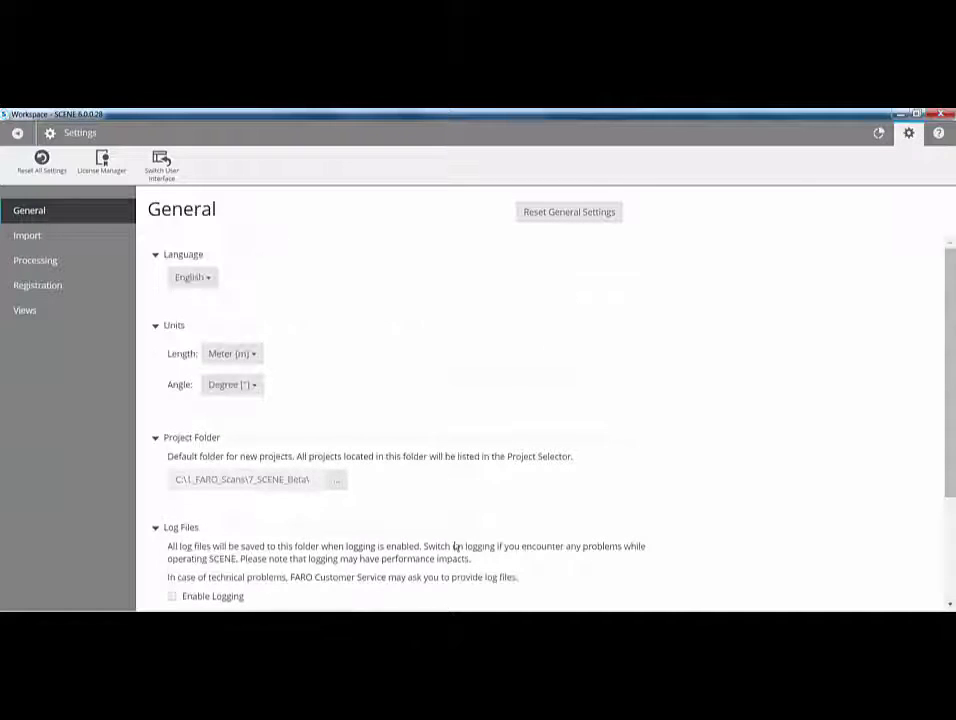
pyautogui.click(38, 237)
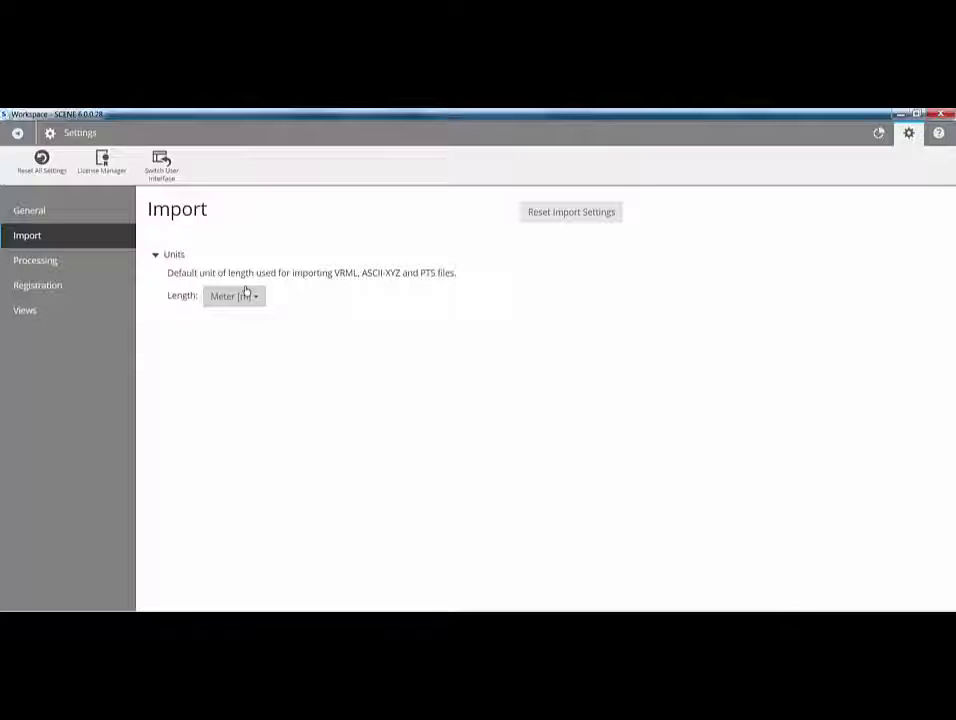
pyautogui.click(40, 261)
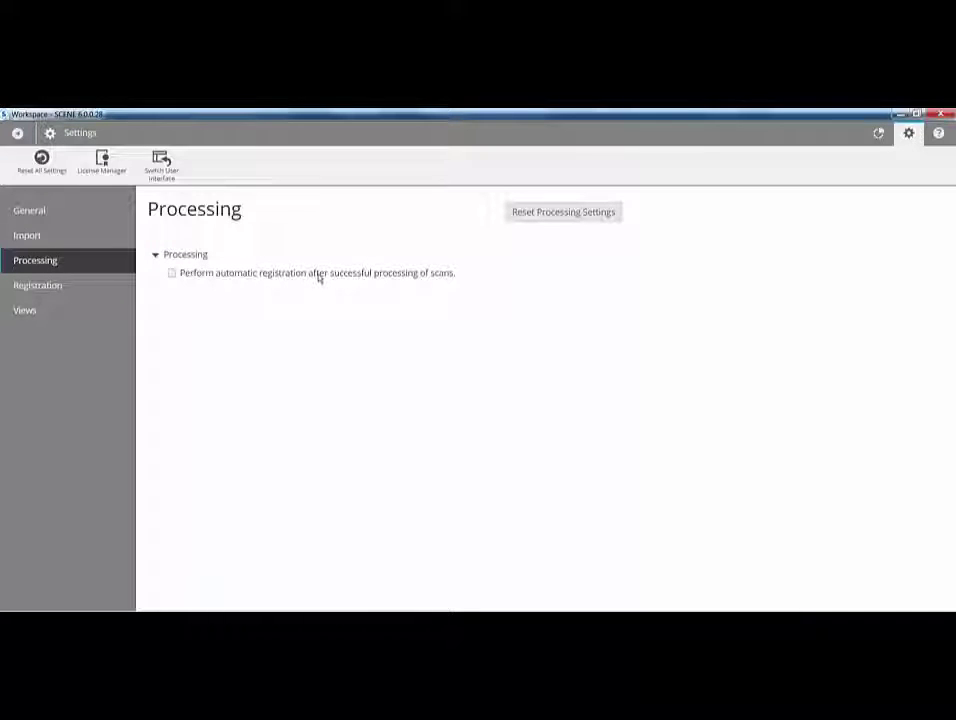
# In the Registration settings, choose Top View and Cloud to Cloud as the automatic registration method
pyautogui.click(58, 290)
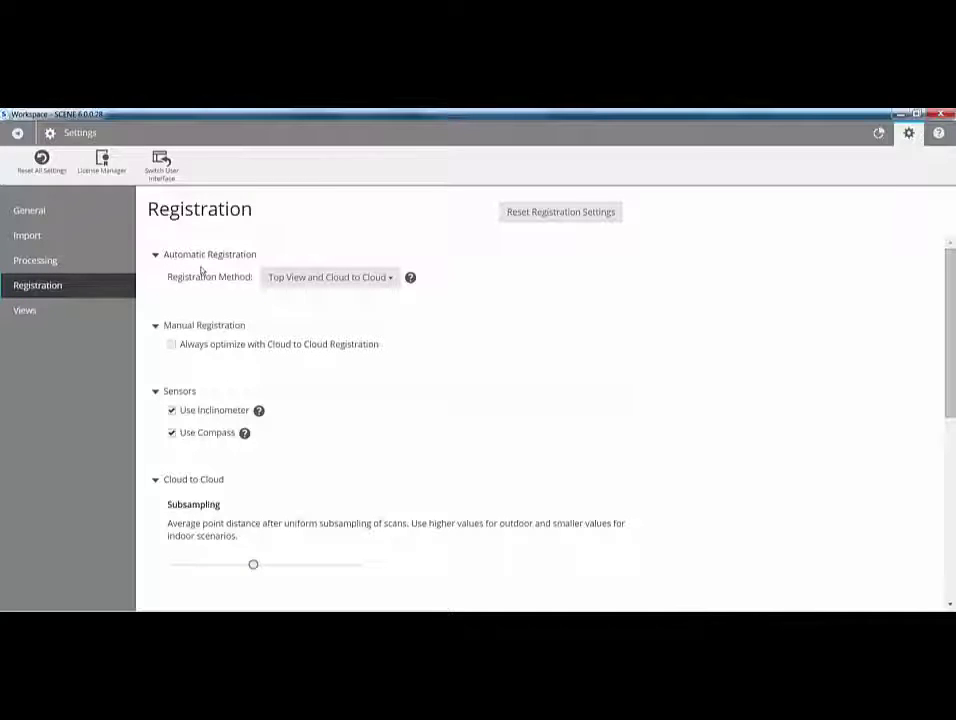
pyautogui.click(388, 278)
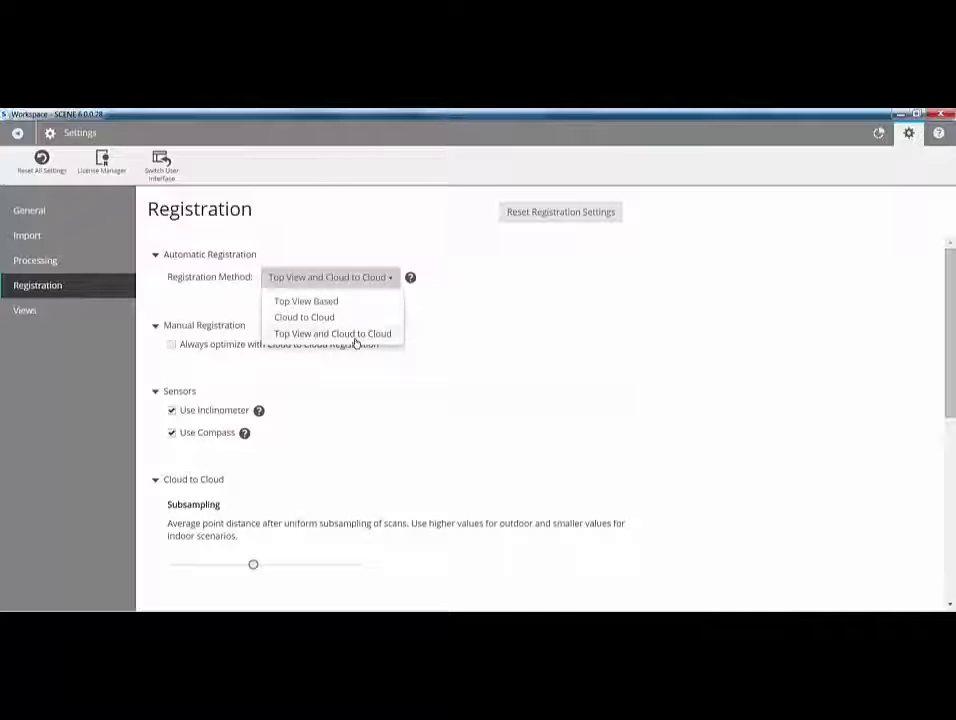
pyautogui.click(390, 334)
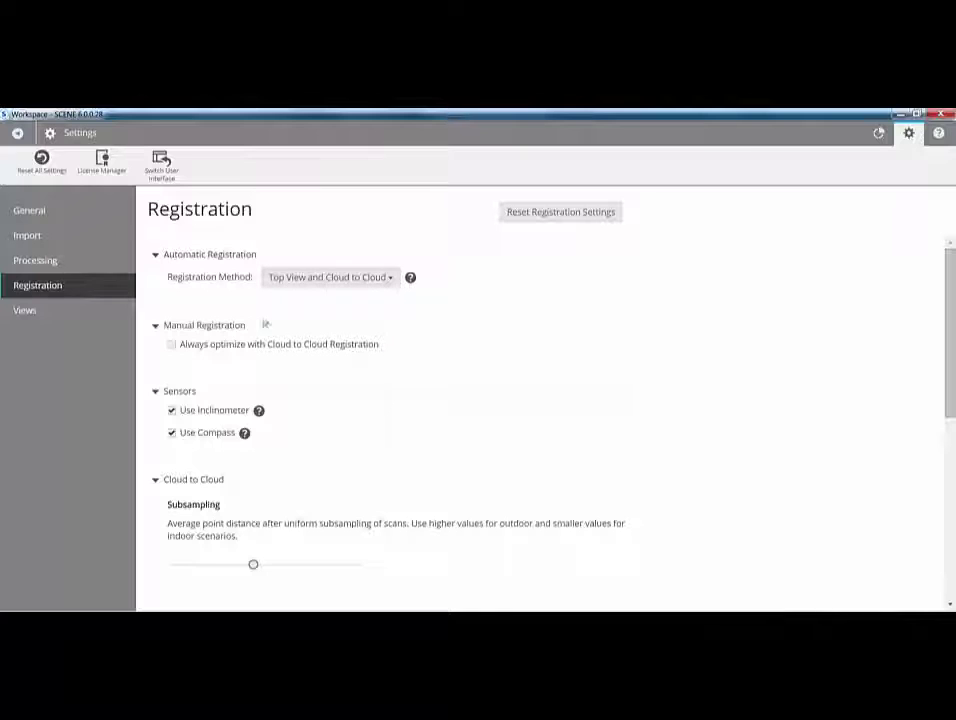
pyautogui.click(172, 346)
# Set the registration report's green point error threshold to below 4 mm
pyautogui.moveTo(952, 366); pyautogui.dragTo(952, 428)
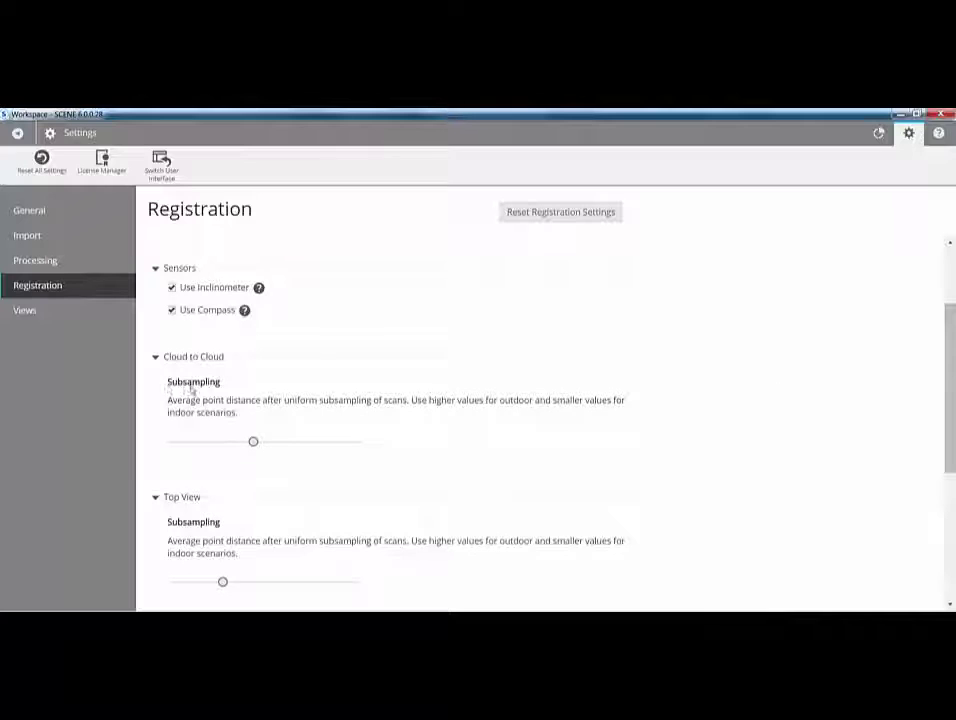
pyautogui.moveTo(952, 388); pyautogui.dragTo(885, 460)
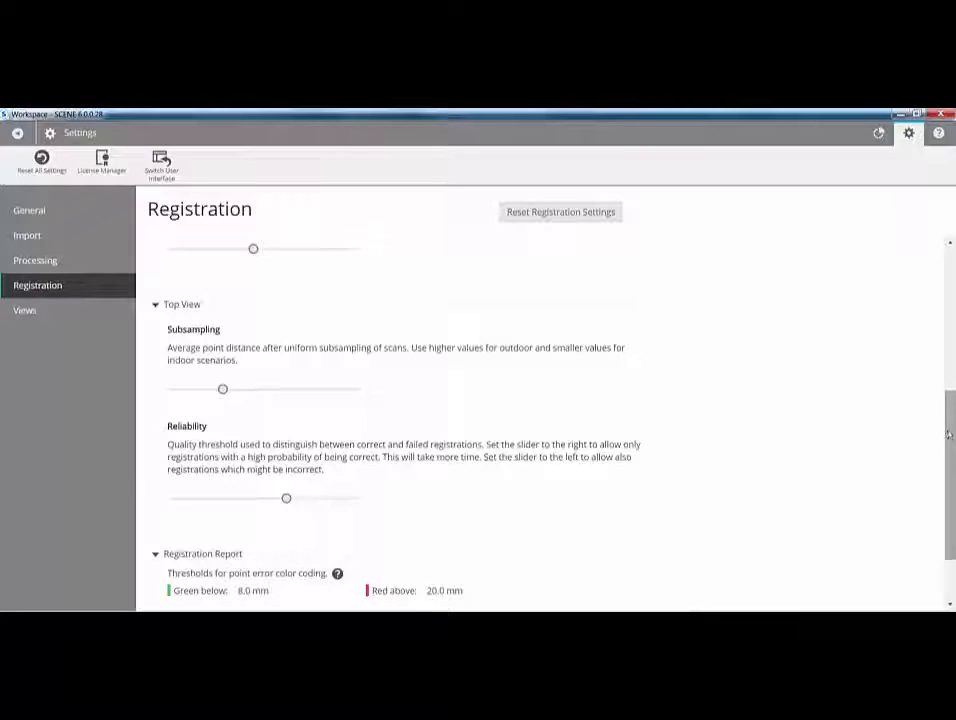
pyautogui.moveTo(946, 440); pyautogui.dragTo(940, 510)
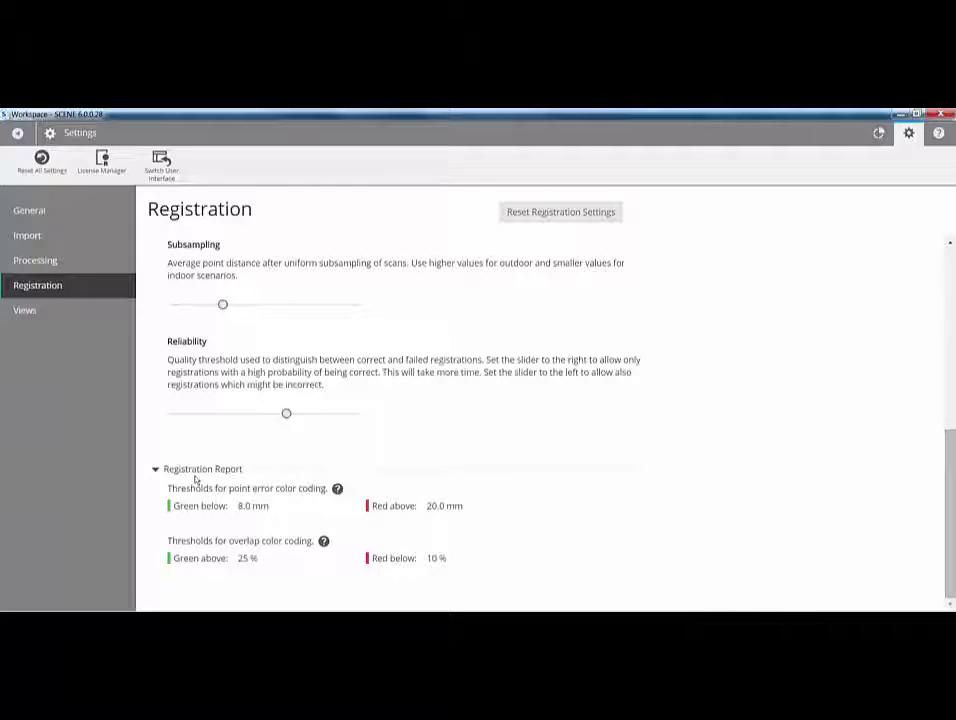
pyautogui.click(251, 505)
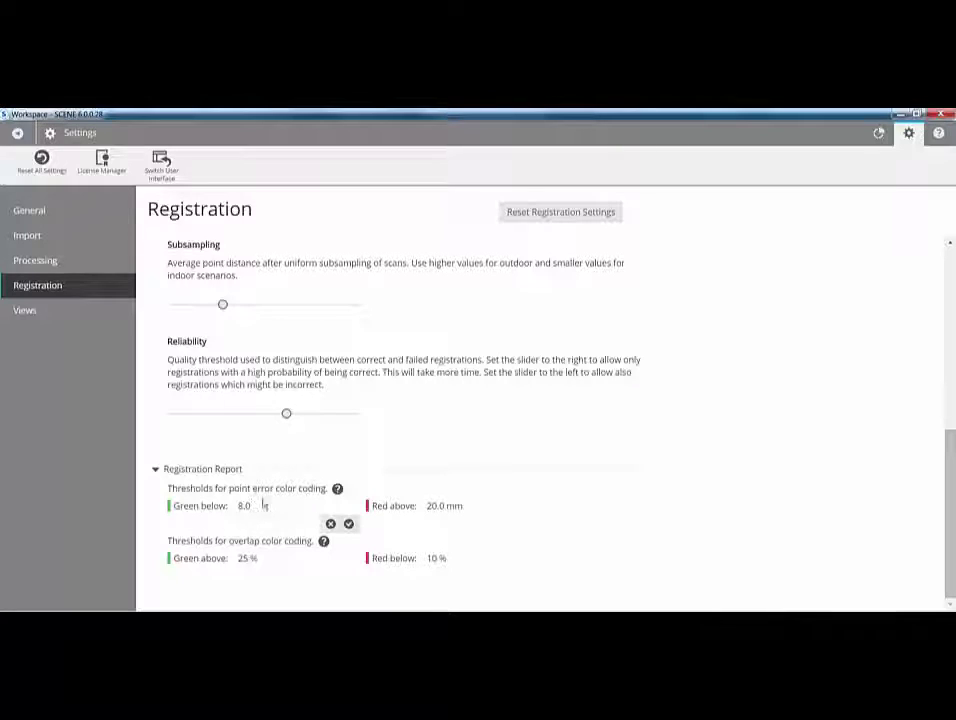
pyautogui.moveTo(265, 505); pyautogui.dragTo(237, 506)
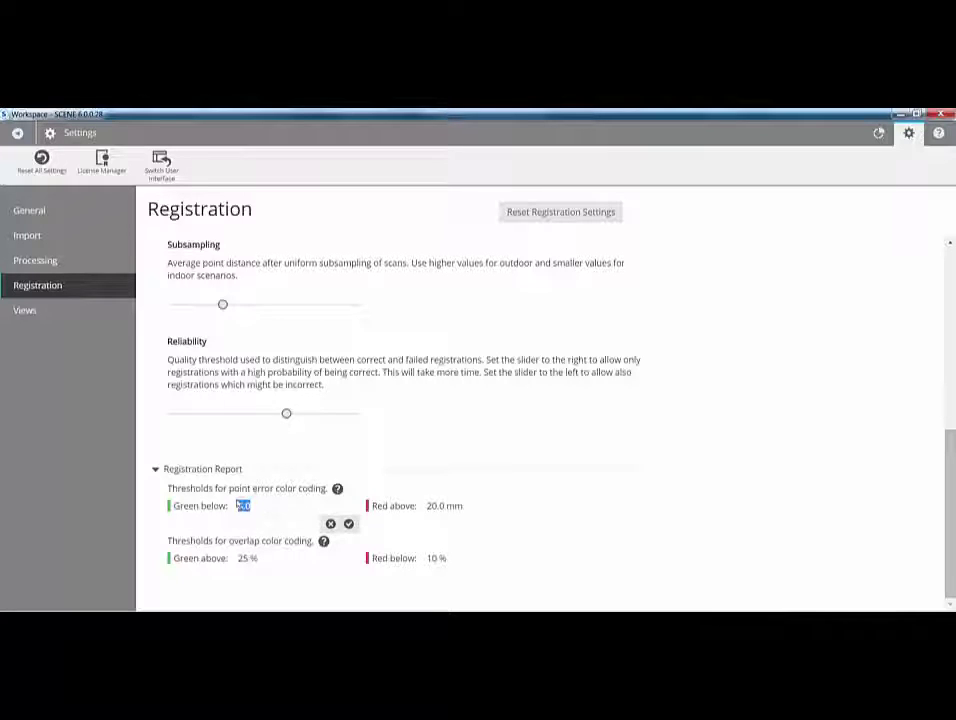
pyautogui.write('4')
pyautogui.click(348, 523)
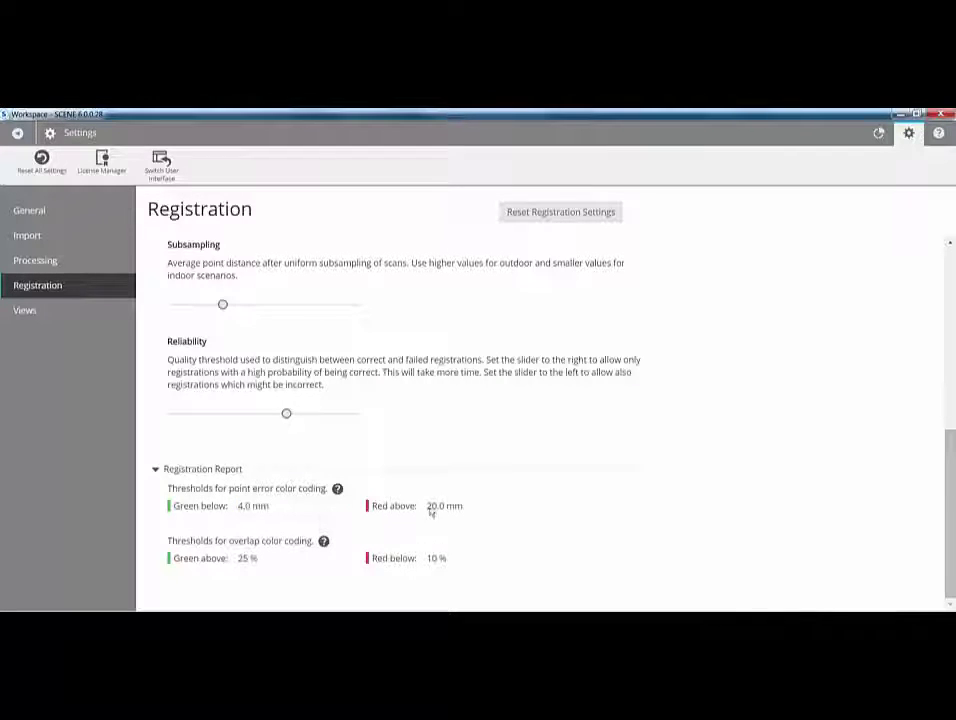
# Set the registration report's red point error threshold to above 8 mm
pyautogui.click(431, 507)
pyautogui.moveTo(462, 509); pyautogui.dragTo(424, 507)
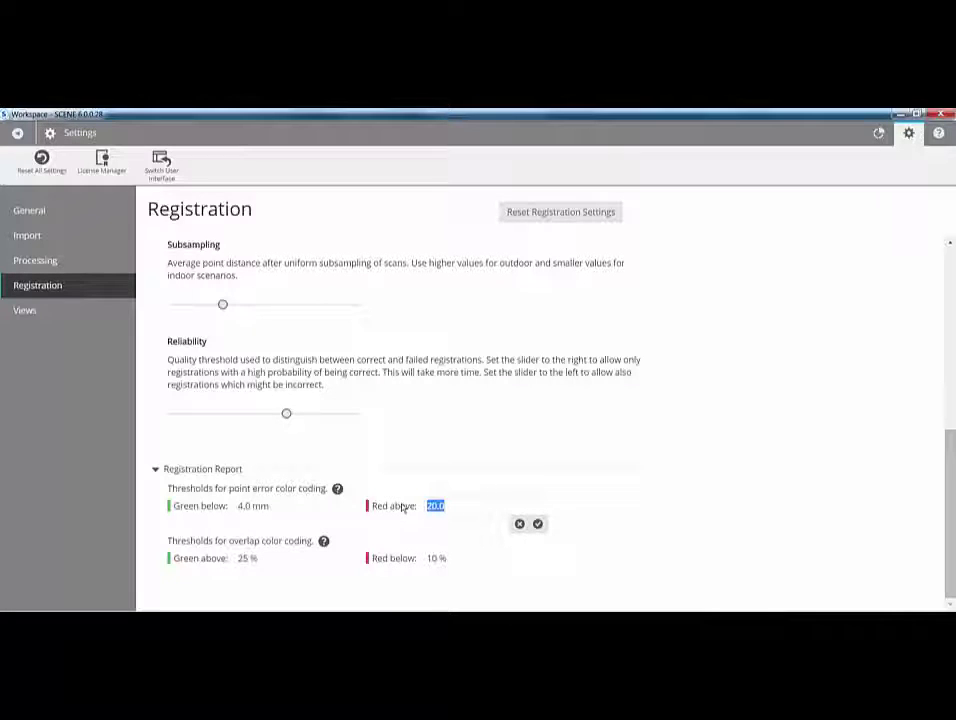
pyautogui.write('8')
pyautogui.click(538, 524)
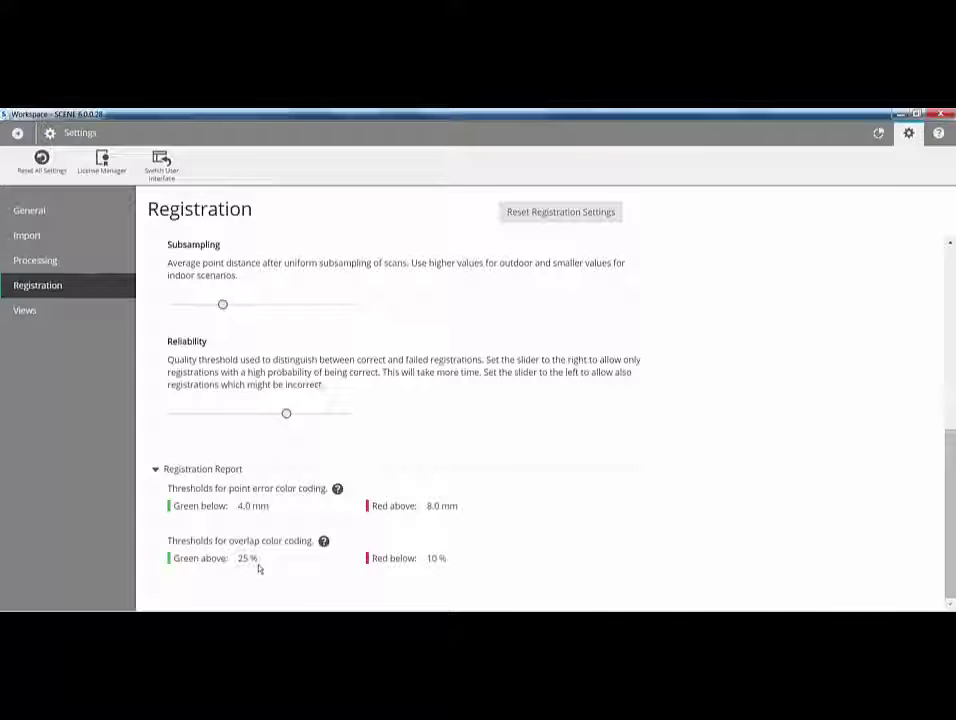
# Review the 3D view navigation, effects and background settings, and inspect the licenses in the License Manager
pyautogui.click(23, 311)
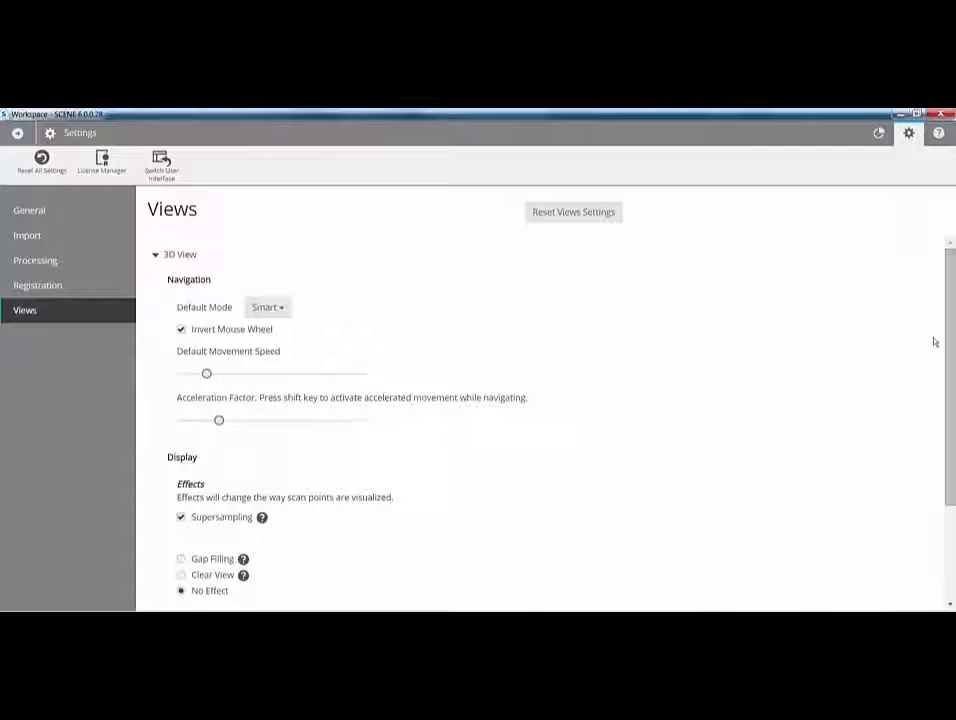
pyautogui.scroll(-3, 934, 342)
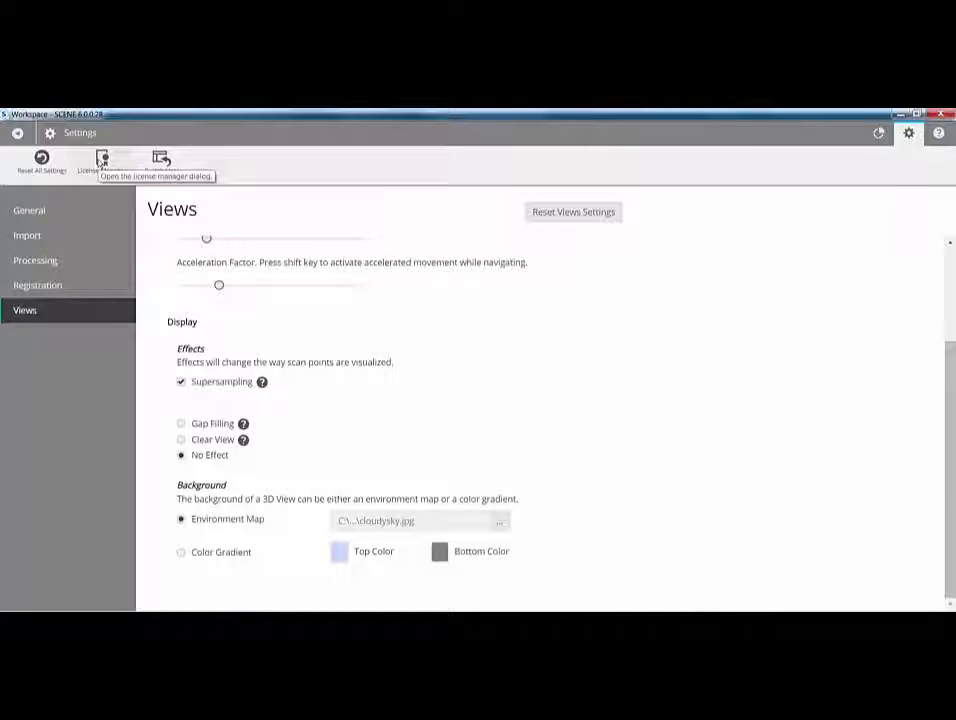
pyautogui.click(102, 160)
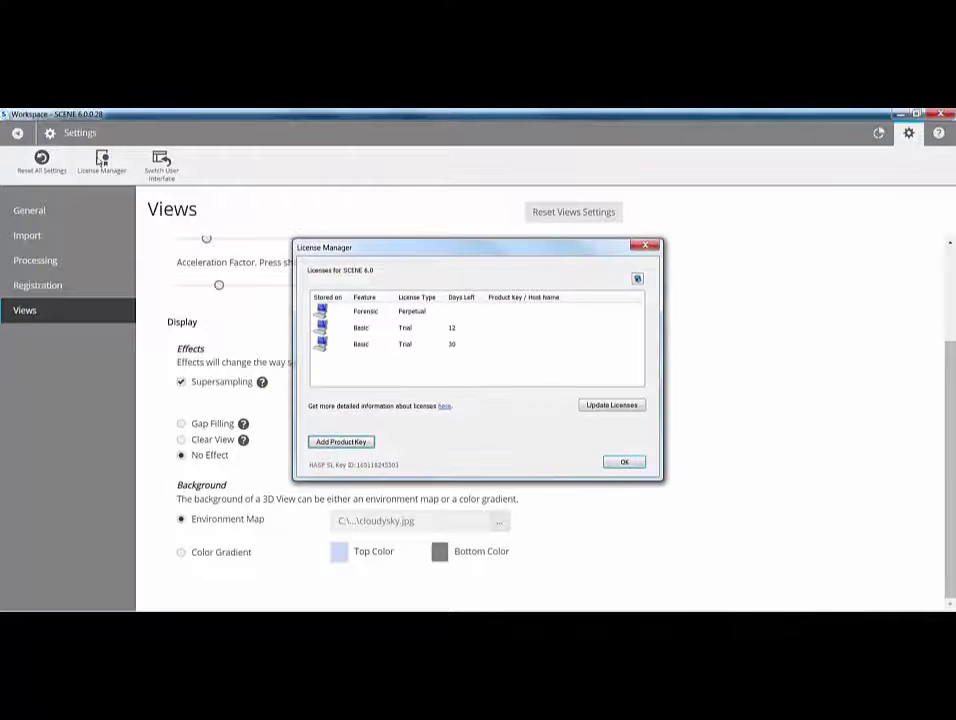
pyautogui.click(611, 406)
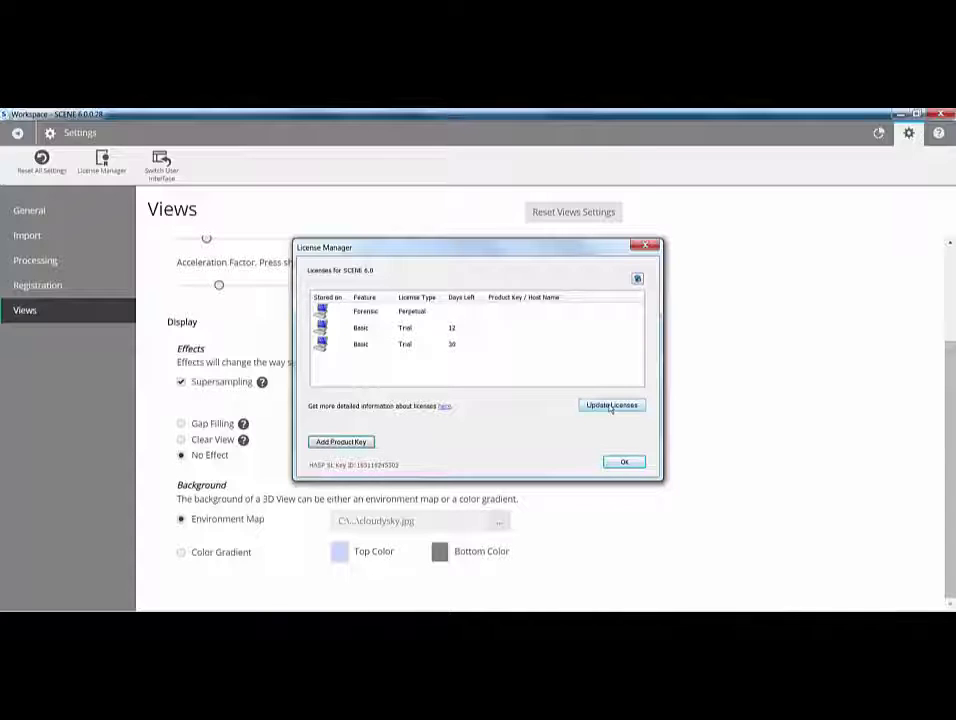
pyautogui.click(631, 463)
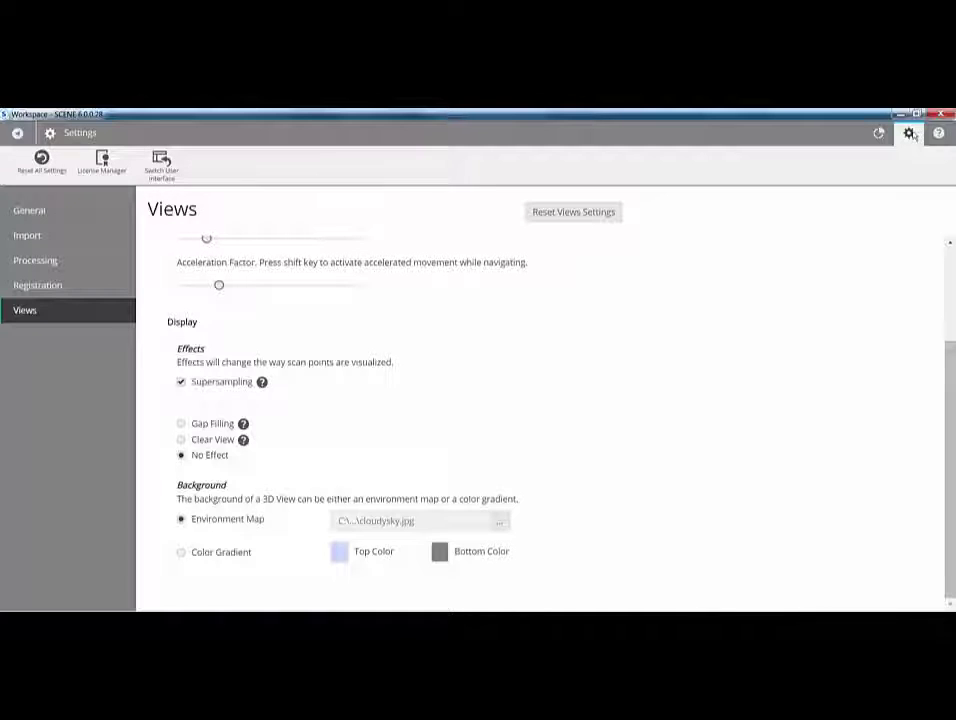
# Look through the Registration, Processing and Views settings again and return to the Projects Overview
pyautogui.click(75, 290)
pyautogui.click(60, 262)
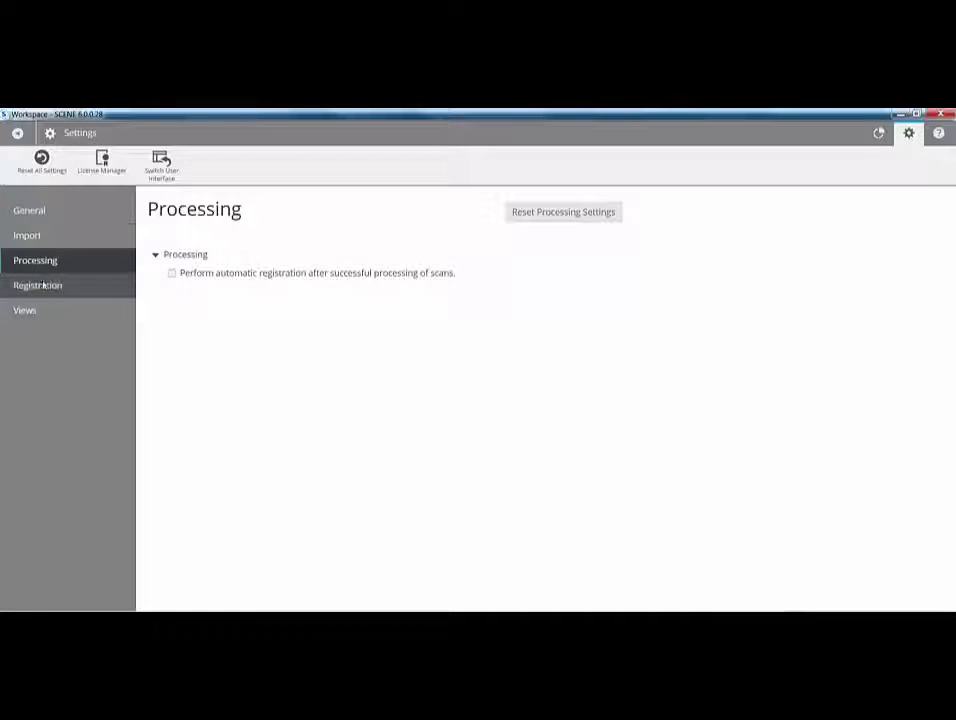
pyautogui.click(44, 286)
pyautogui.click(35, 310)
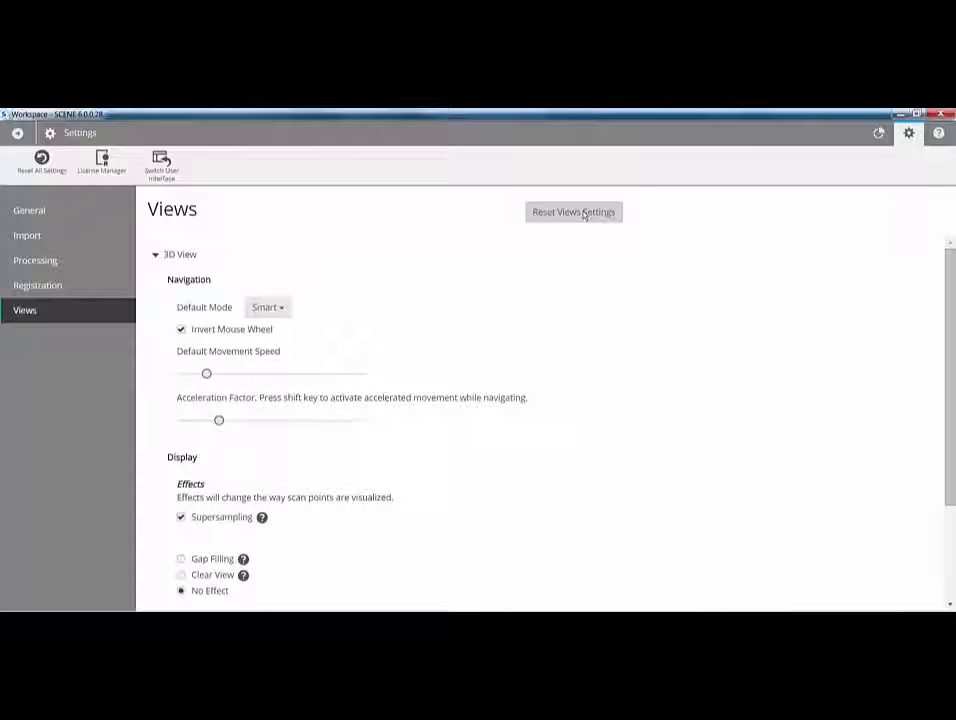
pyautogui.click(16, 135)
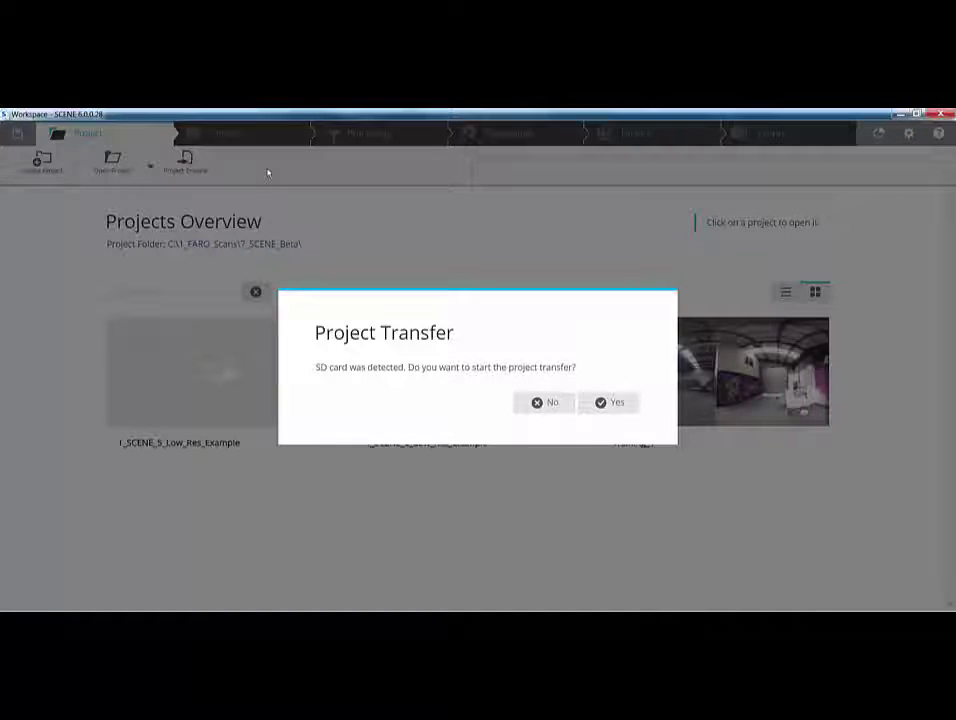
pyautogui.click(607, 403)
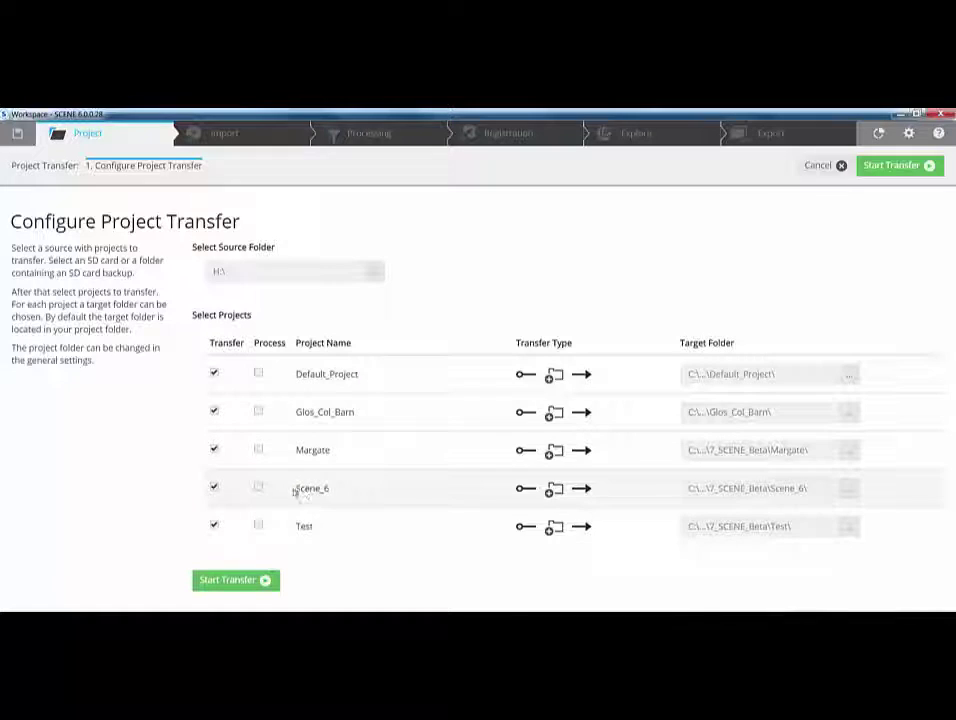
pyautogui.click(213, 524)
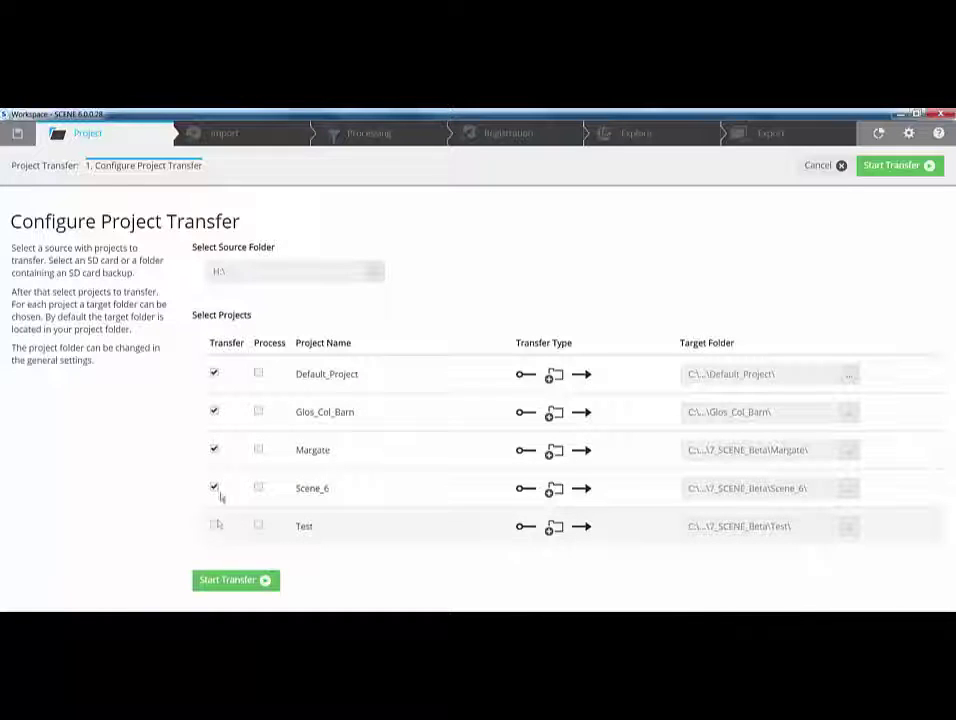
pyautogui.click(213, 449)
pyautogui.click(213, 411)
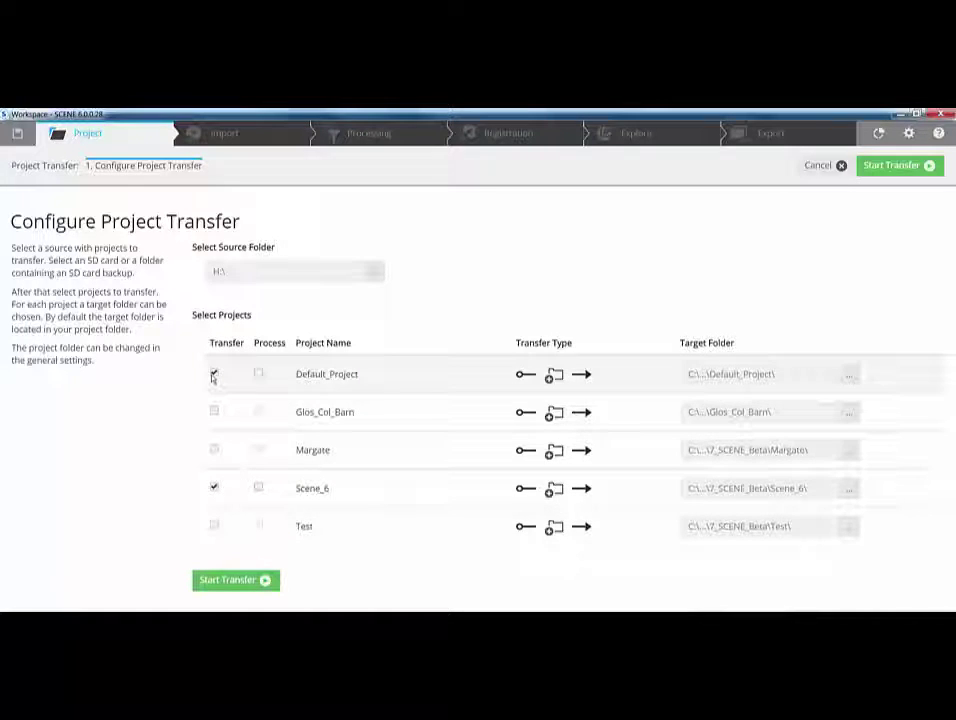
pyautogui.click(213, 373)
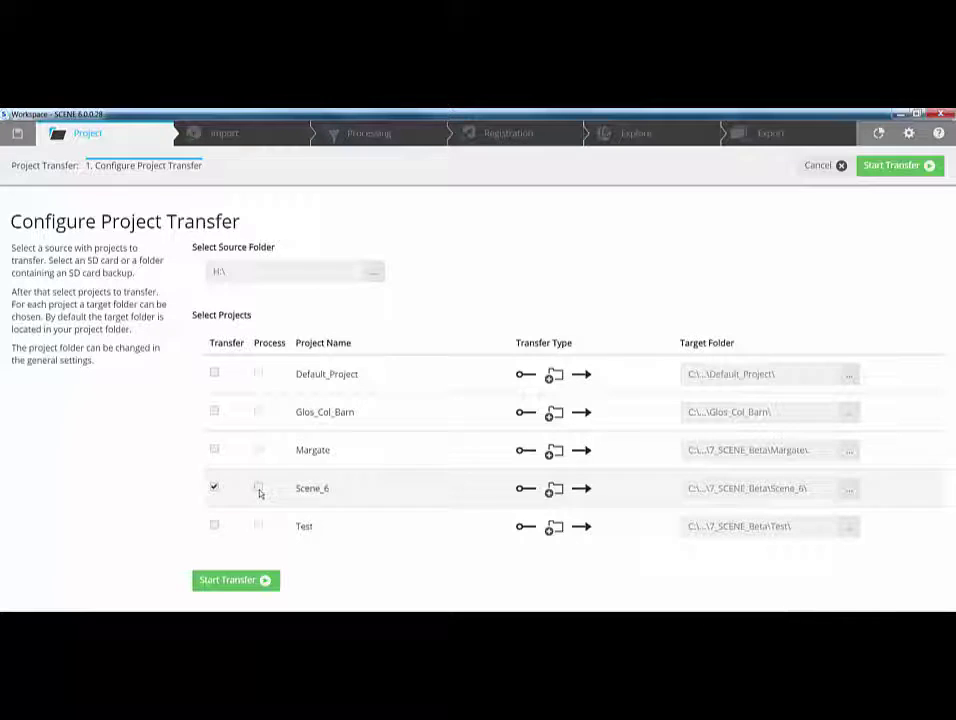
pyautogui.click(817, 165)
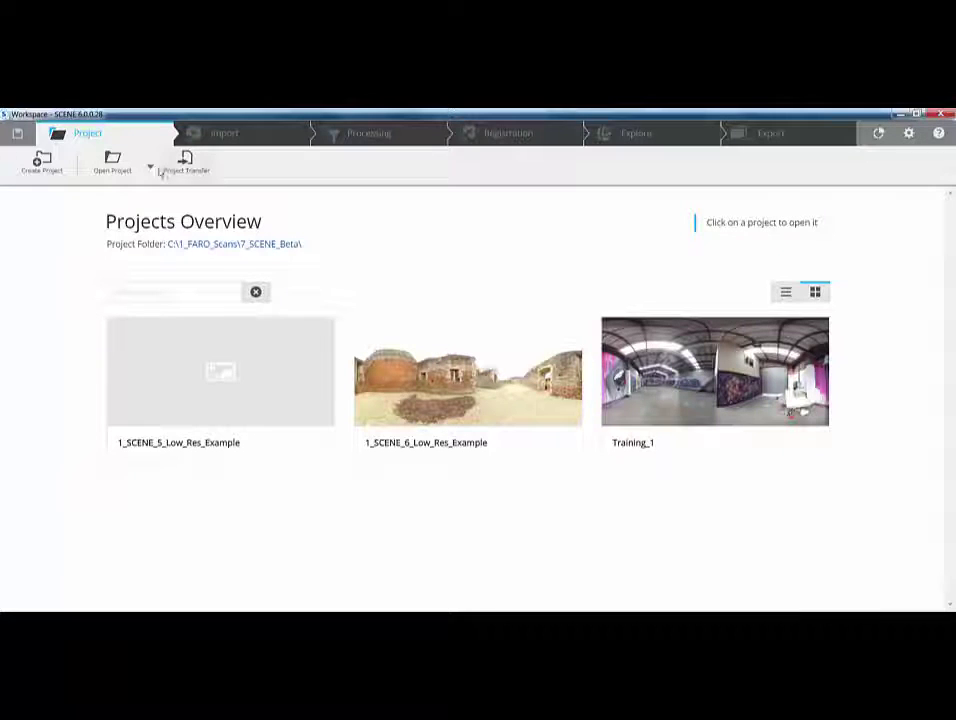
# Choose SD Card (H:) as the project transfer source, examine its available projects and cancel the transfer
pyautogui.click(185, 163)
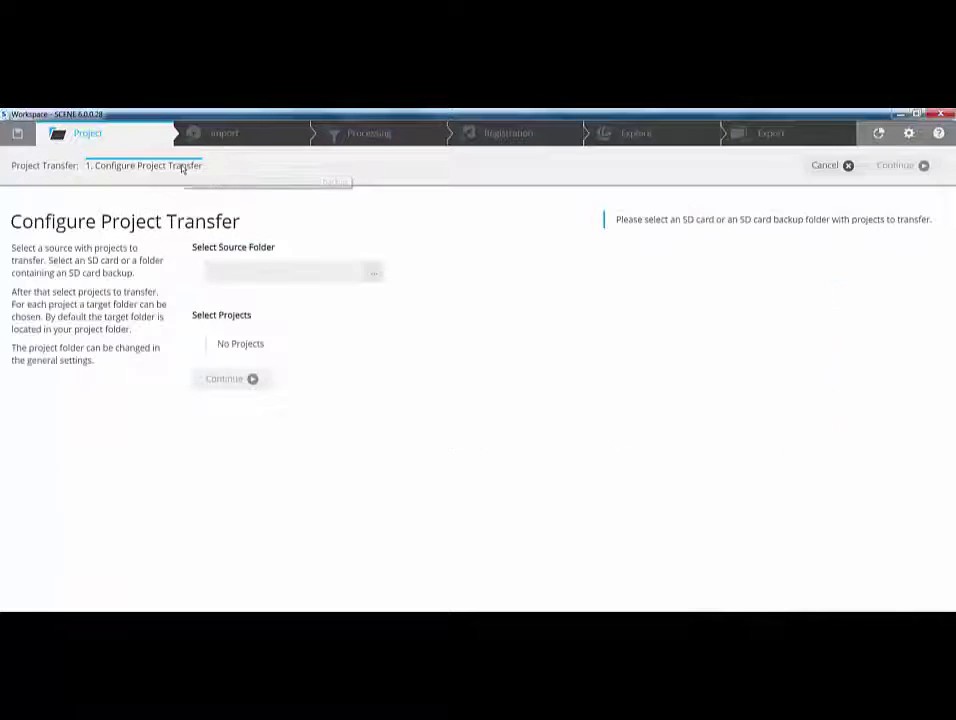
pyautogui.click(372, 276)
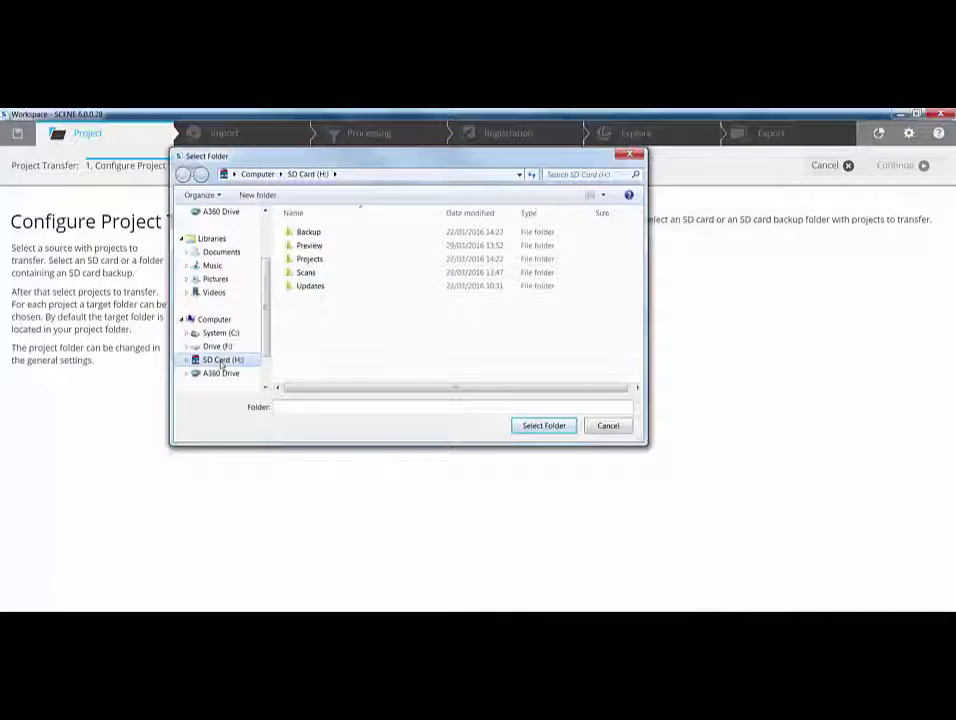
pyautogui.click(545, 425)
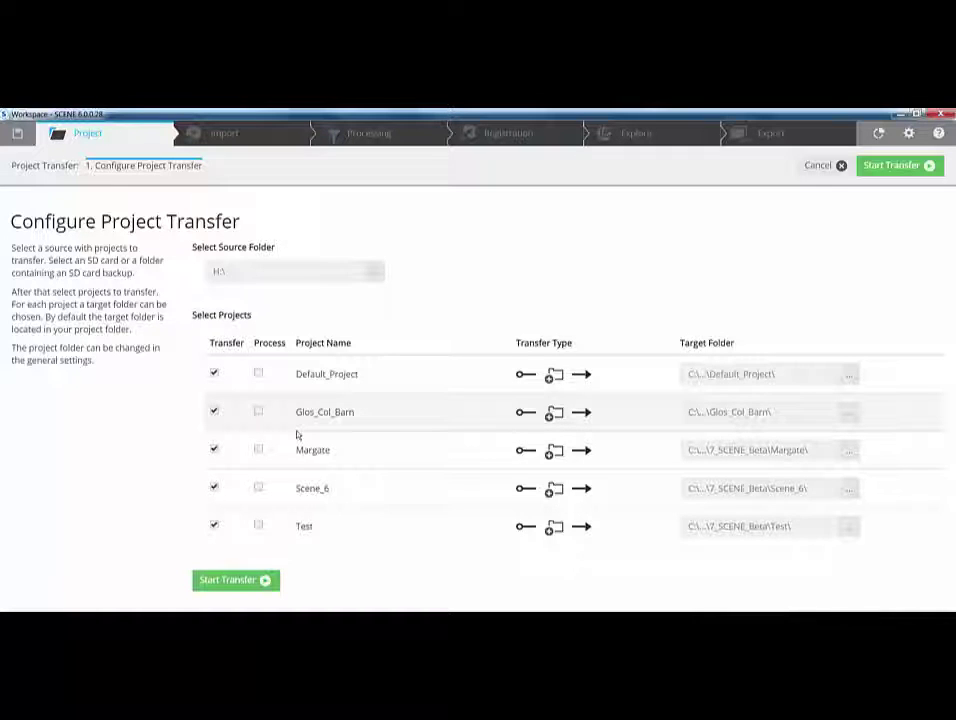
pyautogui.click(826, 166)
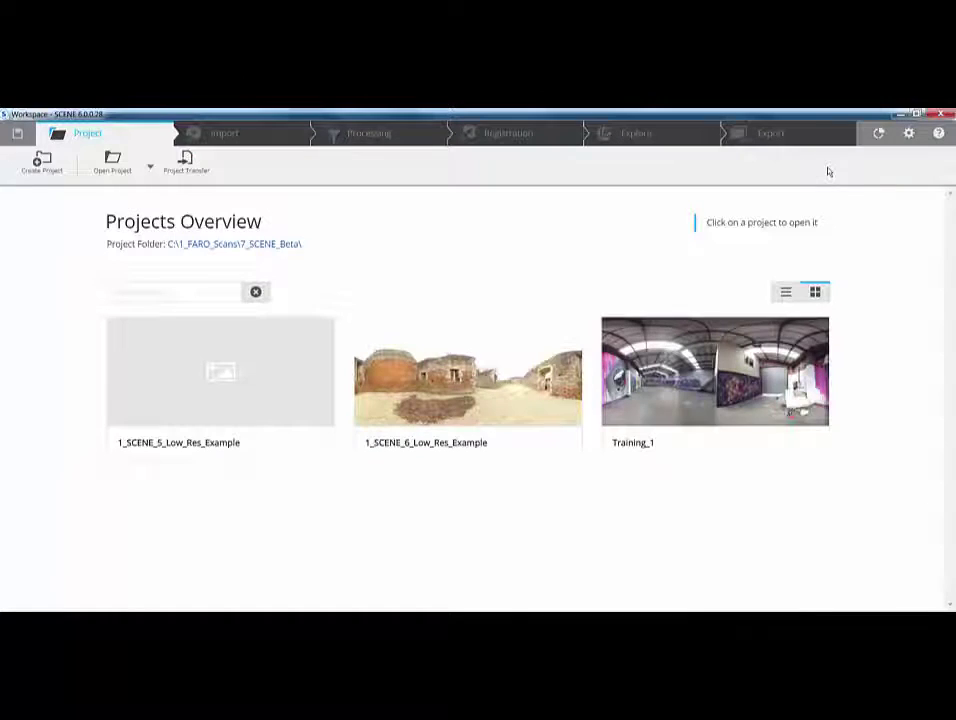
# Create a new scan project named Tutorial in C:\1_FARO_Scans\7_SCENE_Beta\
pyautogui.click(42, 165)
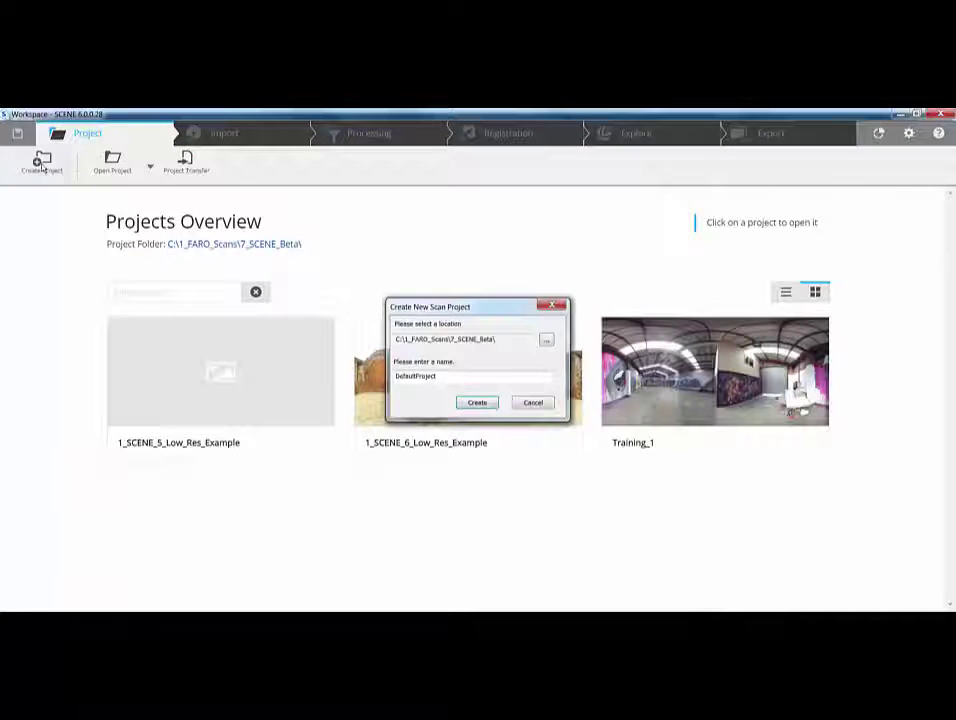
pyautogui.doubleClick(437, 376)
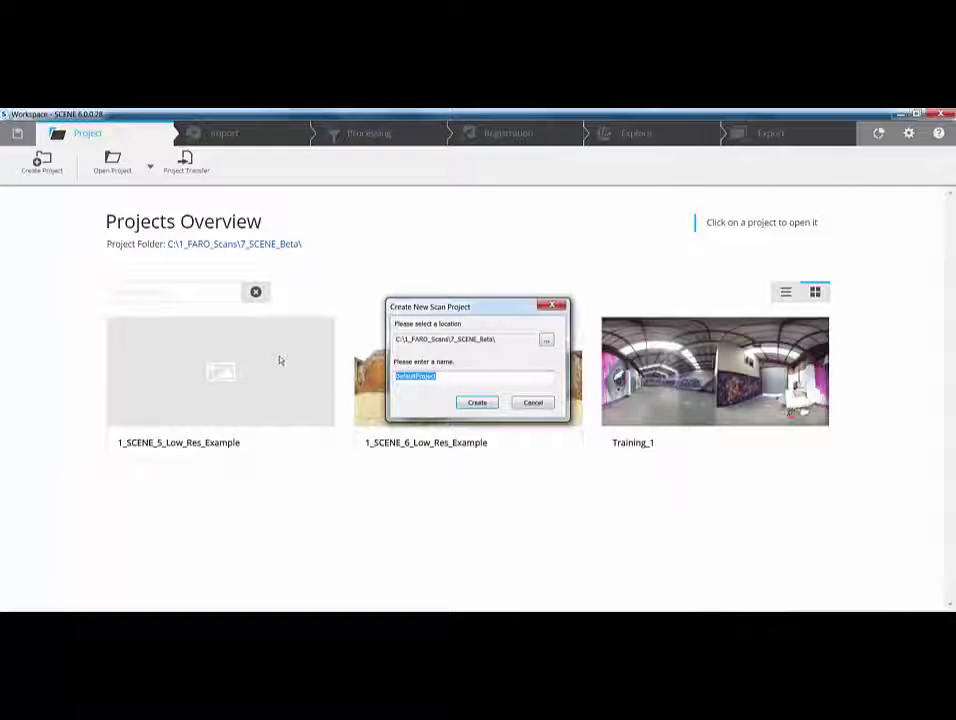
pyautogui.write('Tutorial')
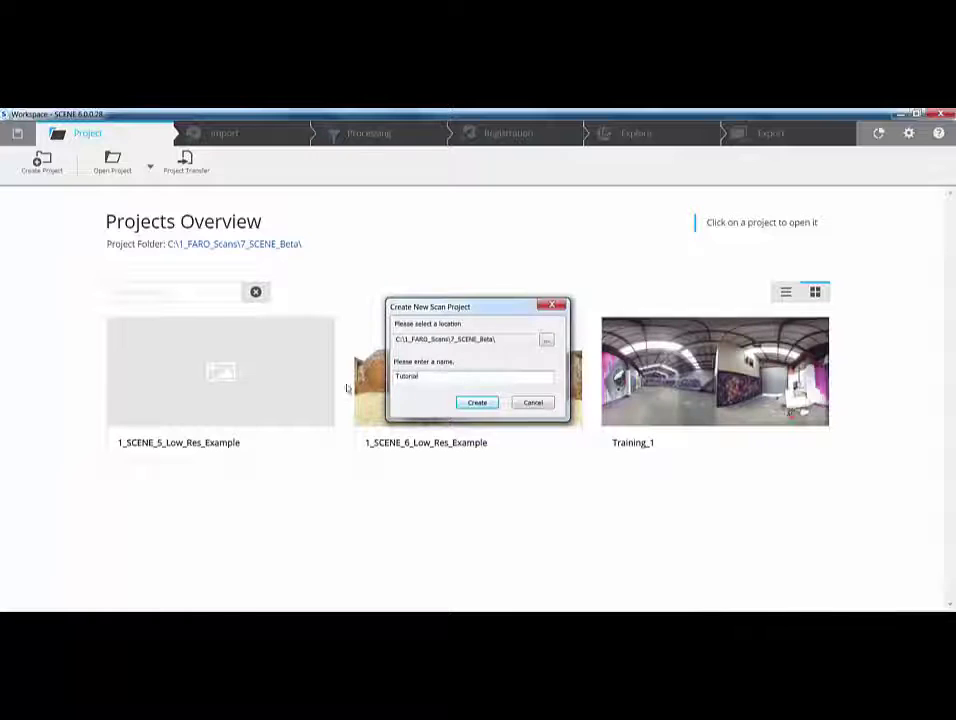
pyautogui.click(475, 401)
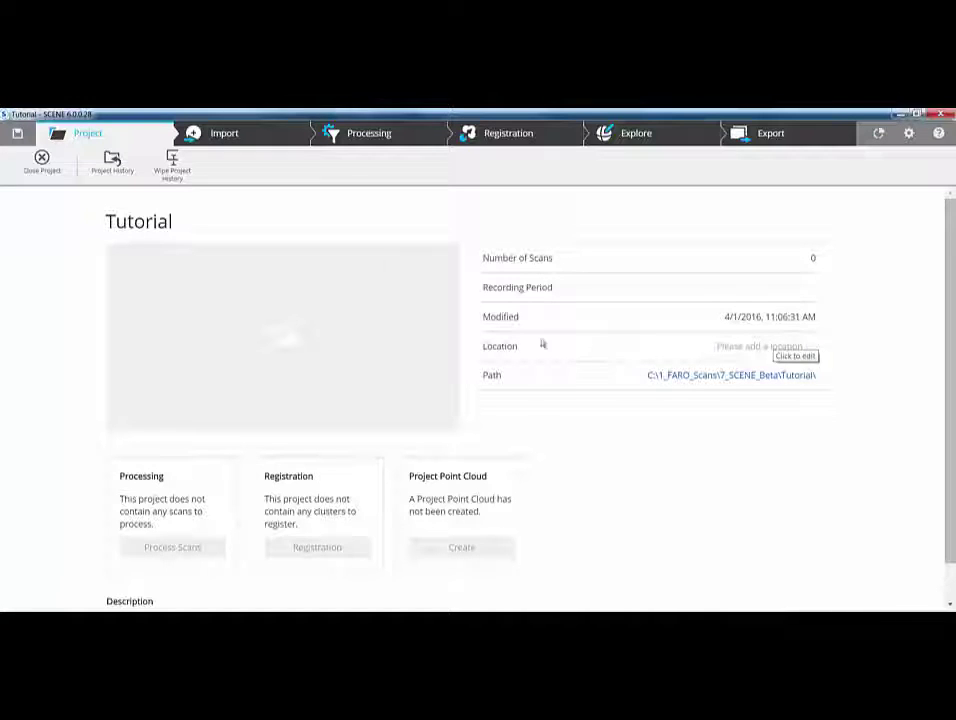
# Import the scans Glod_Col_Barn001, Glod_Col_Barn002 and Glod_Col_Barn003 into the Tutorial project
pyautogui.moveTo(406, 309)
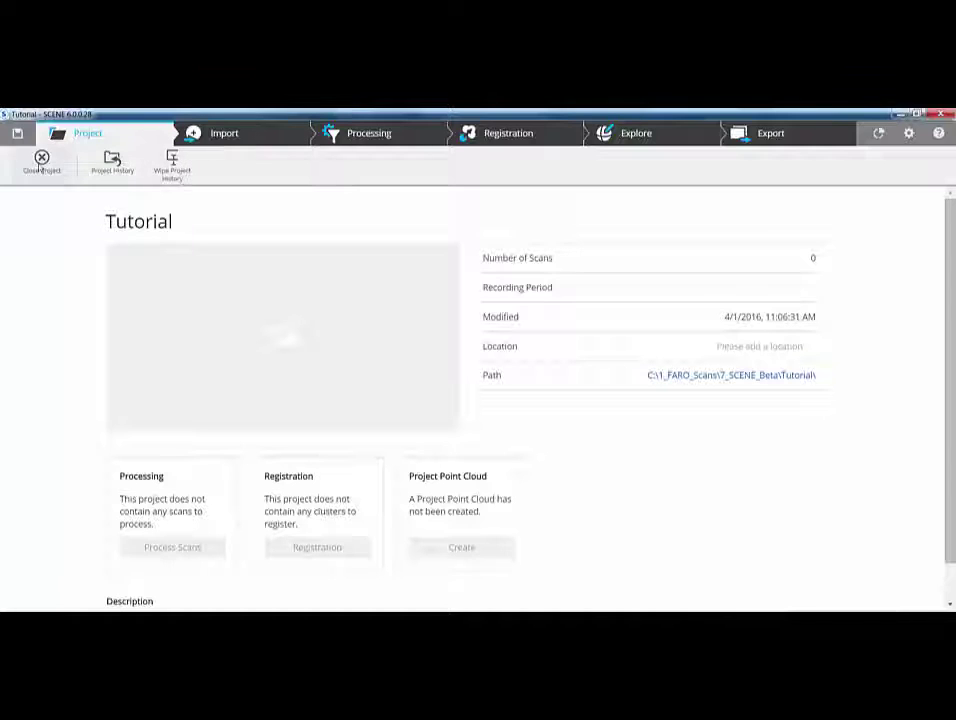
pyautogui.moveTo(171, 324)
pyautogui.scroll(-2, 165, 500)
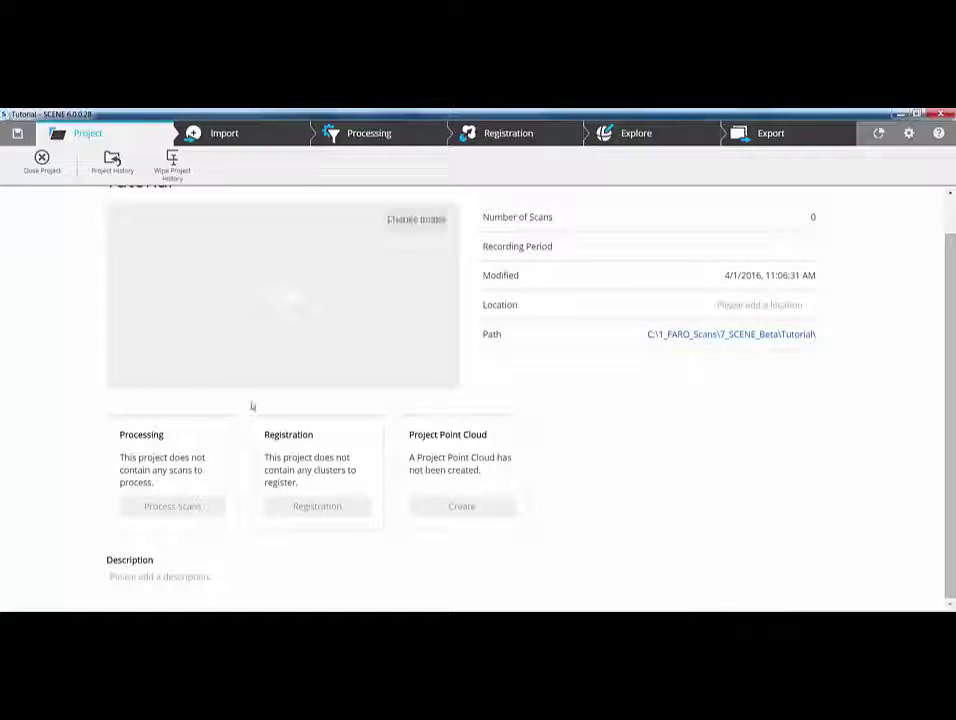
pyautogui.scroll(2, 94, 335)
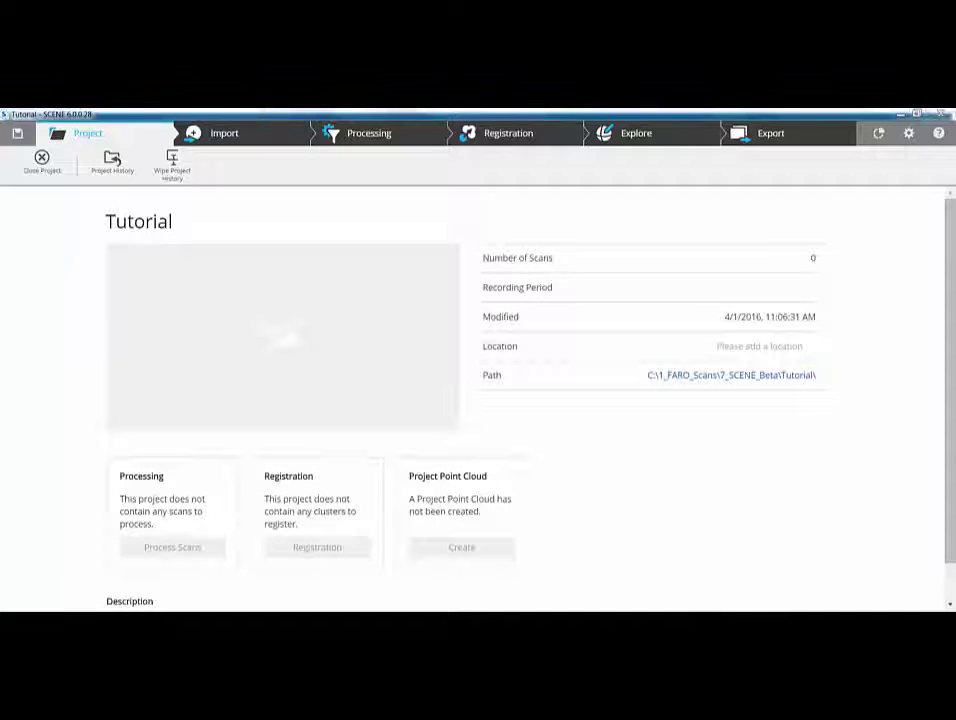
pyautogui.click(236, 137)
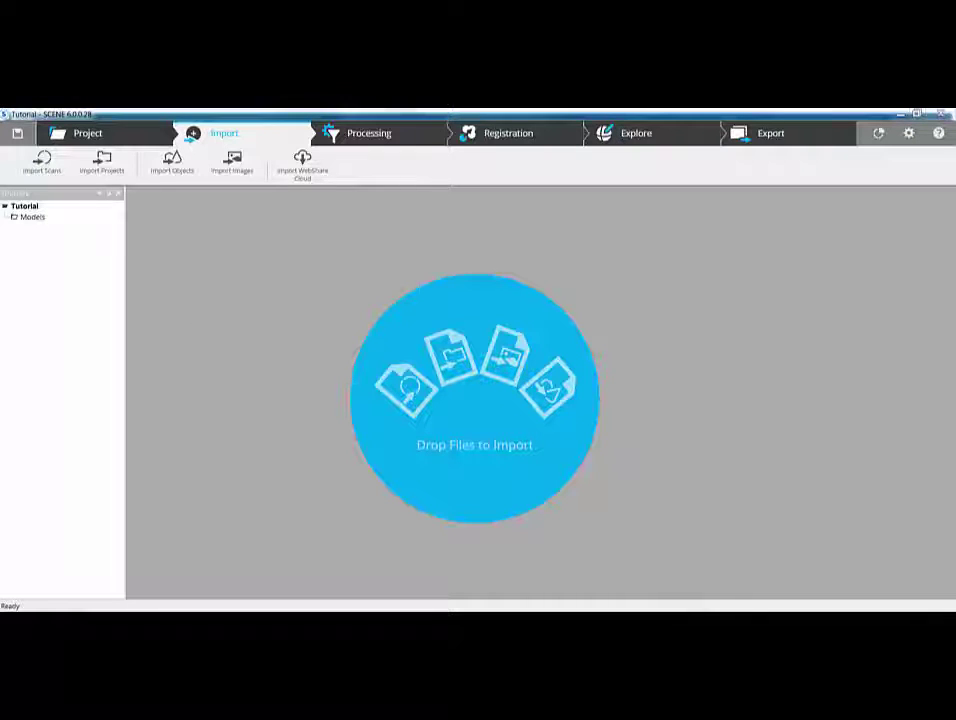
pyautogui.moveTo(307, 380); pyautogui.dragTo(501, 432)
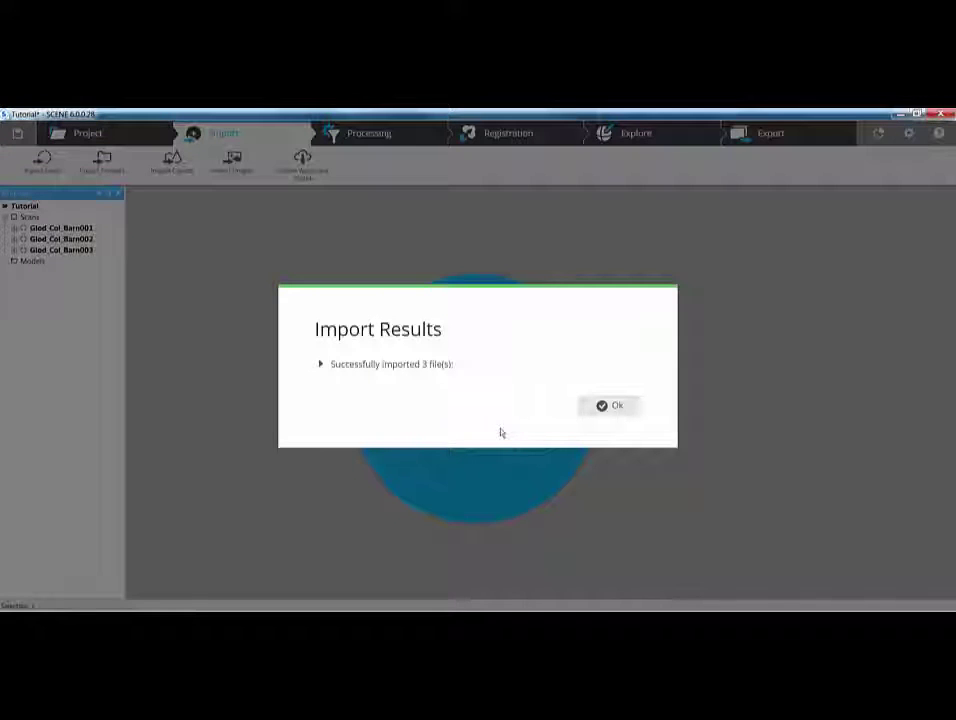
pyautogui.click(609, 405)
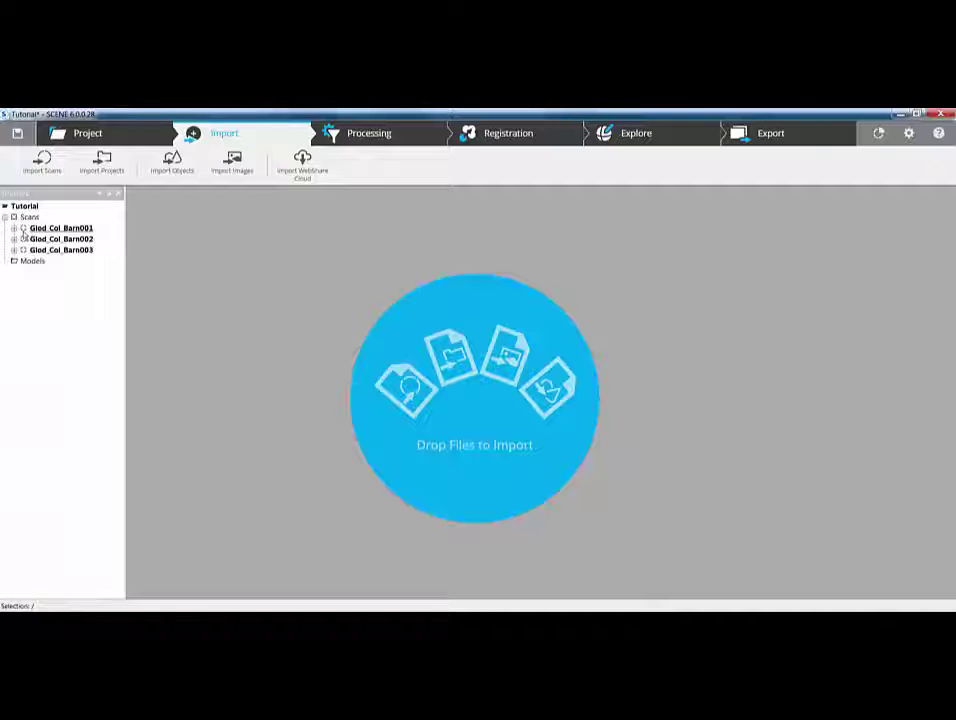
# Process the three imported scans from the Tutorial project overview
pyautogui.click(122, 133)
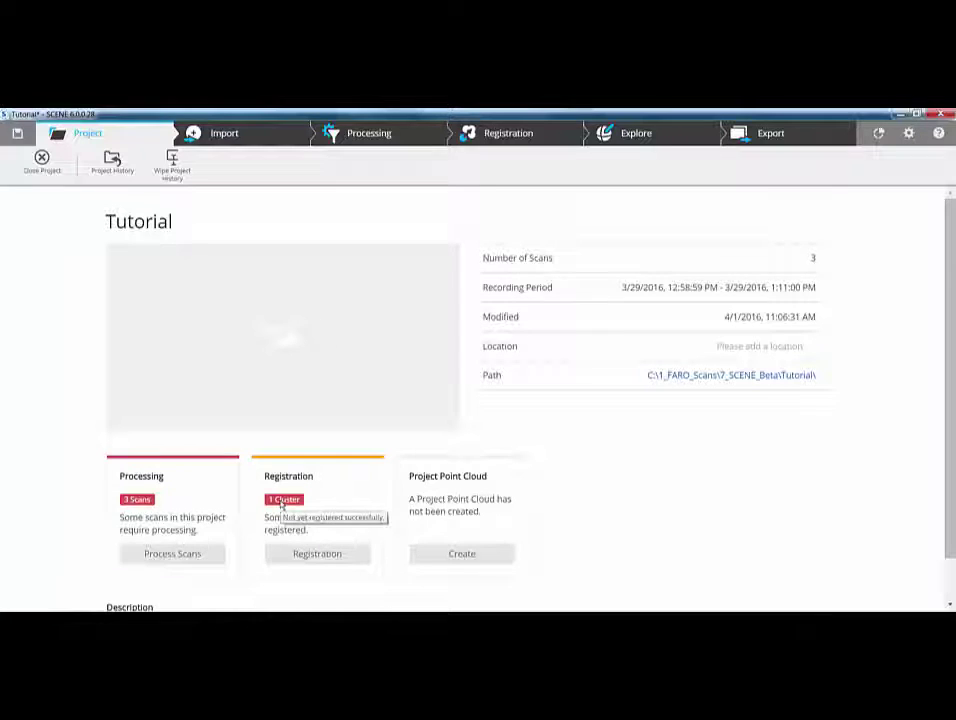
pyautogui.click(170, 554)
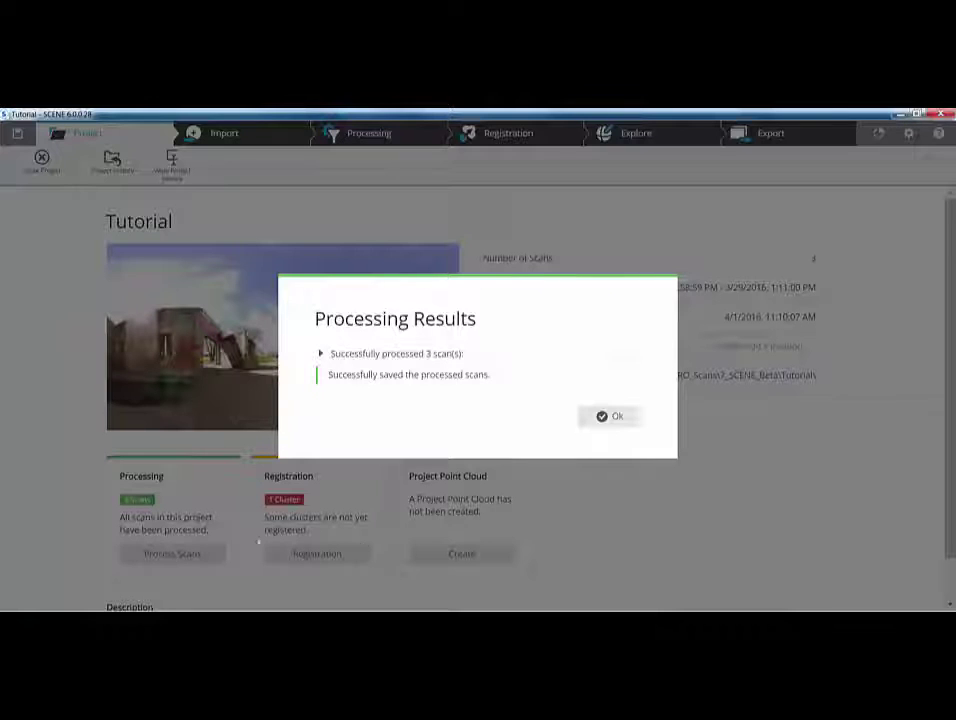
pyautogui.click(612, 419)
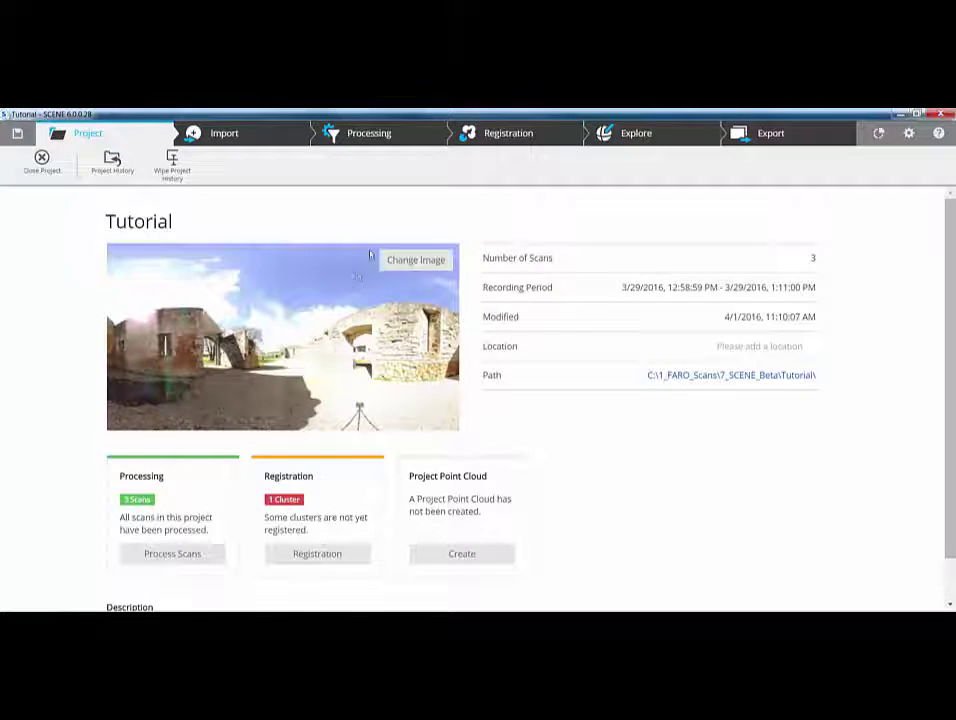
# Open the processed scans in the Explore 3D view and examine the barn point cloud from several angles and distances
pyautogui.click(631, 138)
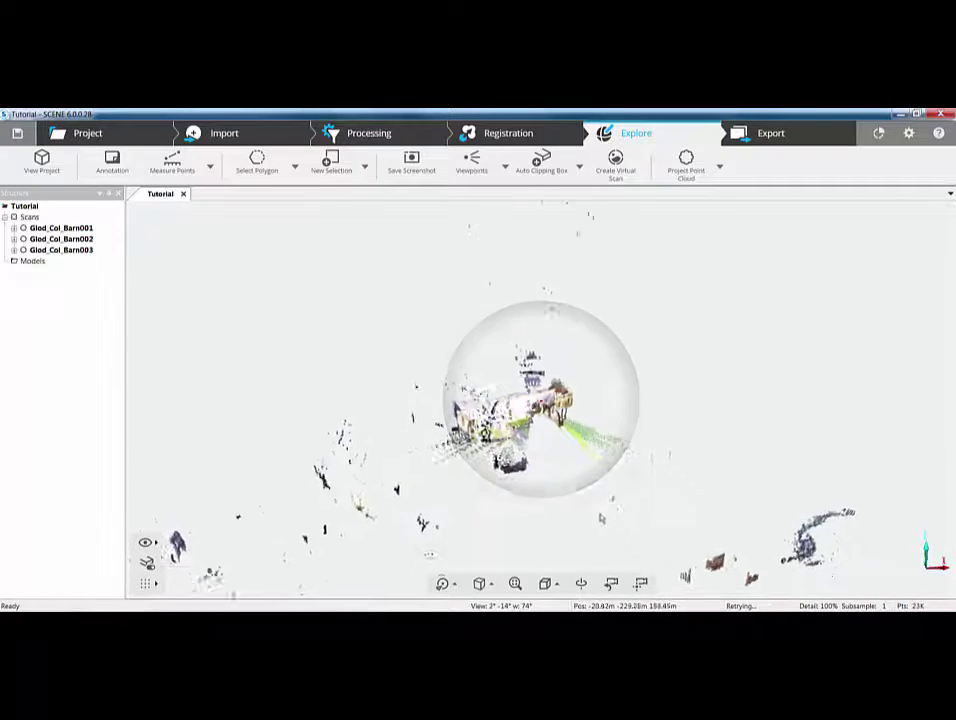
pyautogui.moveTo(604, 536); pyautogui.dragTo(593, 485)
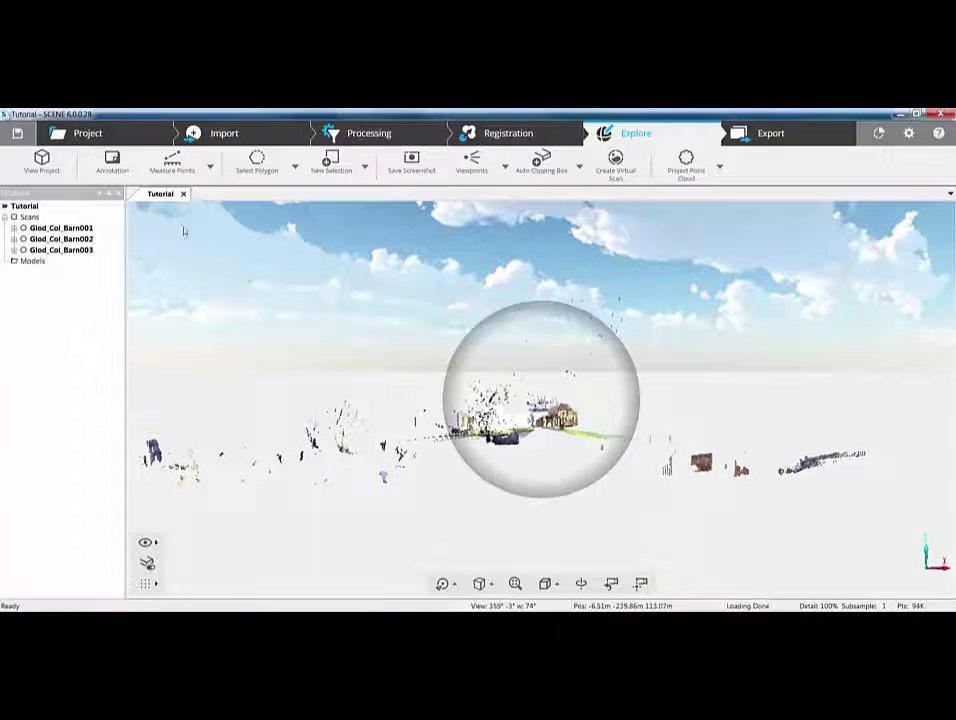
pyautogui.moveTo(604, 222); pyautogui.dragTo(538, 449)
pyautogui.scroll(5, 538, 449)
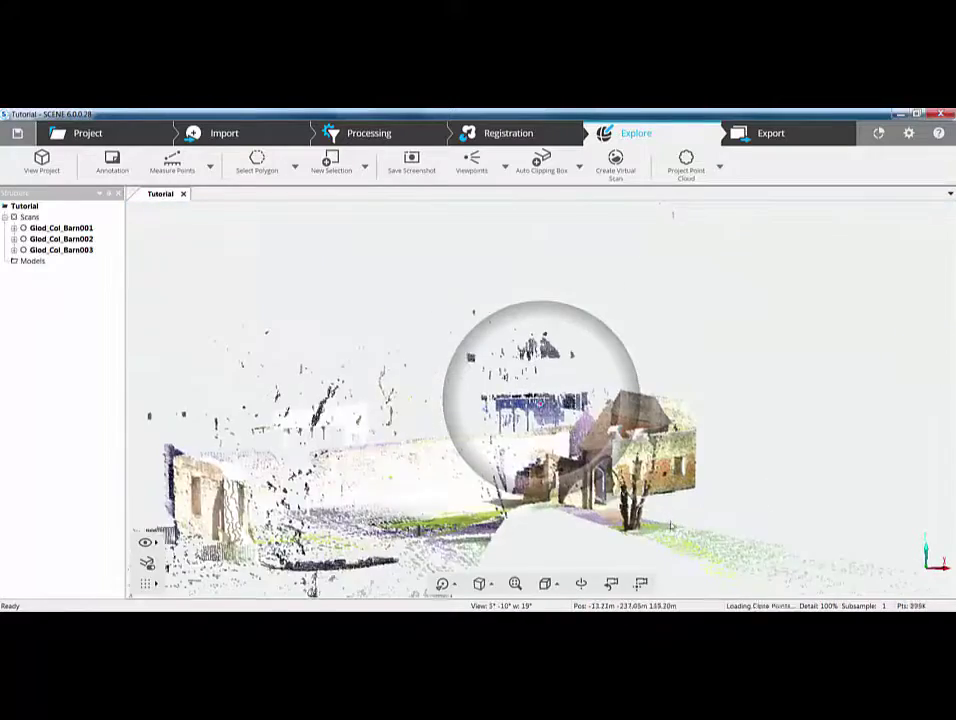
pyautogui.moveTo(693, 537); pyautogui.dragTo(780, 545)
pyautogui.moveTo(526, 357); pyautogui.dragTo(576, 488)
pyautogui.scroll(2, 576, 488)
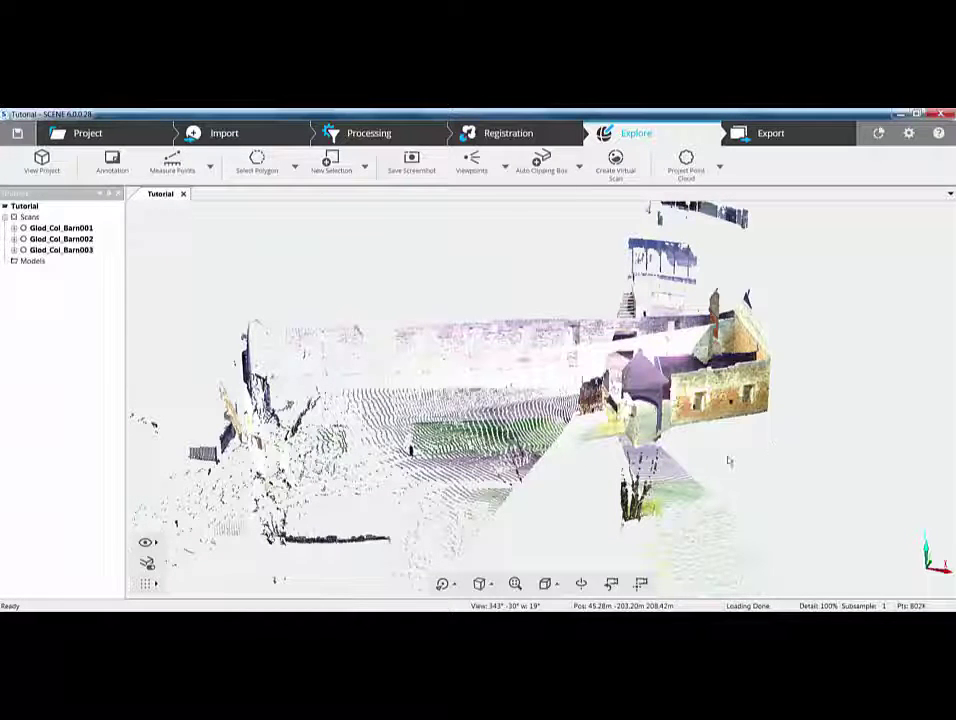
# Review the navigation modes, projection types and standard views, try fitting the whole point cloud and restore the previous viewpoint
pyautogui.click(449, 587)
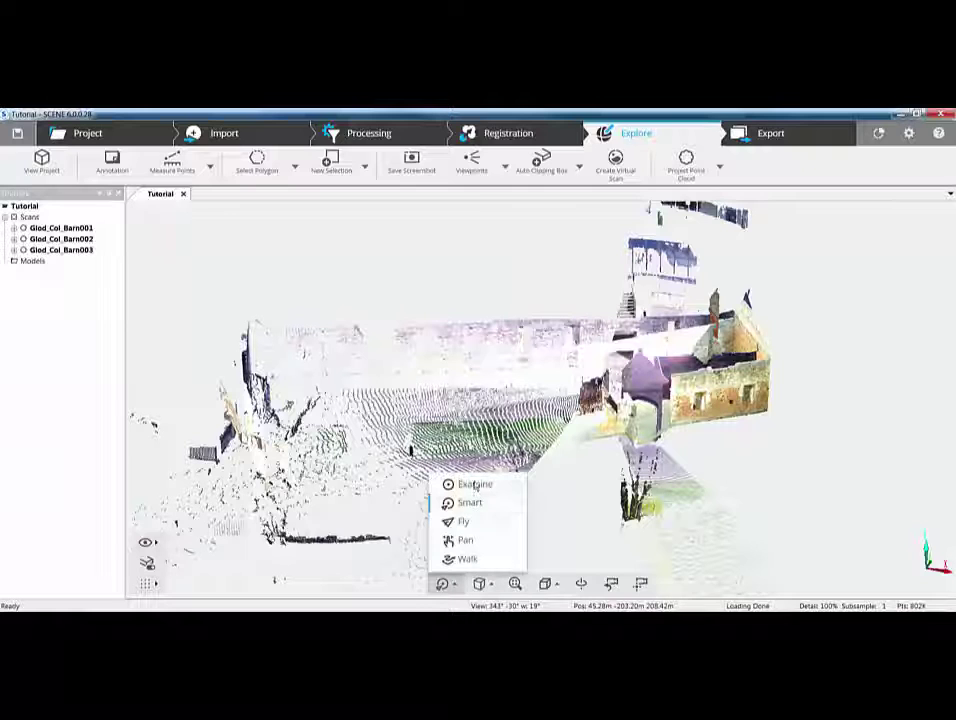
pyautogui.click(480, 583)
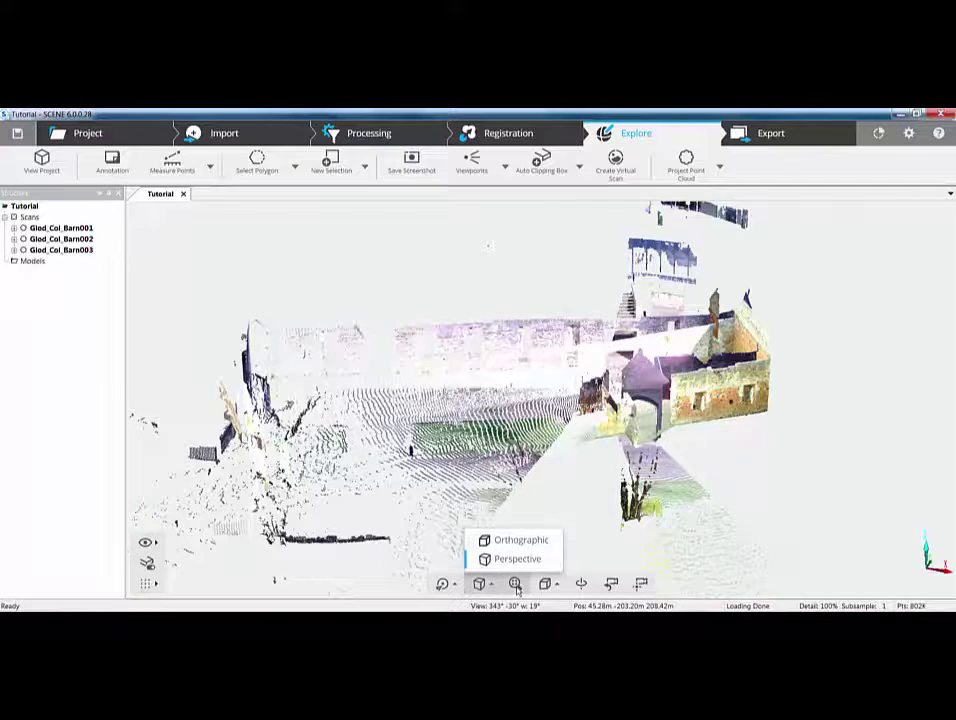
pyautogui.click(515, 583)
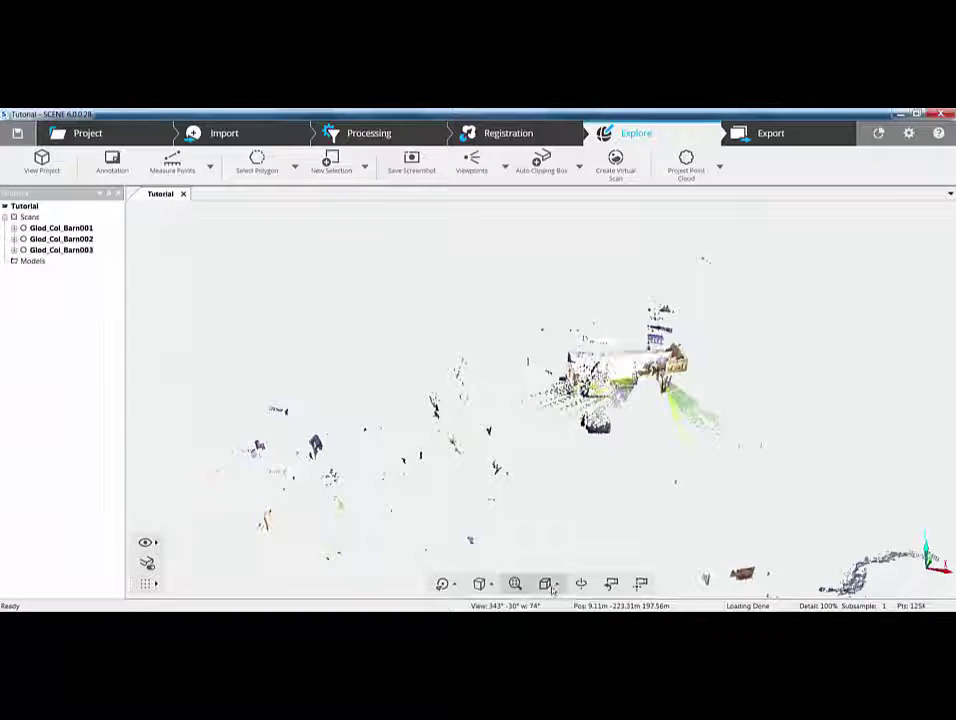
pyautogui.click(557, 586)
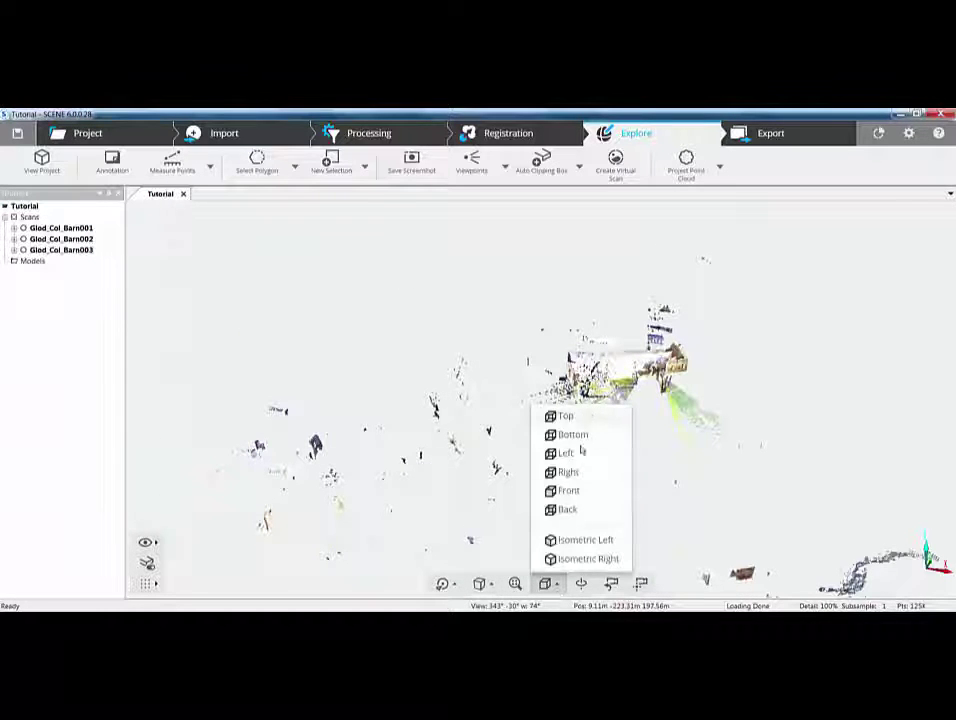
pyautogui.click(579, 585)
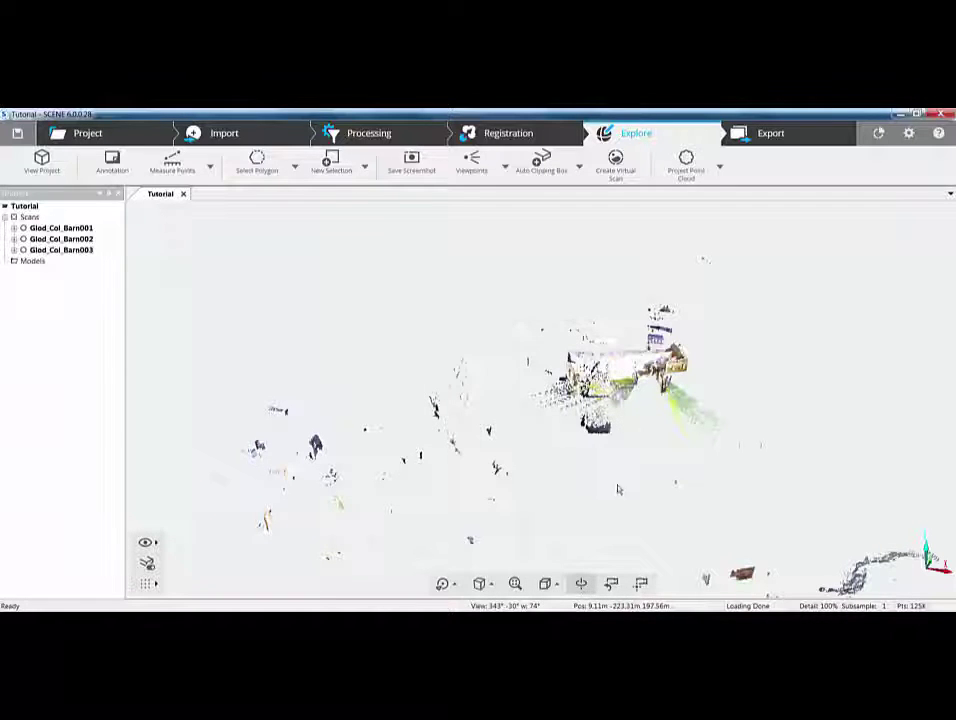
pyautogui.moveTo(617, 487); pyautogui.dragTo(605, 595)
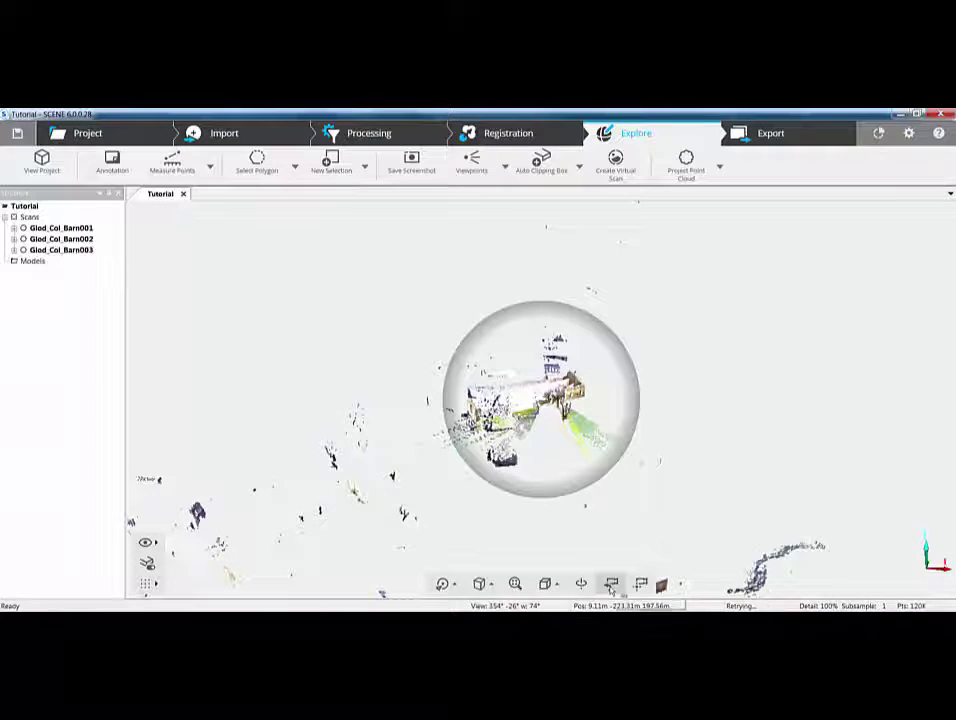
pyautogui.click(610, 586)
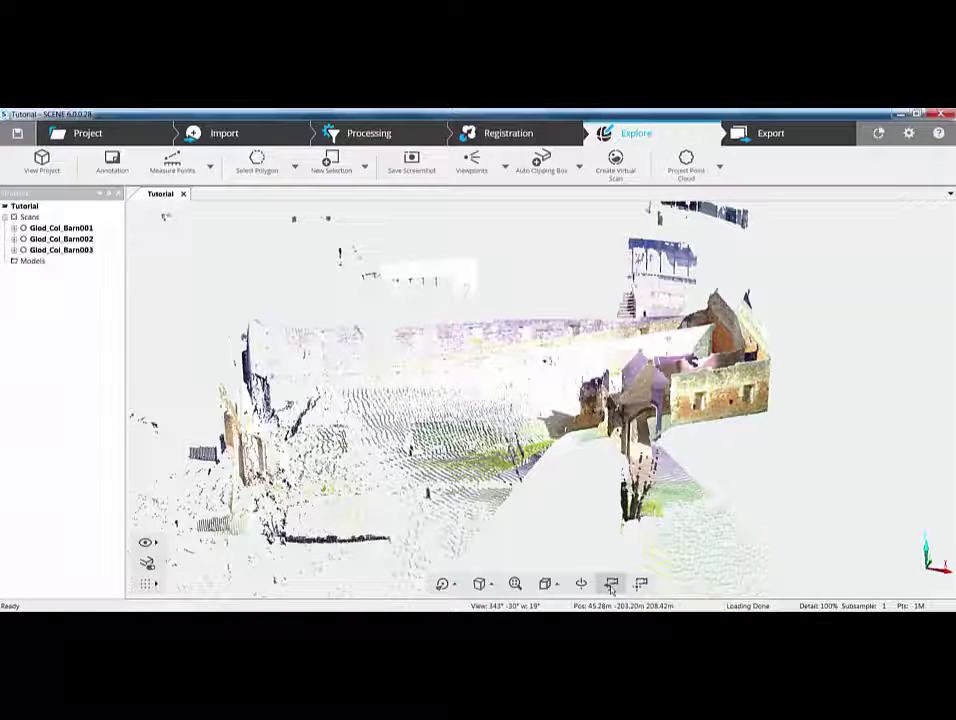
# Try the navigation sphere's panning and rotation to inspect the barn's gateway and brick walls at a low angle
pyautogui.click(545, 398)
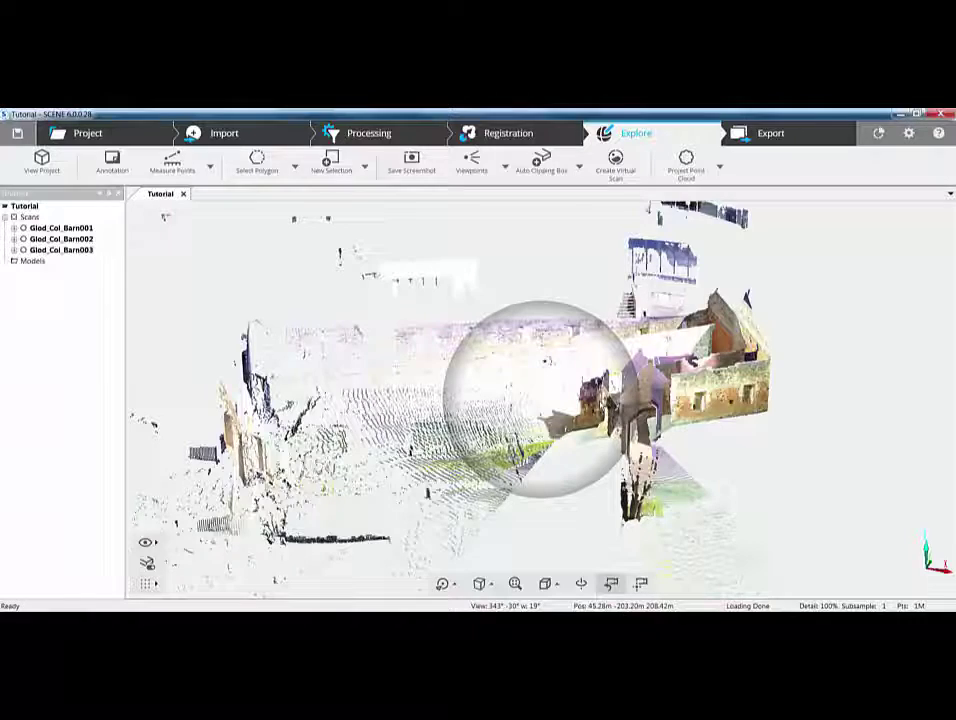
pyautogui.moveTo(545, 409)
pyautogui.mouseDown()
pyautogui.moveTo(526, 393)
pyautogui.moveTo(545, 409)
pyautogui.mouseUp()
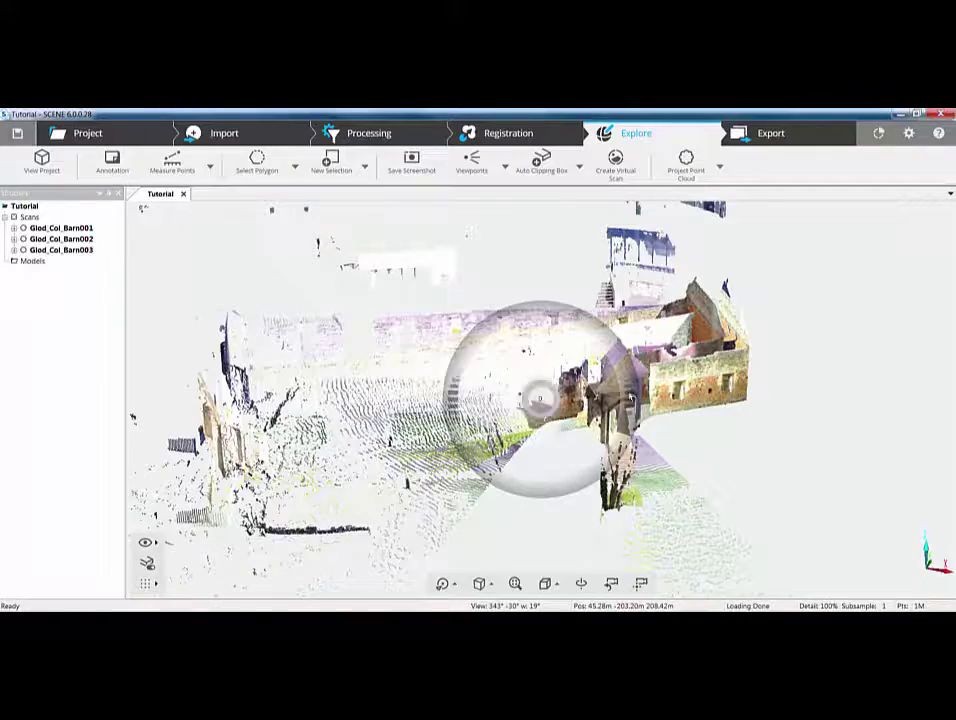
pyautogui.moveTo(540, 398); pyautogui.dragTo(540, 400)
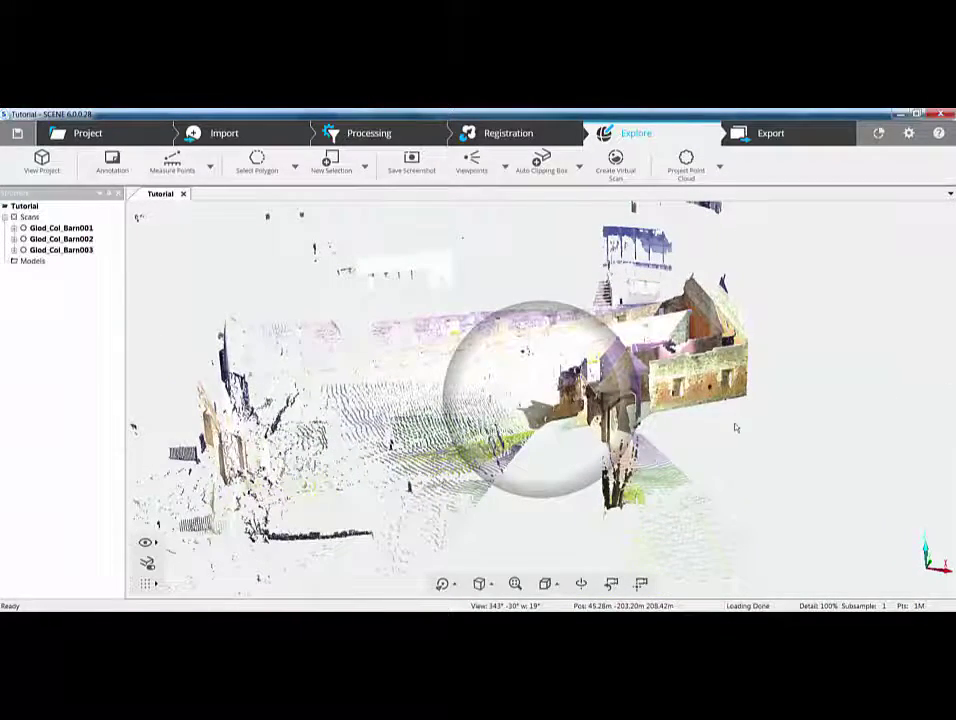
pyautogui.moveTo(735, 428); pyautogui.dragTo(370, 455)
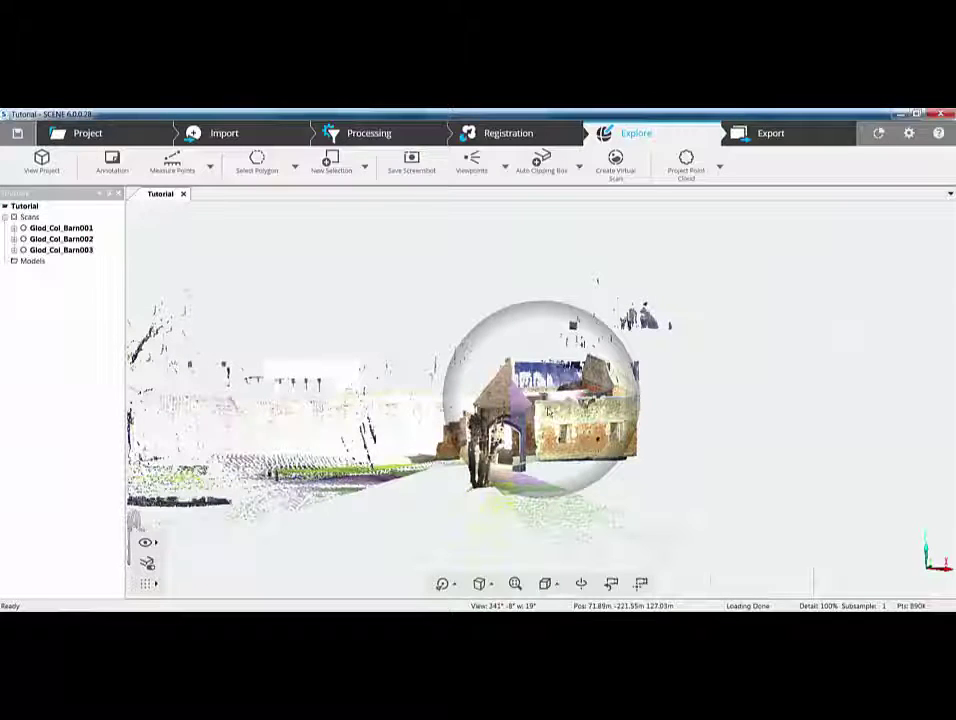
# Check the registration workspace for the Scans cluster and return to the Tutorial project overview
pyautogui.click(114, 139)
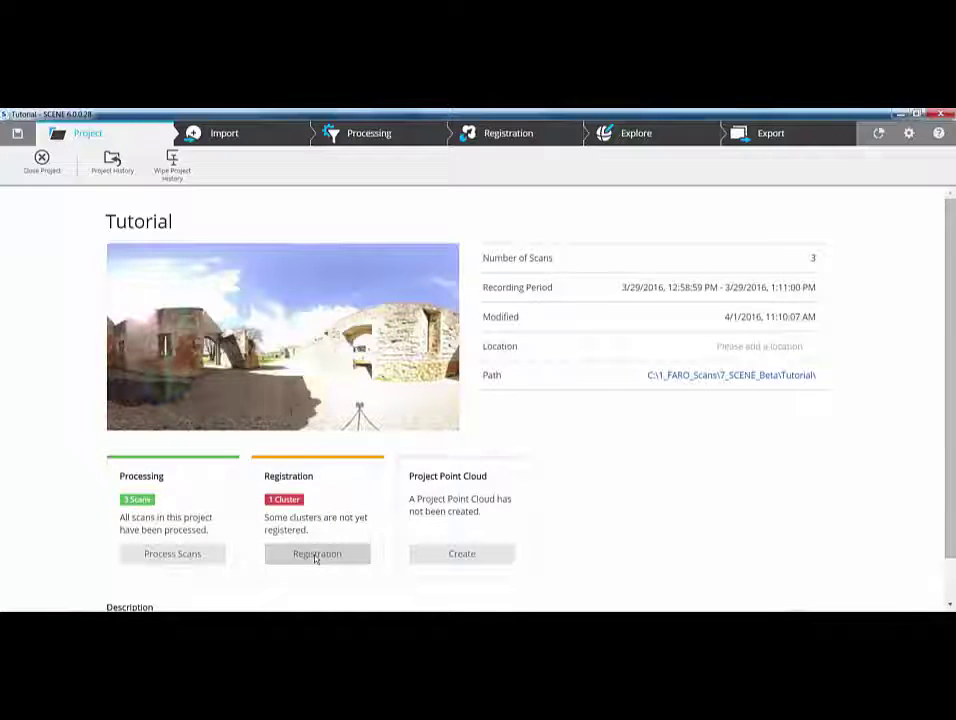
pyautogui.click(494, 134)
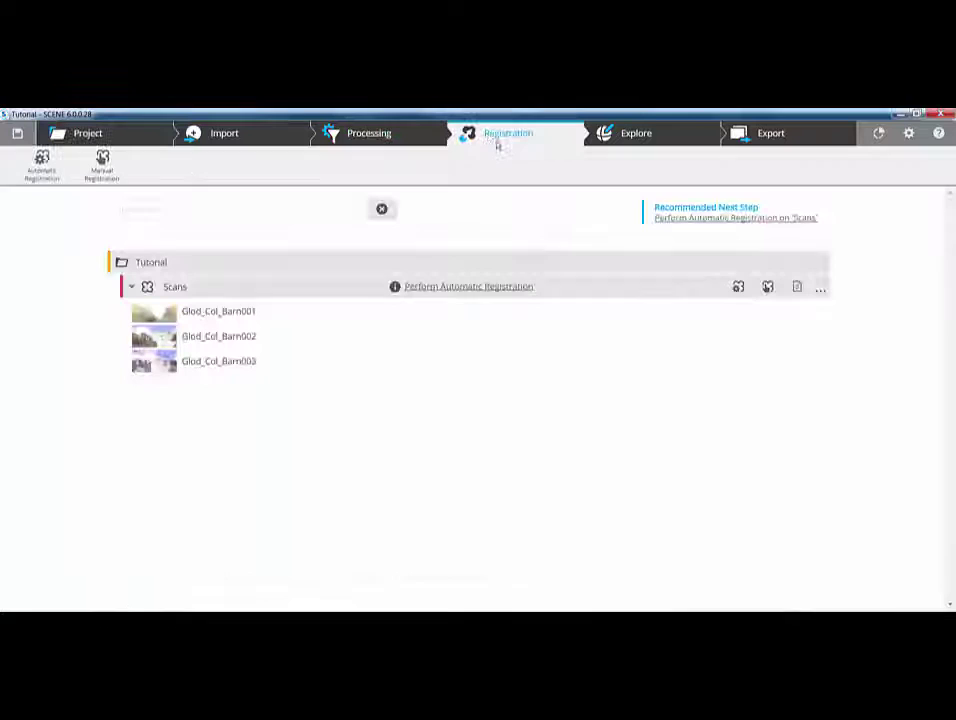
pyautogui.click(88, 133)
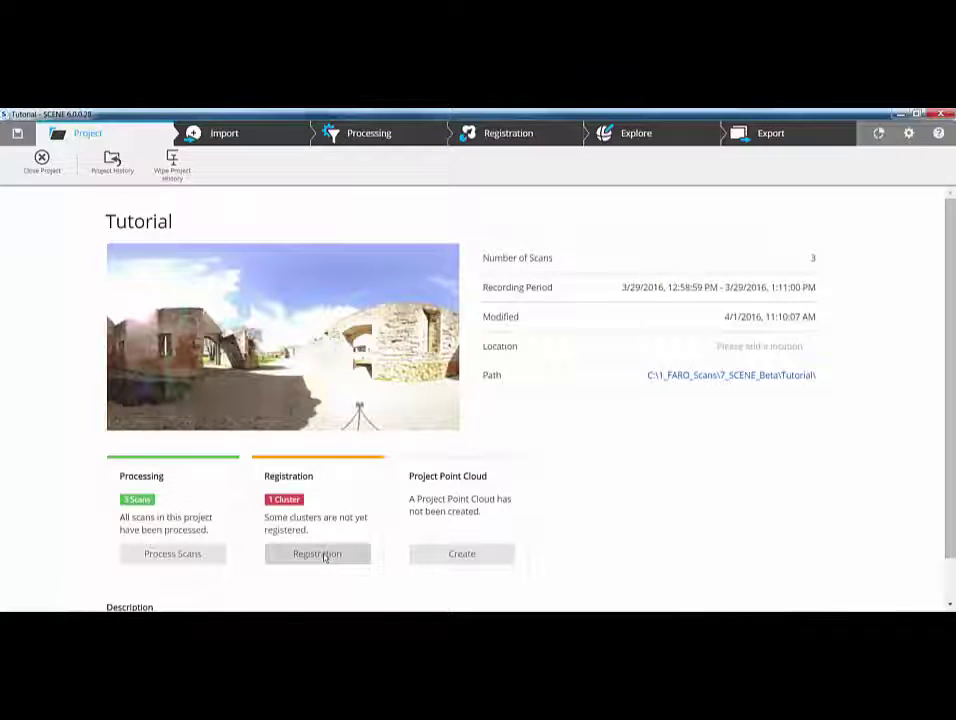
# Open the registration workspace and review the Scans cluster's additional options and the application's registration settings
pyautogui.click(322, 555)
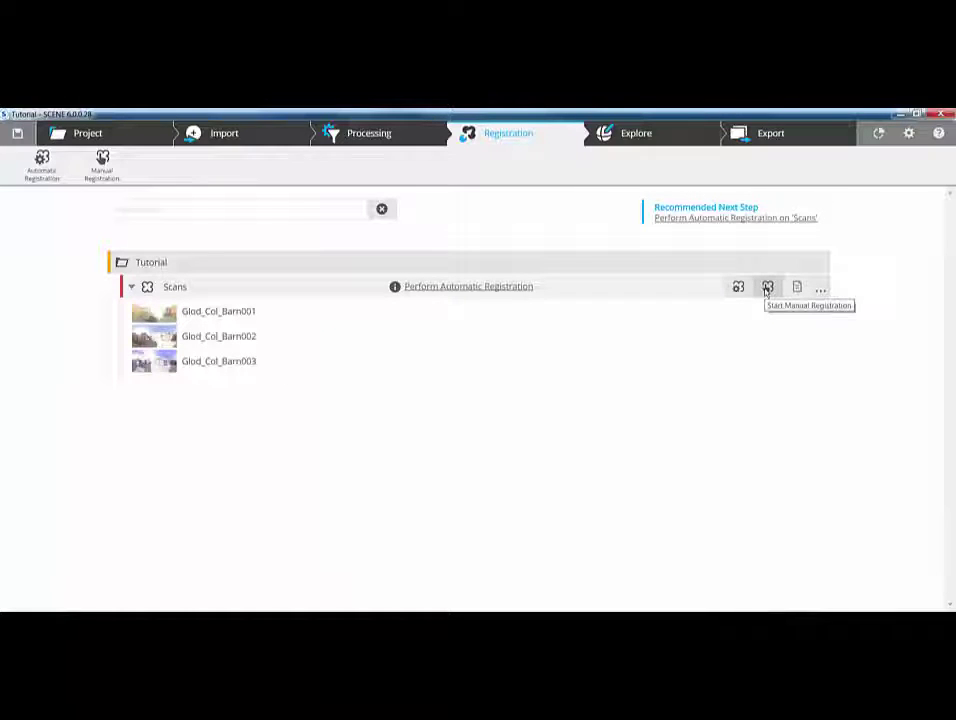
pyautogui.click(820, 290)
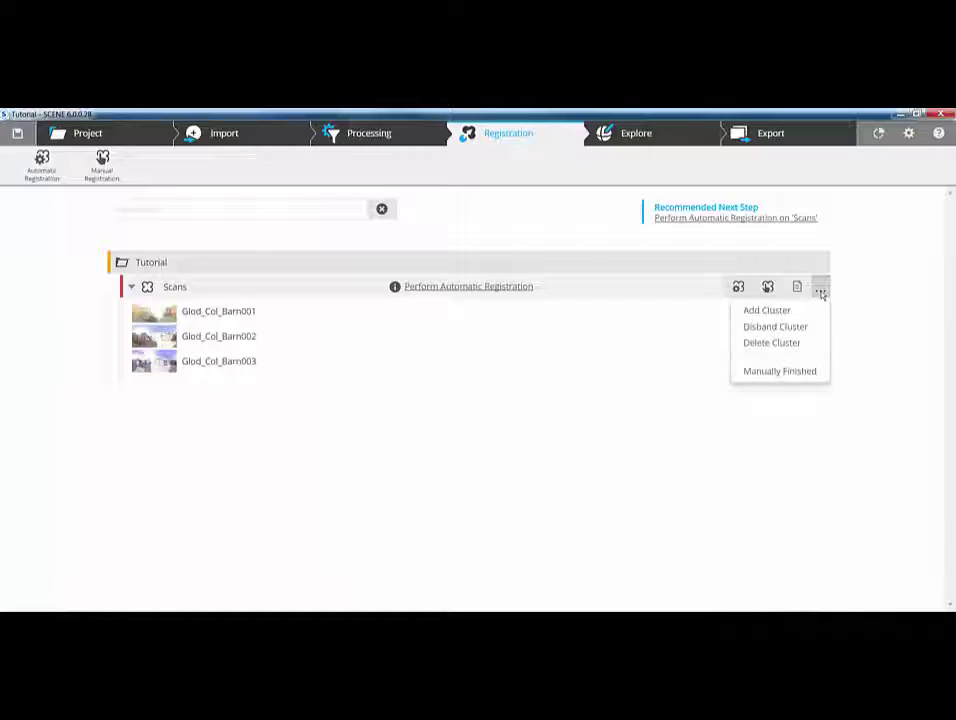
pyautogui.click(636, 429)
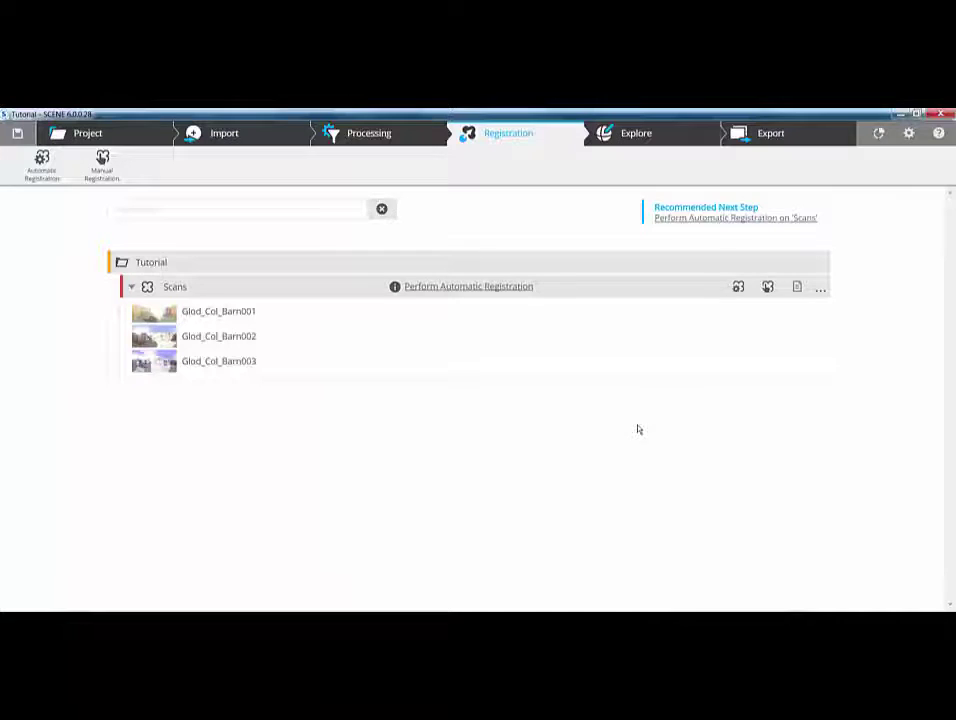
pyautogui.click(909, 132)
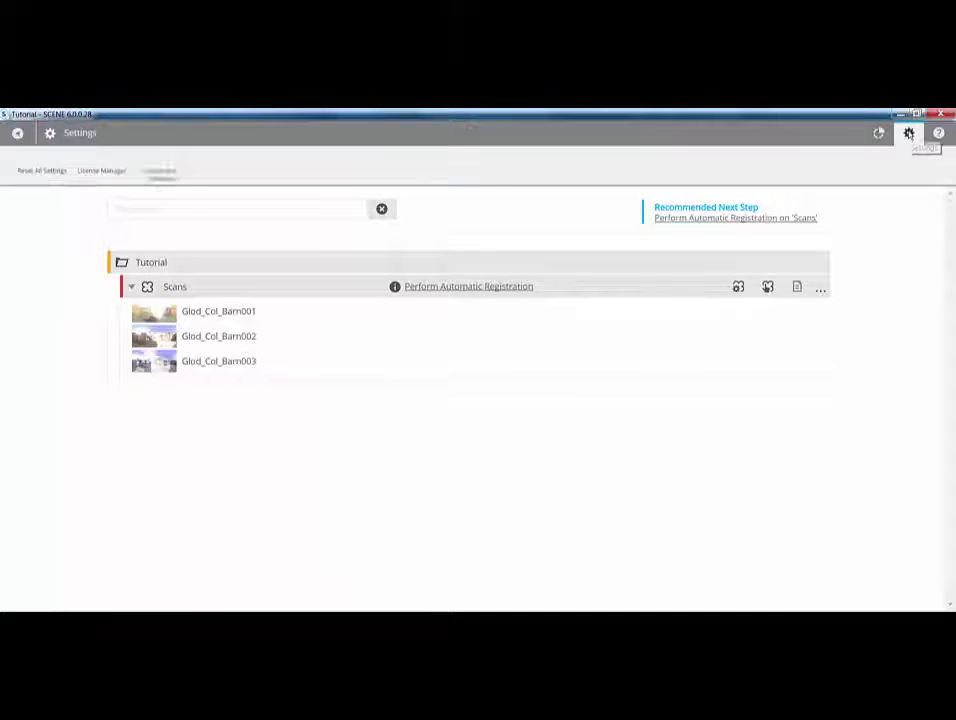
pyautogui.click(66, 290)
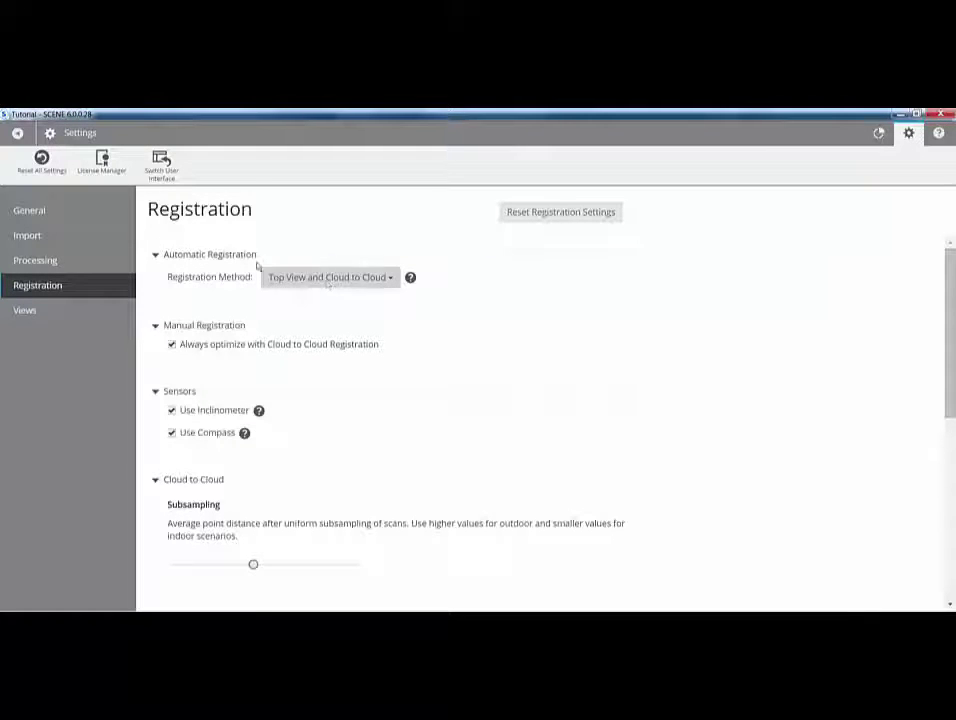
pyautogui.click(18, 134)
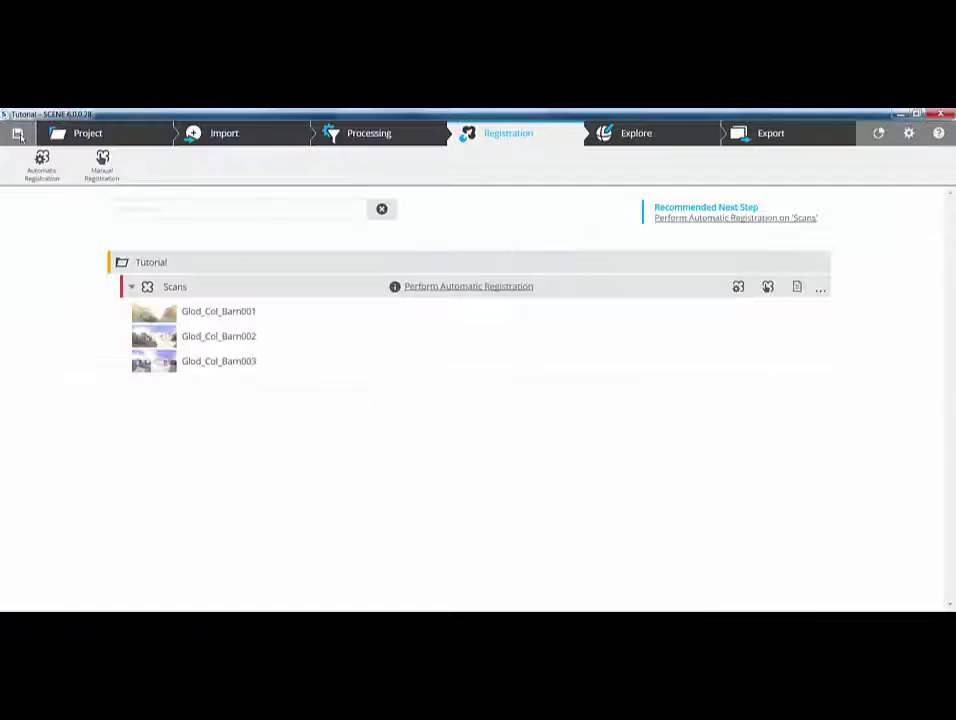
# Run automatic registration on the Scans cluster and inspect the registered barn point cloud in the 3D view
pyautogui.click(465, 288)
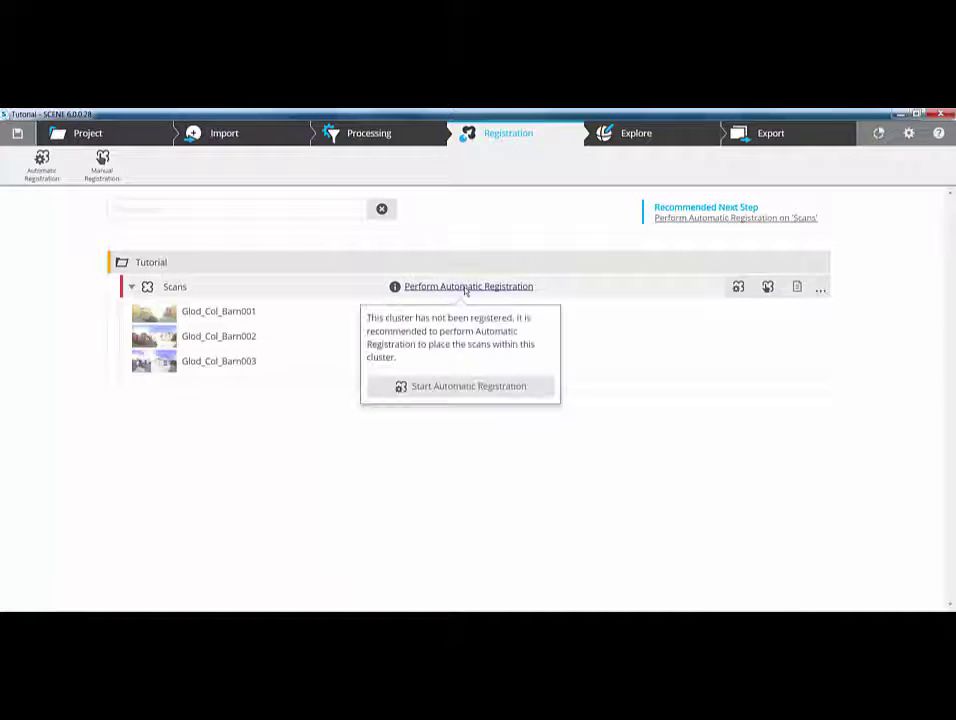
pyautogui.click(456, 388)
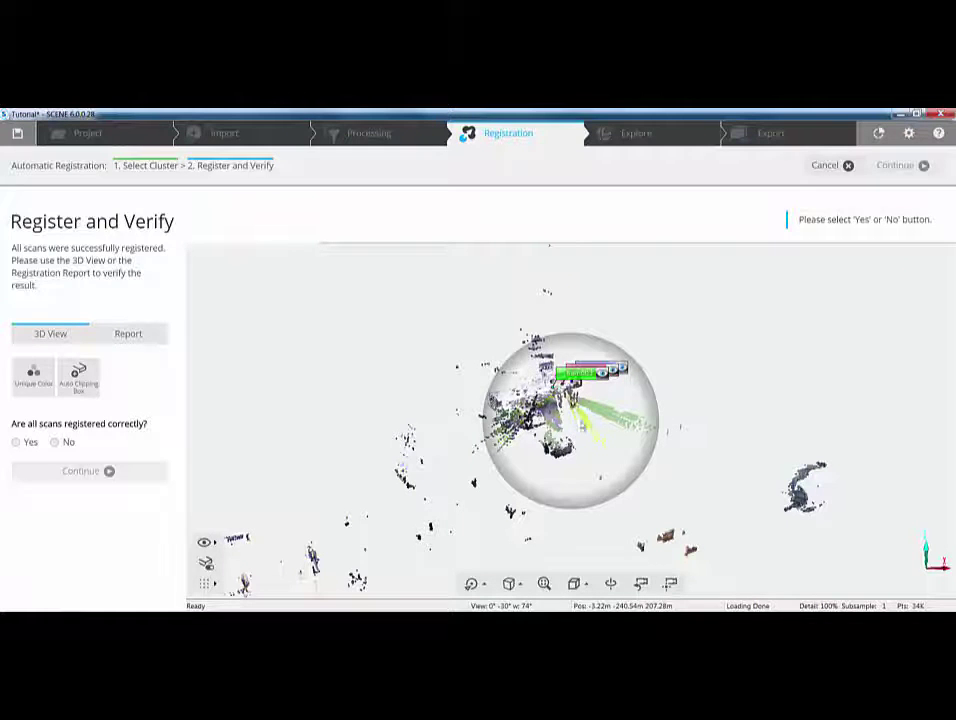
pyautogui.moveTo(572, 424); pyautogui.dragTo(610, 360)
pyautogui.scroll(5, 520, 340)
pyautogui.moveTo(362, 326); pyautogui.dragTo(330, 372)
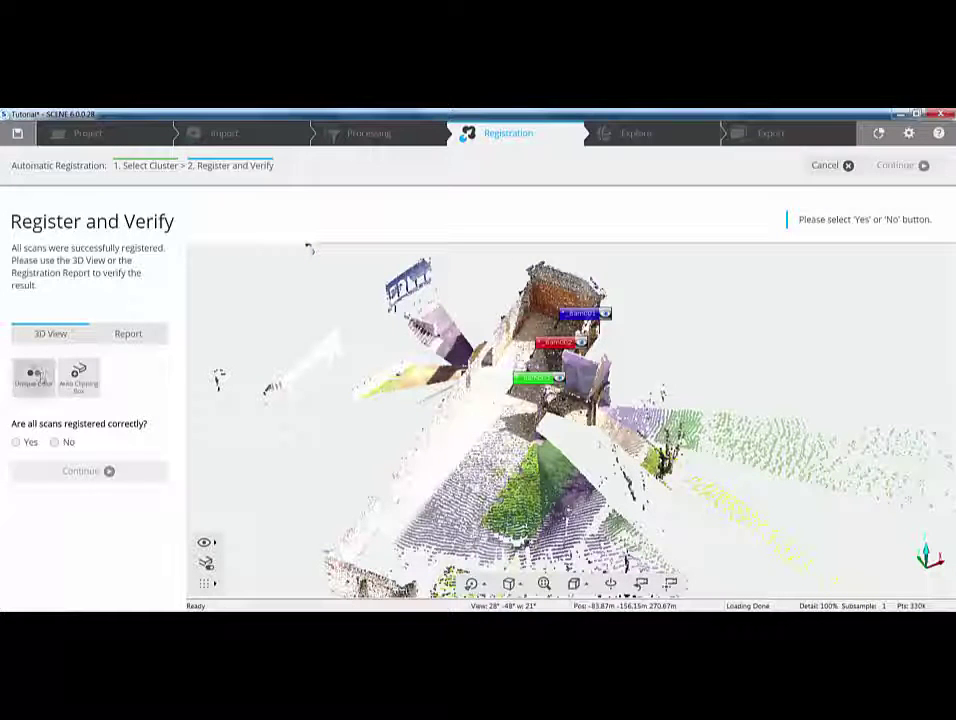
# Show each scan in its own unique colour and examine the barn's alignment at an angle and from the Top view
pyautogui.click(34, 378)
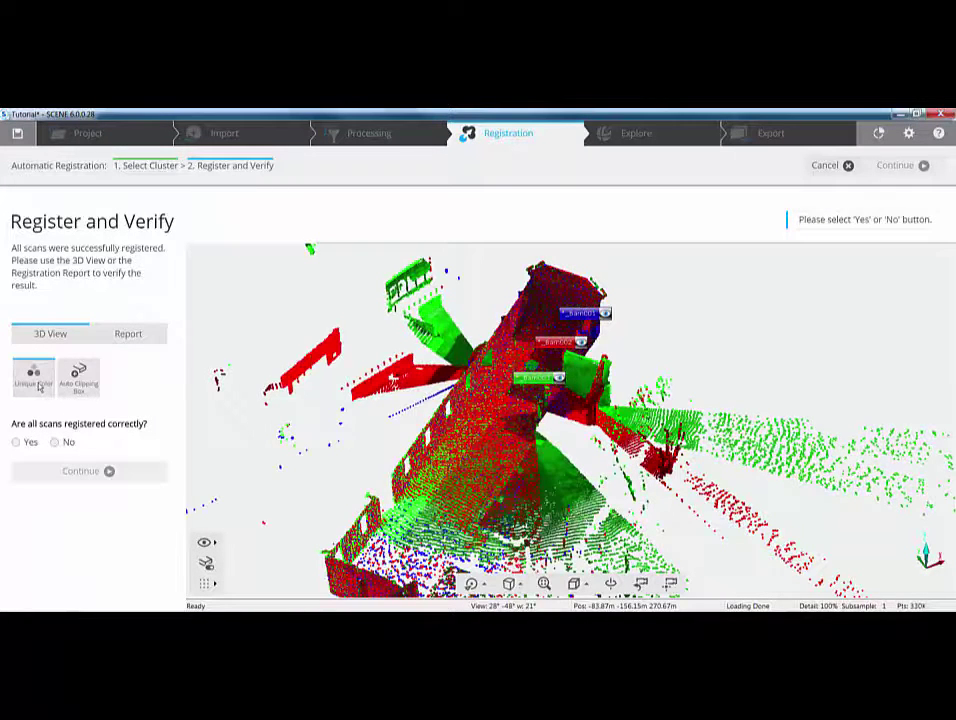
pyautogui.moveTo(565, 420); pyautogui.dragTo(566, 420)
pyautogui.moveTo(673, 529); pyautogui.dragTo(600, 525)
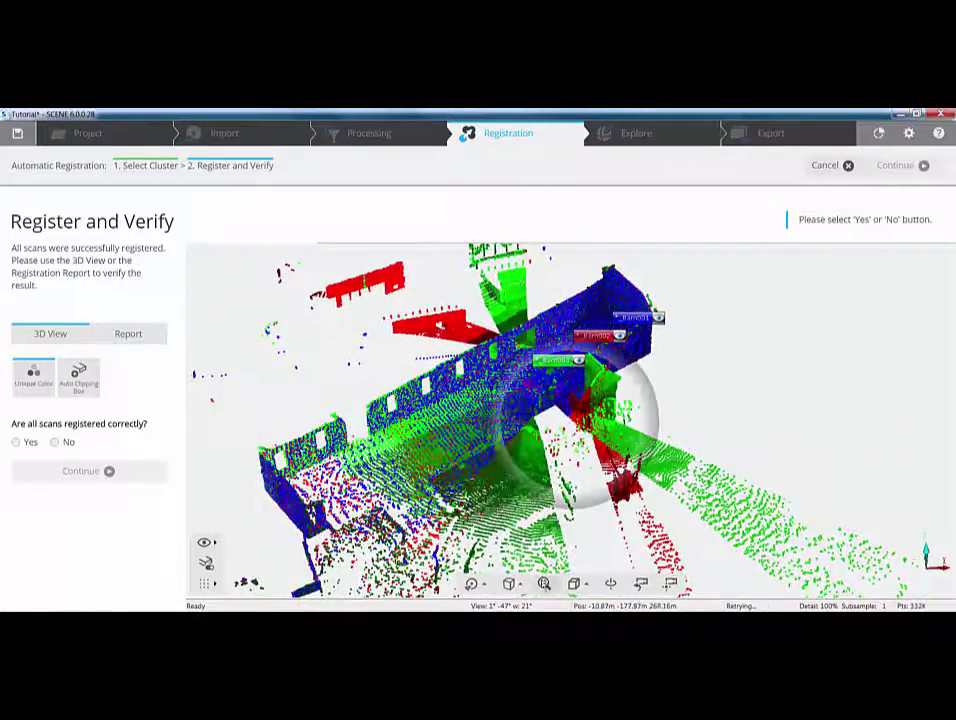
pyautogui.click(519, 588)
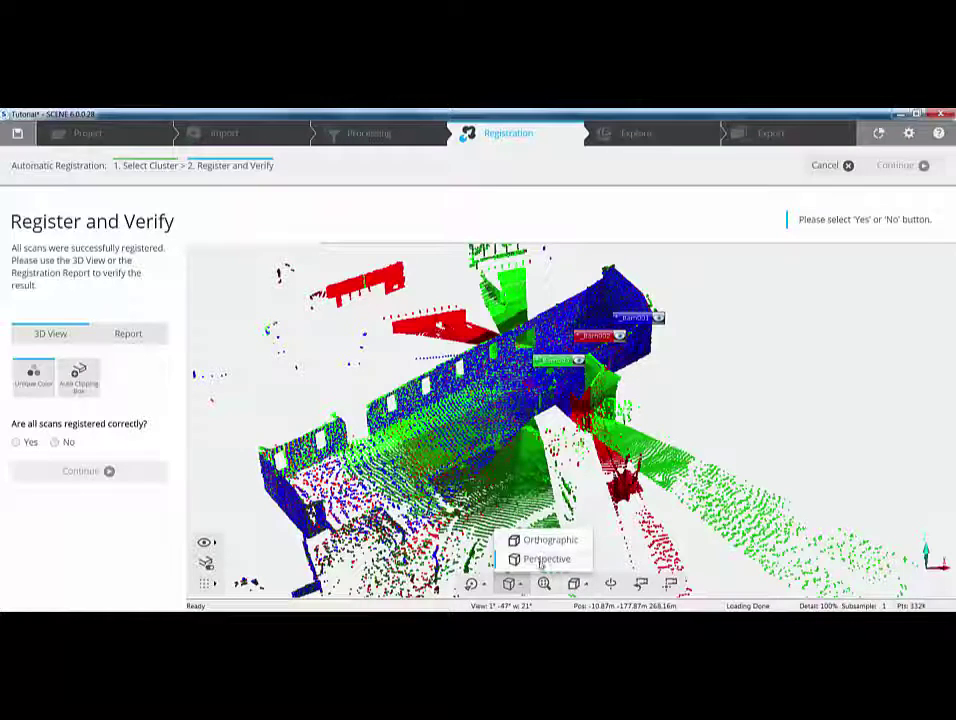
pyautogui.click(574, 584)
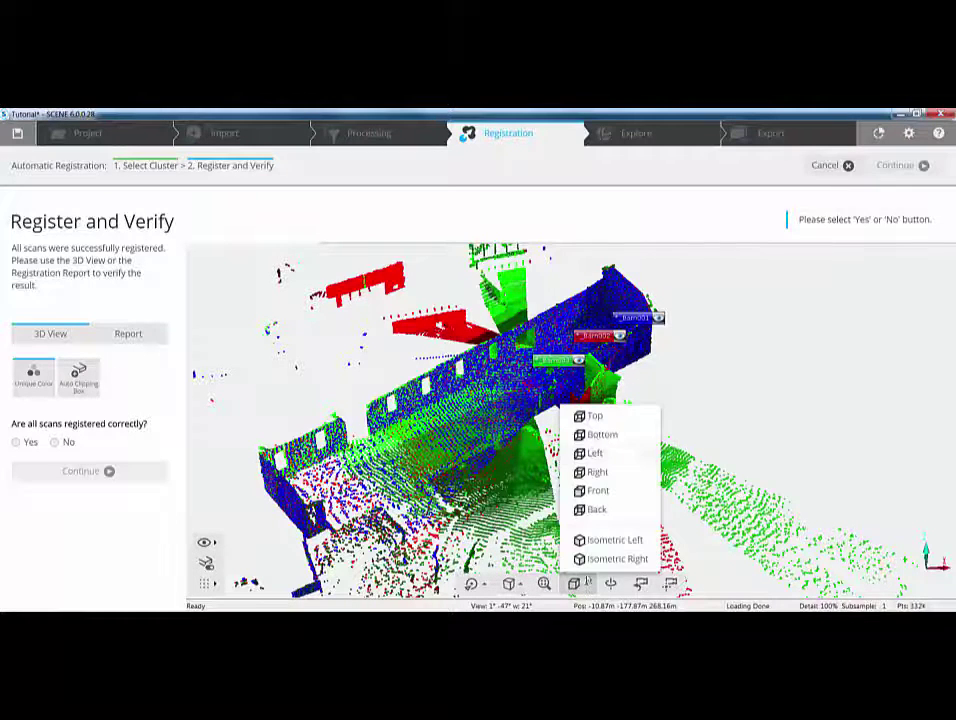
pyautogui.click(595, 418)
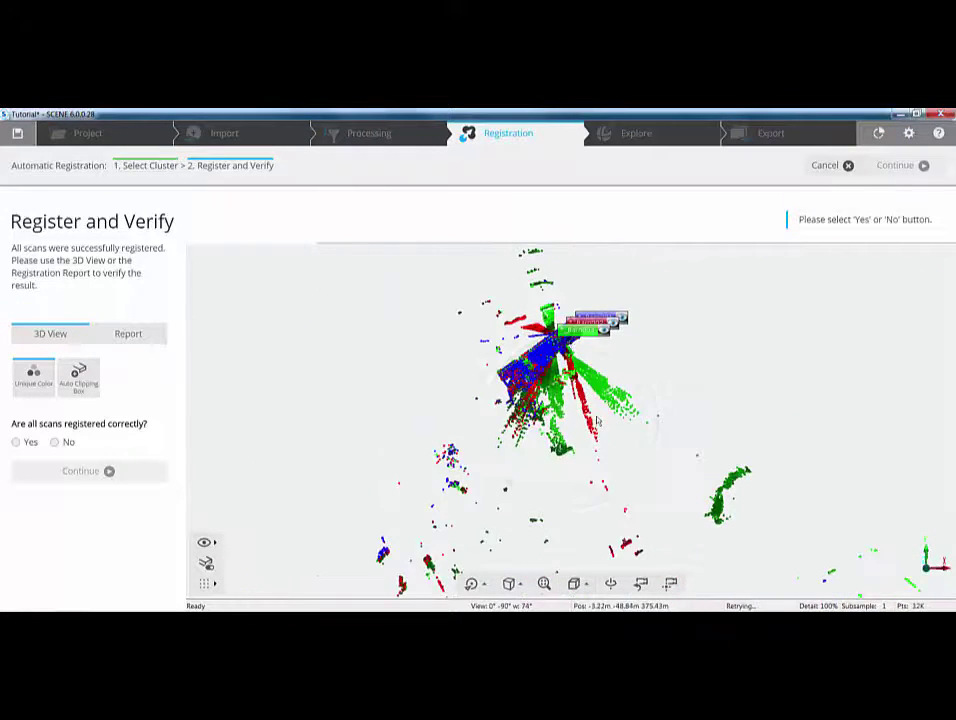
pyautogui.scroll(10, 548, 416)
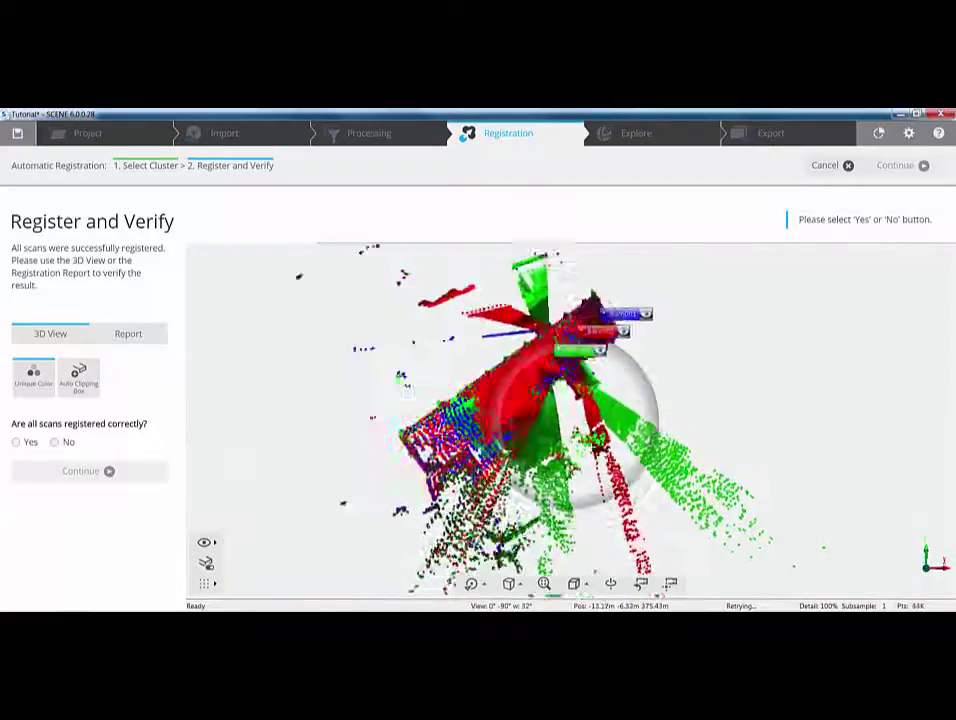
pyautogui.scroll(3, 548, 416)
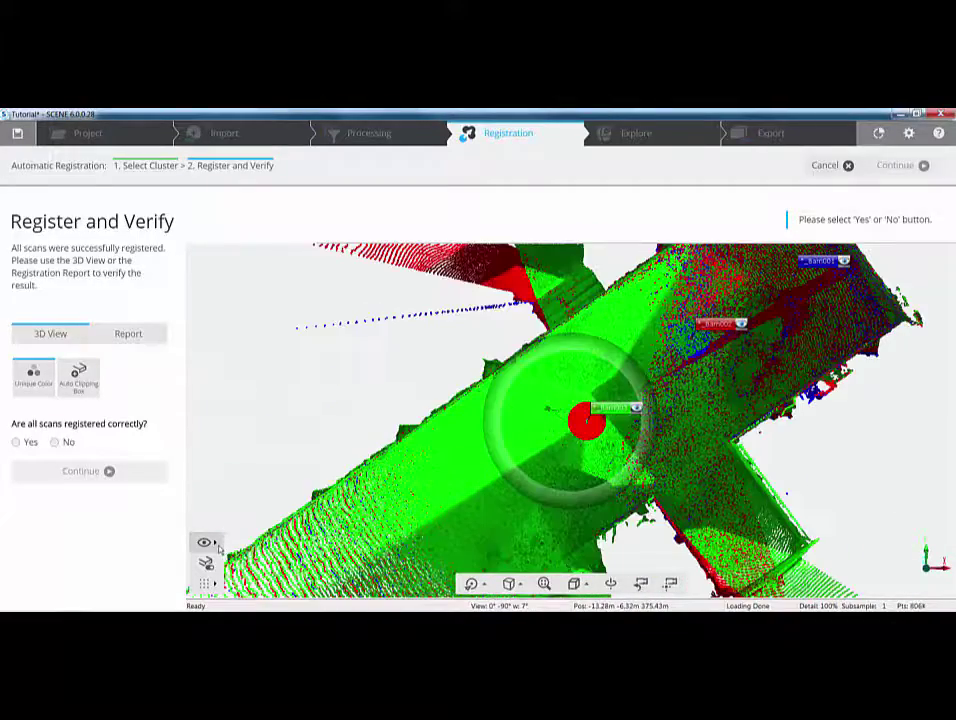
# Change the point cloud's visibility display and inspect the outer barn wall's scan alignment in close-up
pyautogui.click(216, 545)
pyautogui.click(275, 538)
pyautogui.scroll(1, 519, 317)
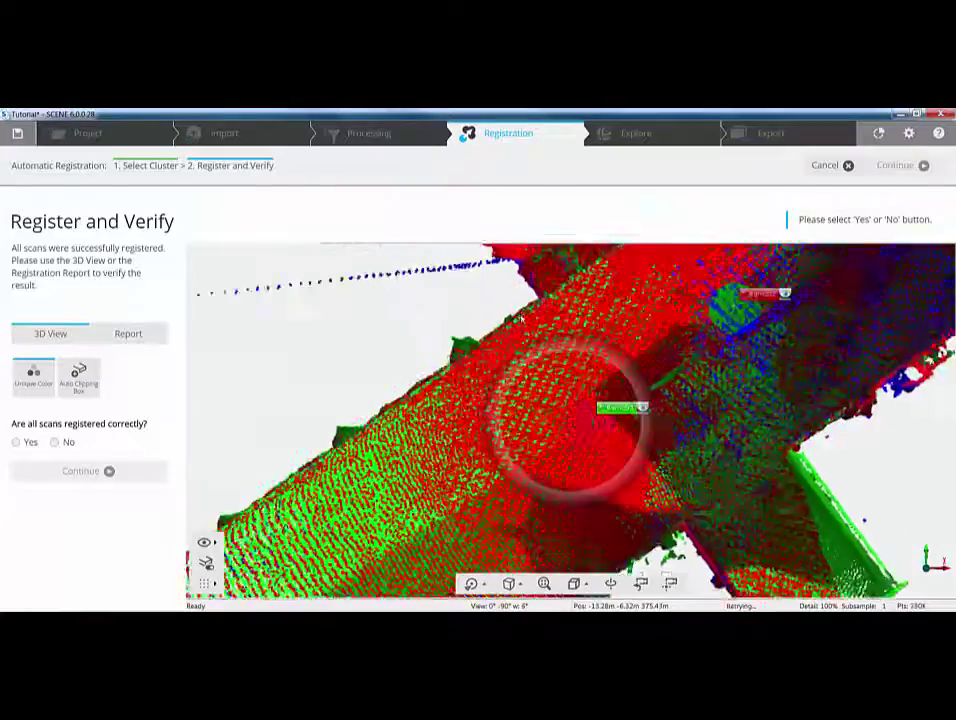
pyautogui.scroll(3, 566, 428)
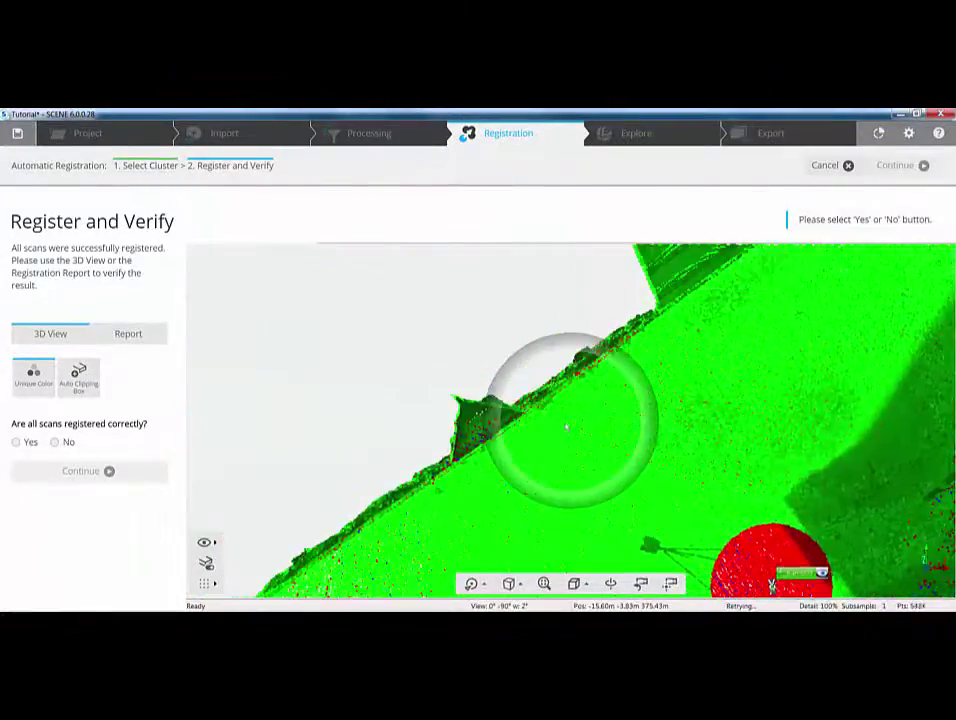
pyautogui.scroll(1, 566, 428)
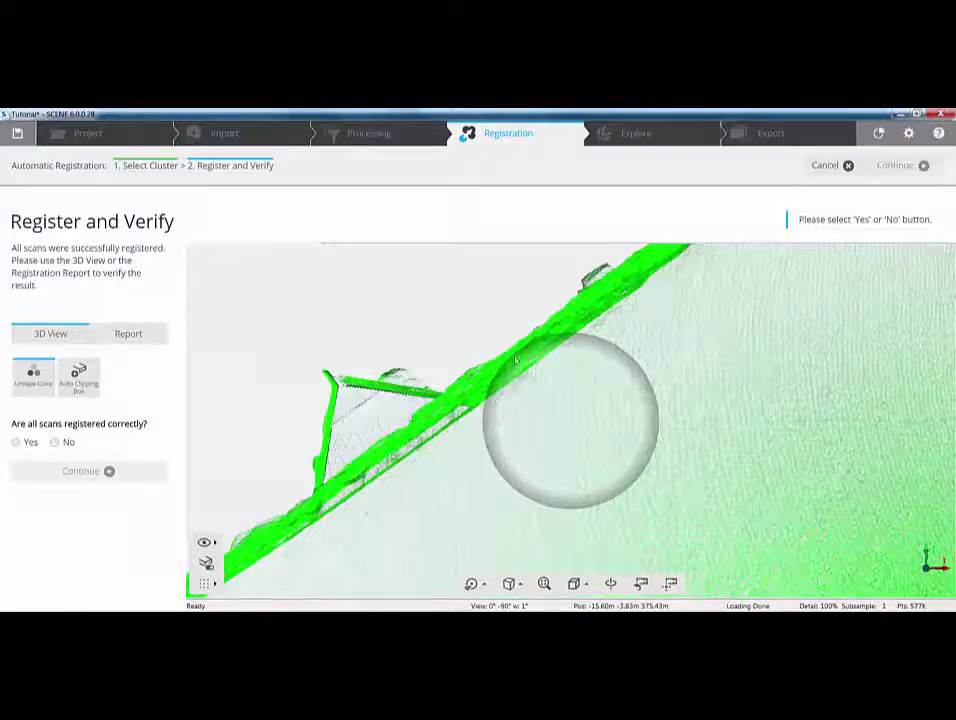
pyautogui.moveTo(562, 331); pyautogui.dragTo(688, 356)
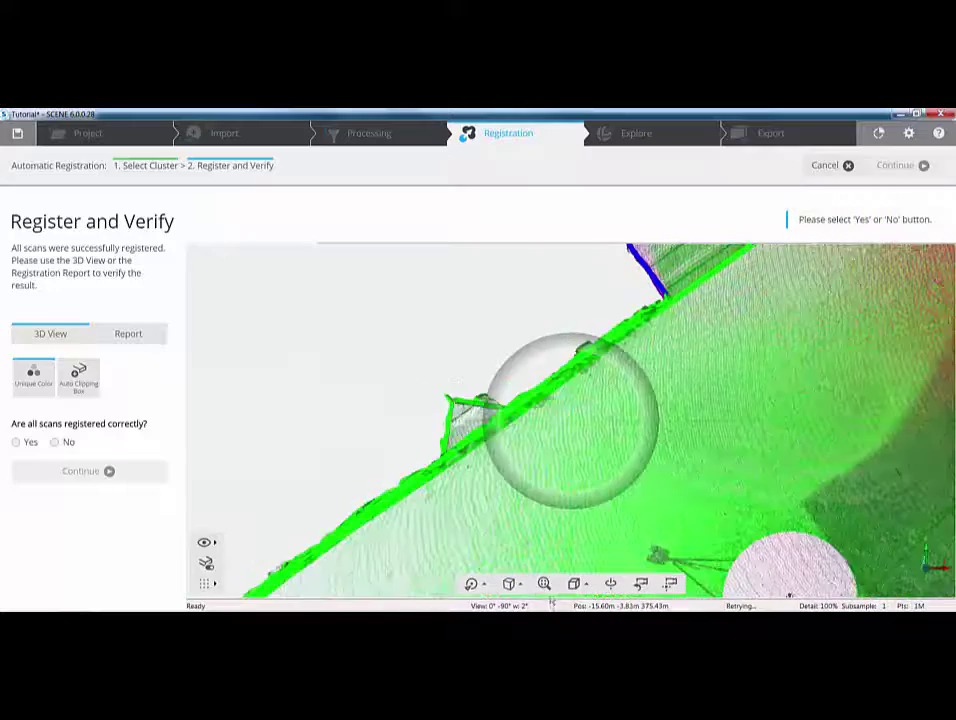
# Fit the whole point cloud in the view and turn off the unique scan colours
pyautogui.click(544, 584)
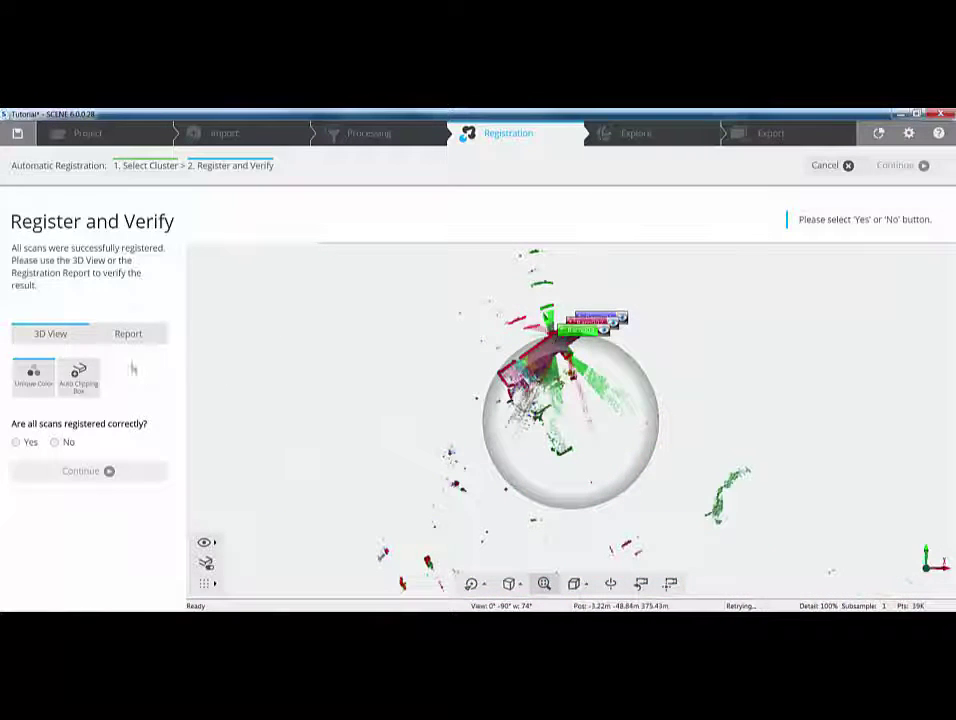
pyautogui.click(33, 376)
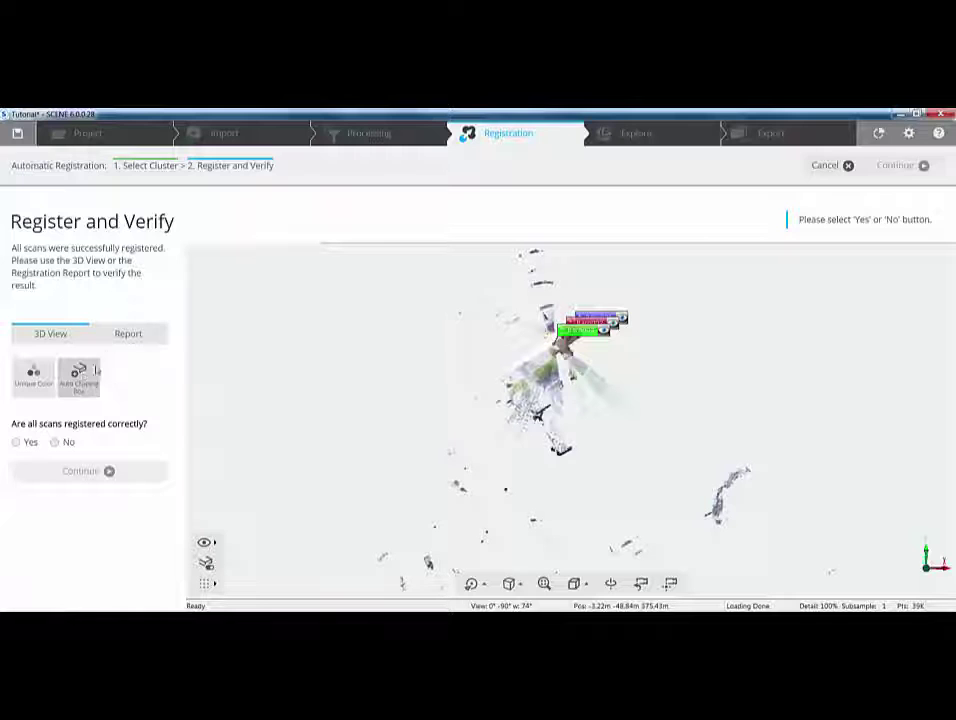
# Open the registration report and review its error values, overlap, settings, point error matrix for scan pairs and scan table
pyautogui.click(124, 337)
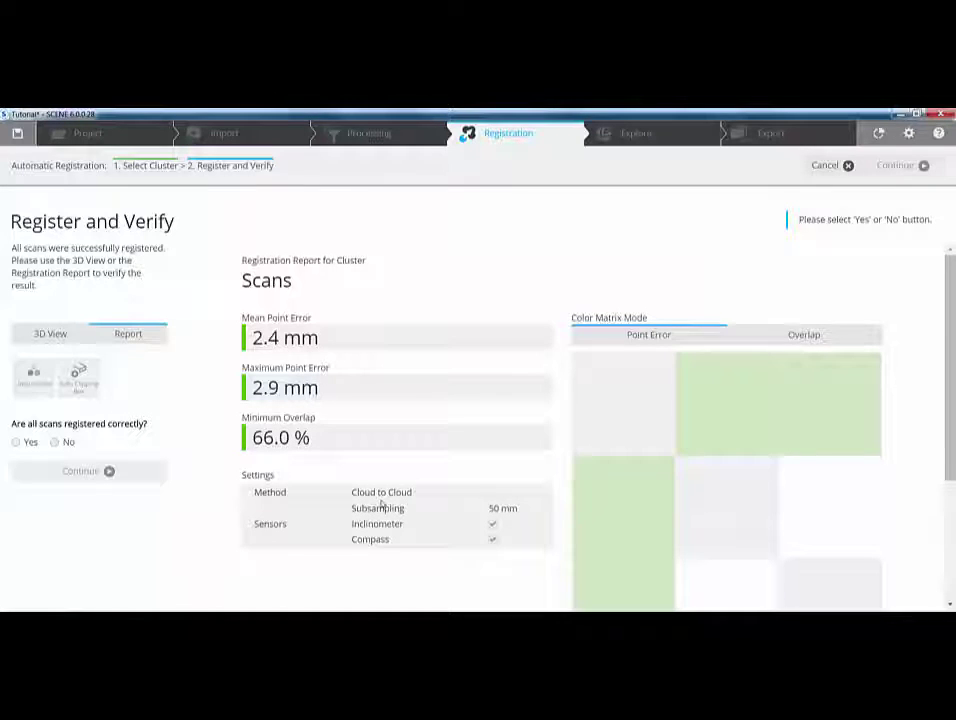
pyautogui.scroll(-2, 382, 504)
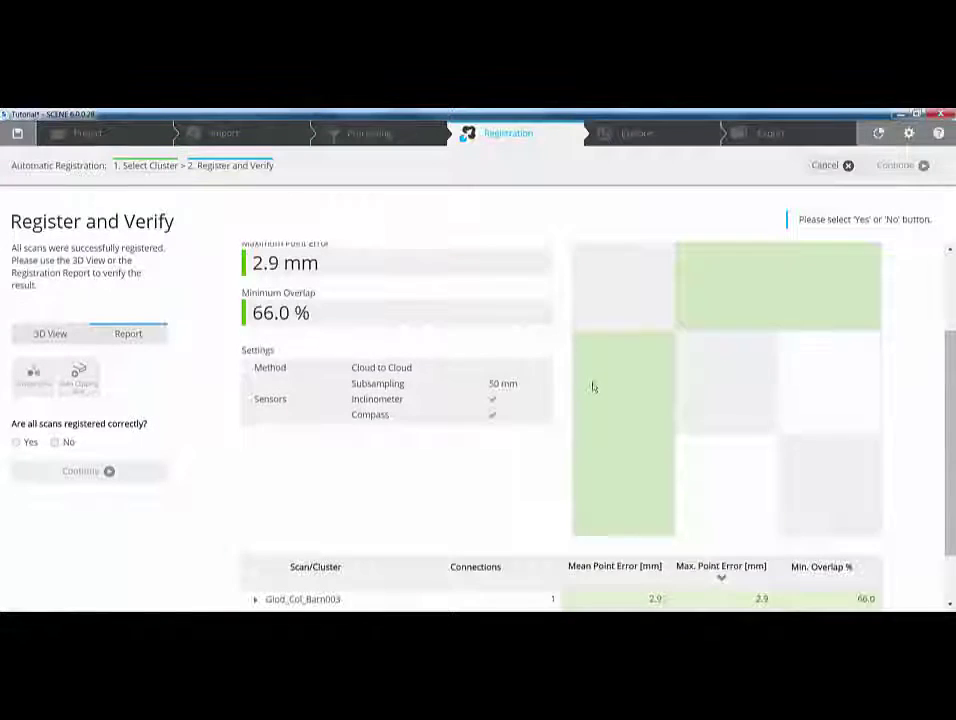
pyautogui.scroll(1, 675, 336)
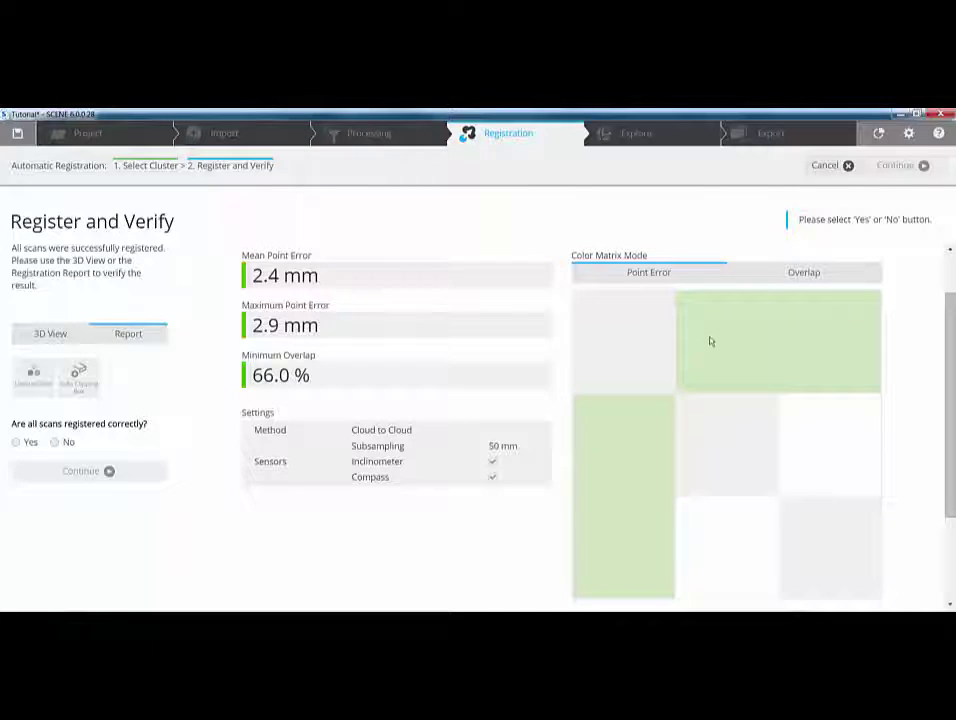
pyautogui.moveTo(710, 342)
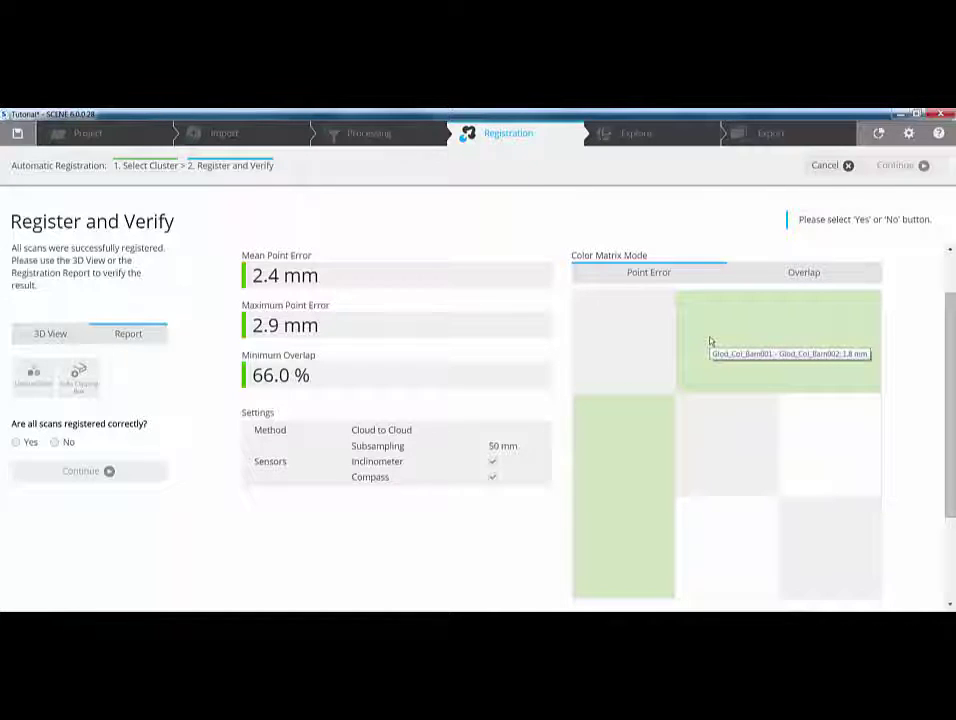
pyautogui.moveTo(811, 335)
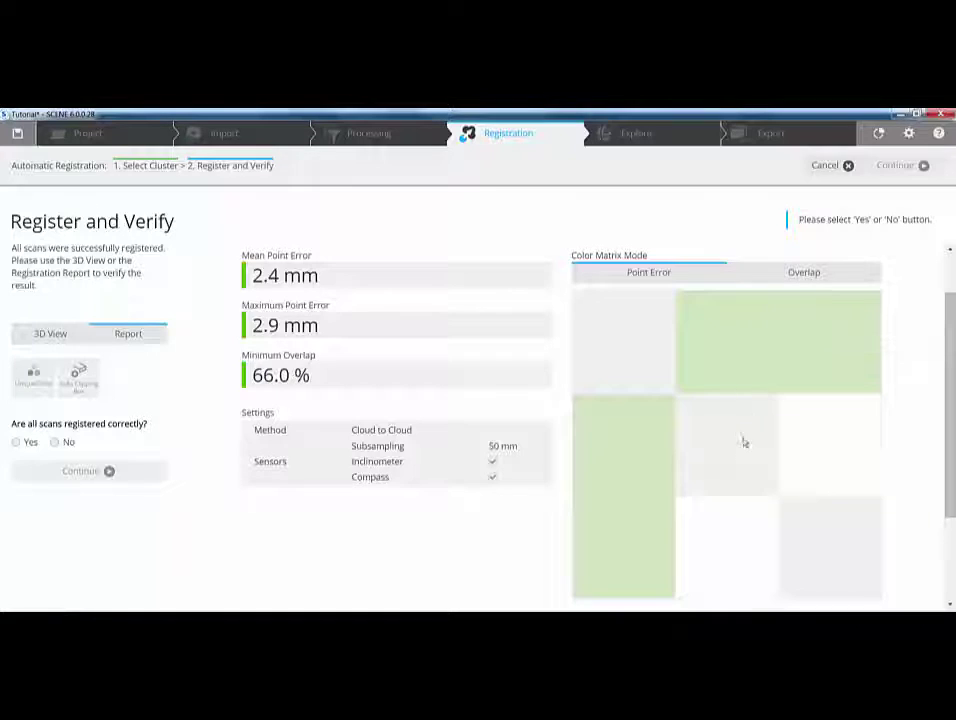
pyautogui.moveTo(730, 440)
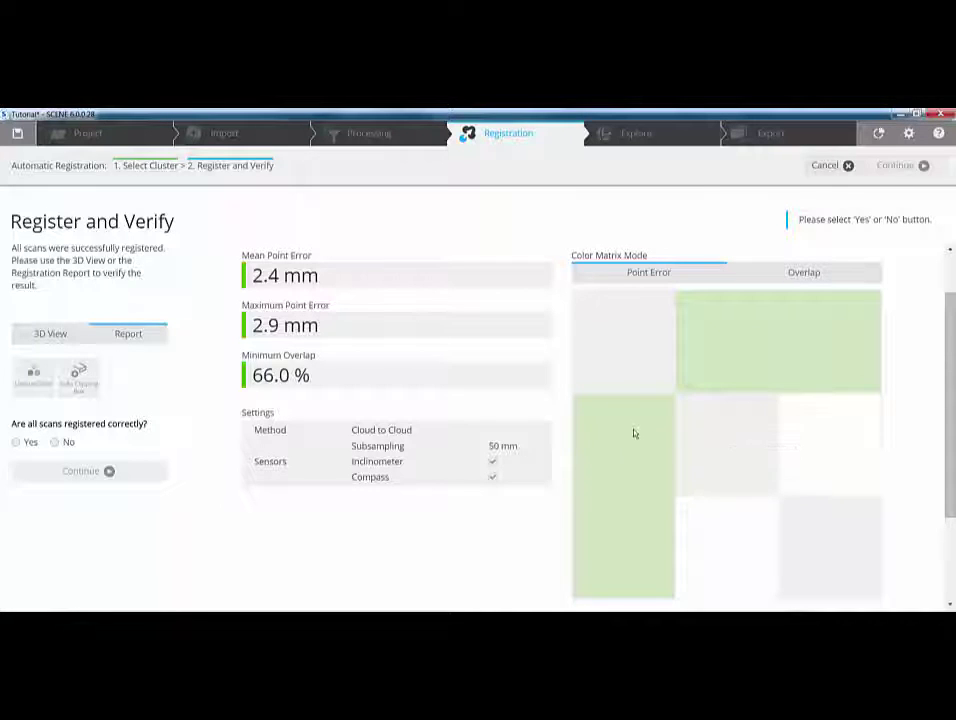
pyautogui.moveTo(633, 434)
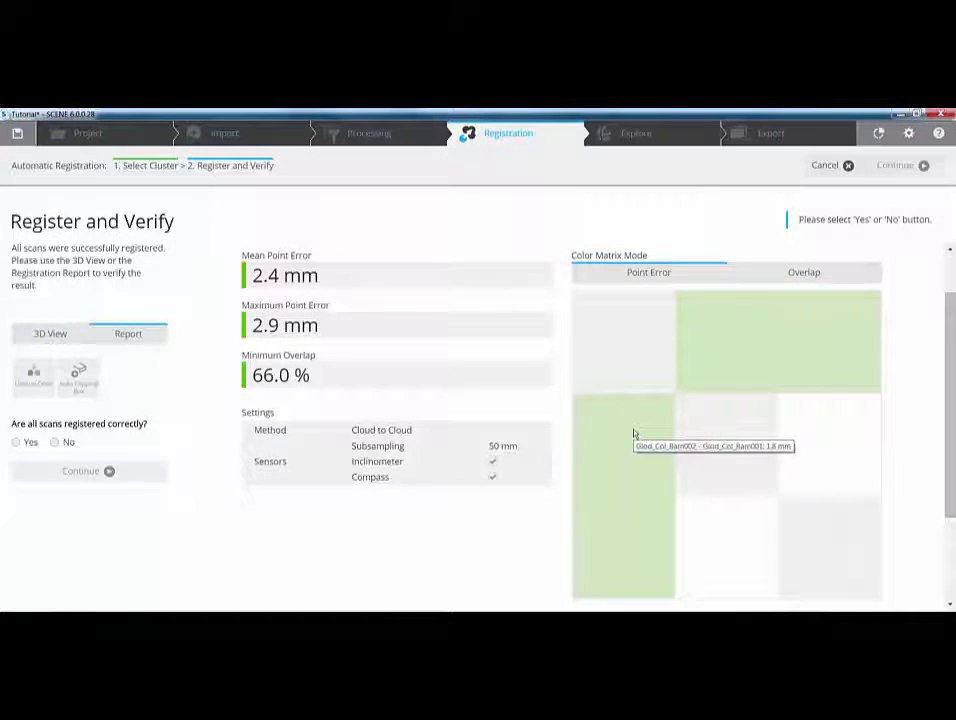
pyautogui.scroll(-1, 743, 513)
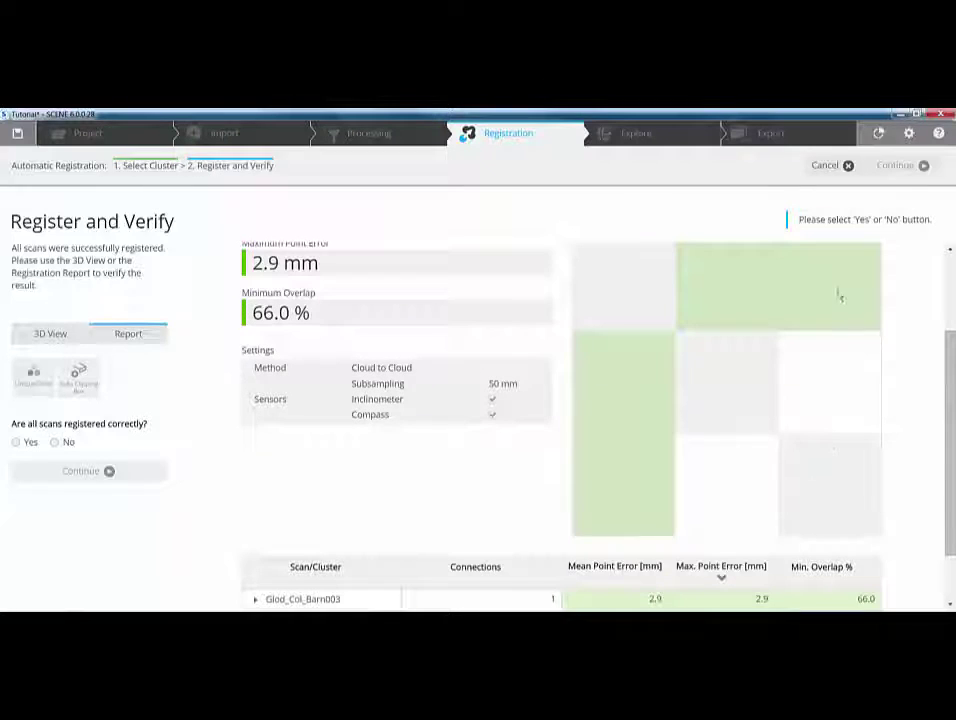
pyautogui.scroll(-1, 418, 580)
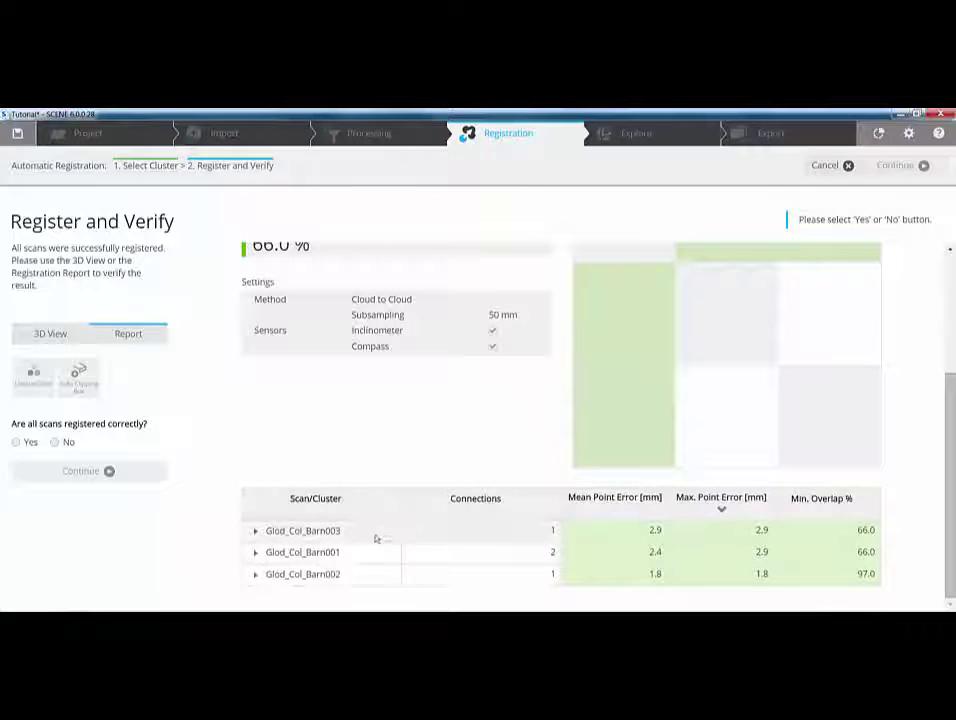
# Expand the connections of Glod_Col_Barn001 and copy the report's scan table into a blank Excel workbook at cell A1
pyautogui.click(256, 553)
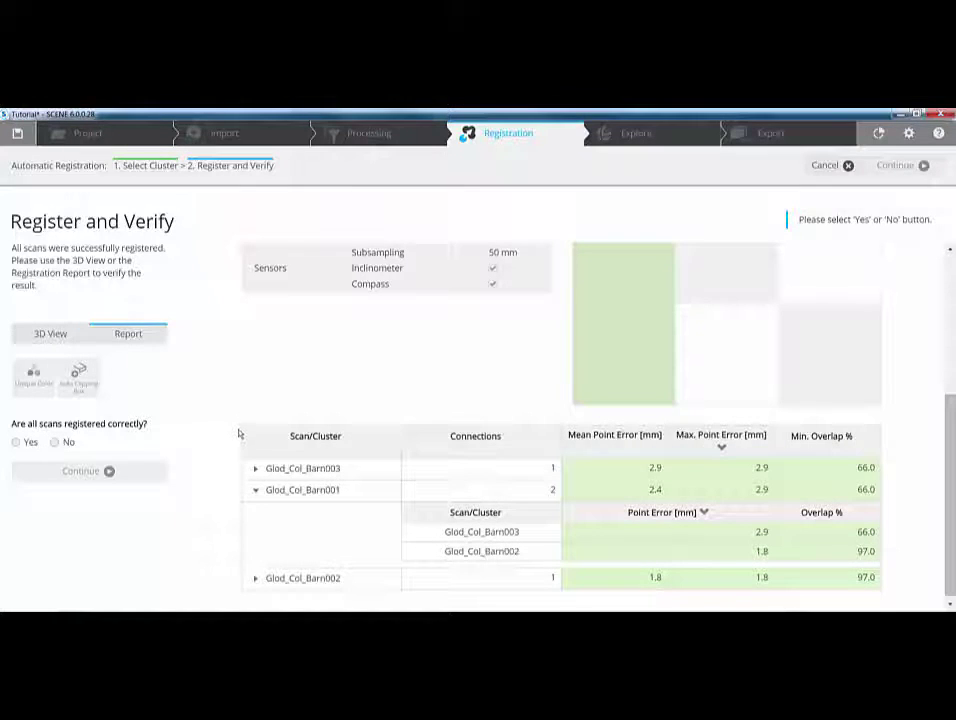
pyautogui.moveTo(234, 432); pyautogui.dragTo(891, 596)
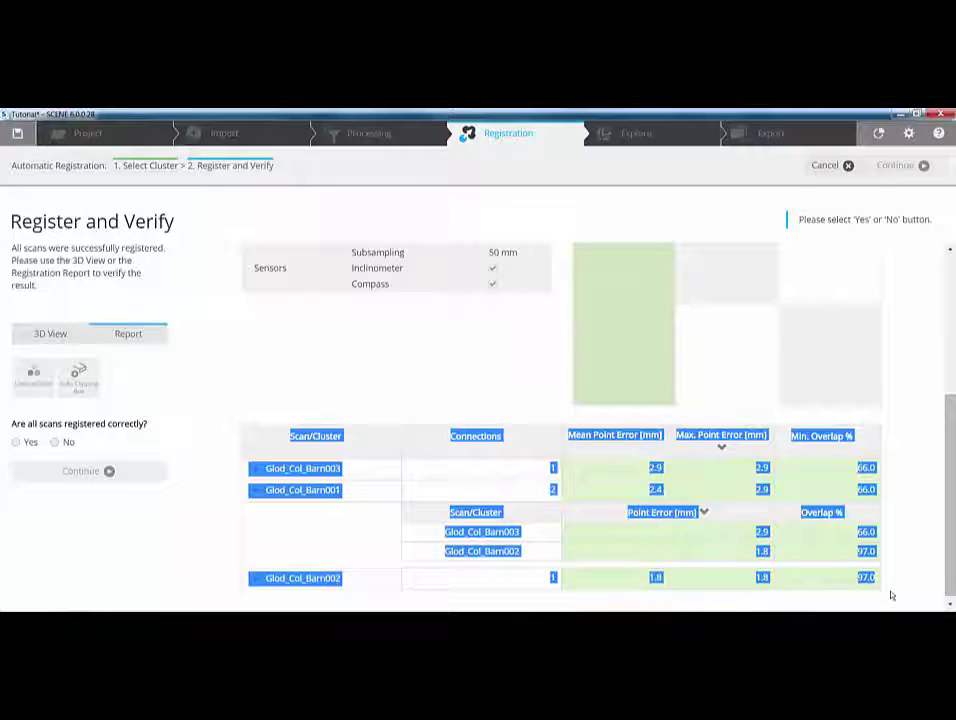
pyautogui.moveTo(273, 390); pyautogui.dragTo(878, 560)
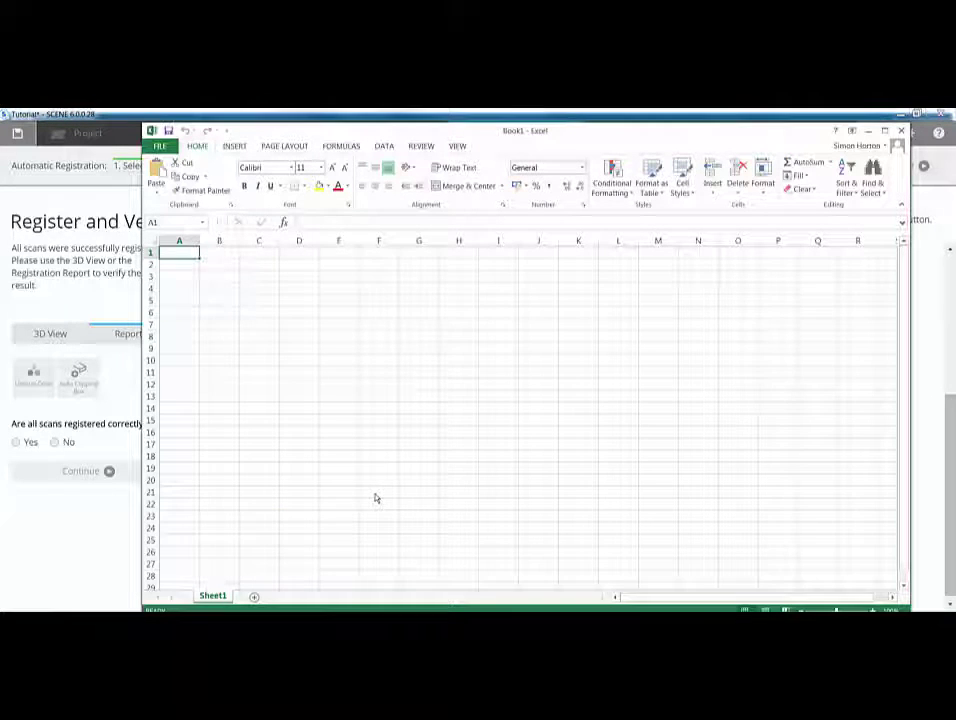
pyautogui.hotkey('ctrl', 'v')
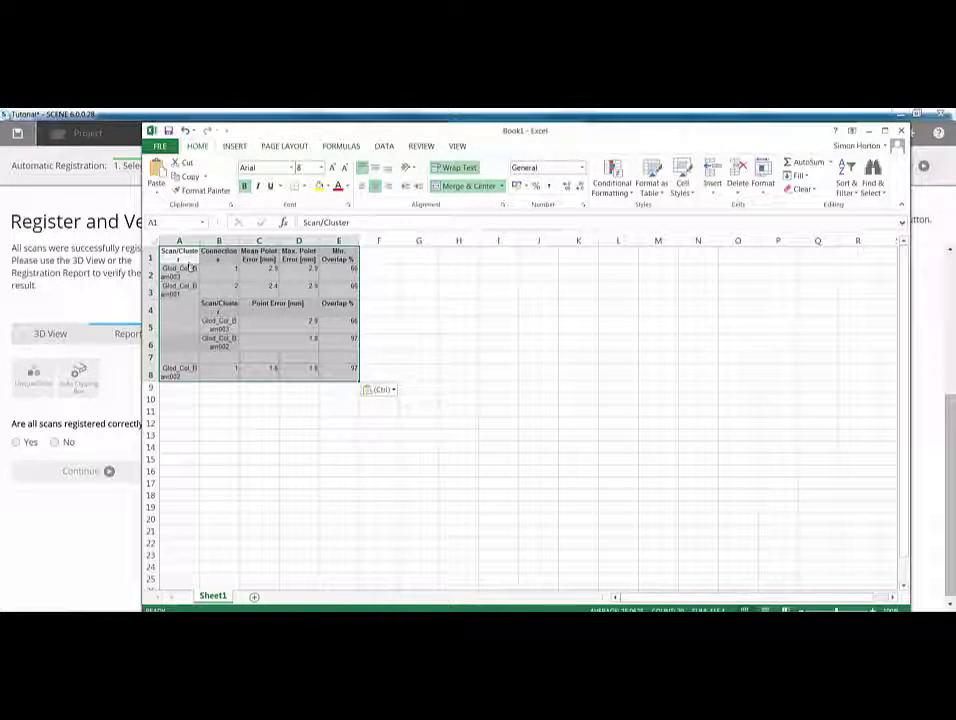
# Widen the columns of the pasted scan table so that the scan names fit on one line
pyautogui.moveTo(199, 241); pyautogui.dragTo(365, 243)
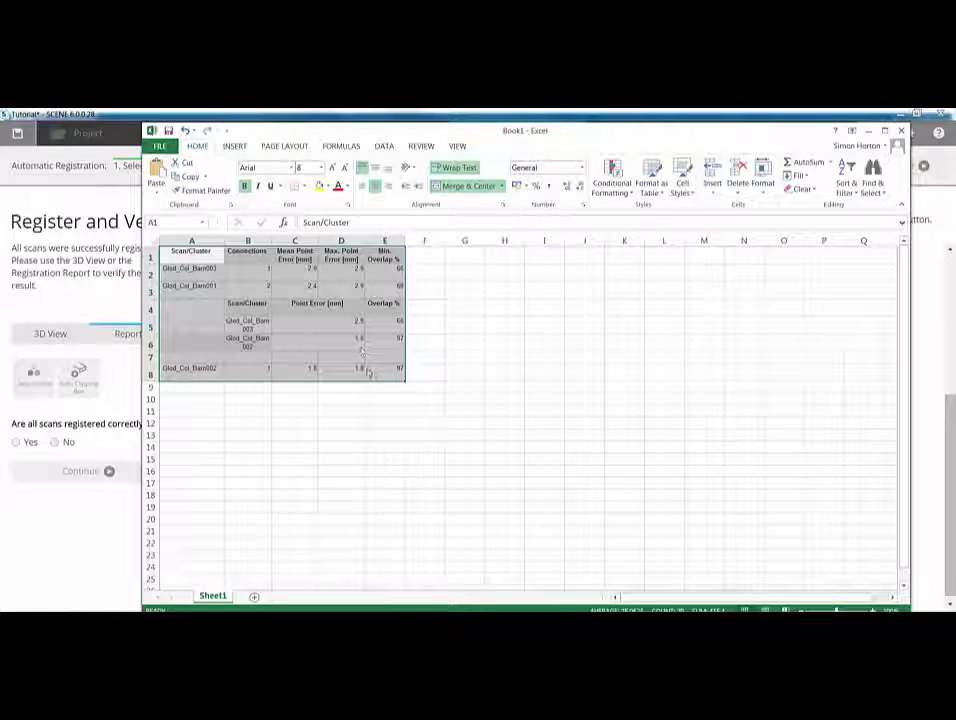
pyautogui.click(375, 410)
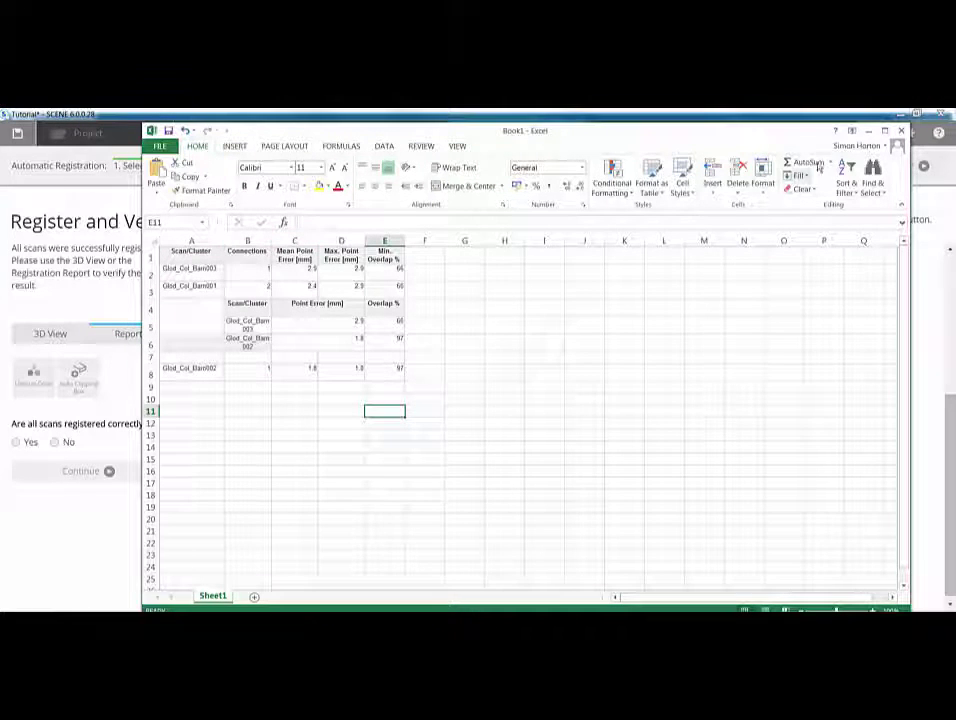
# Switch back to SCENE, confirm that all scans are registered correctly and finish the automatic registration
pyautogui.click(818, 113)
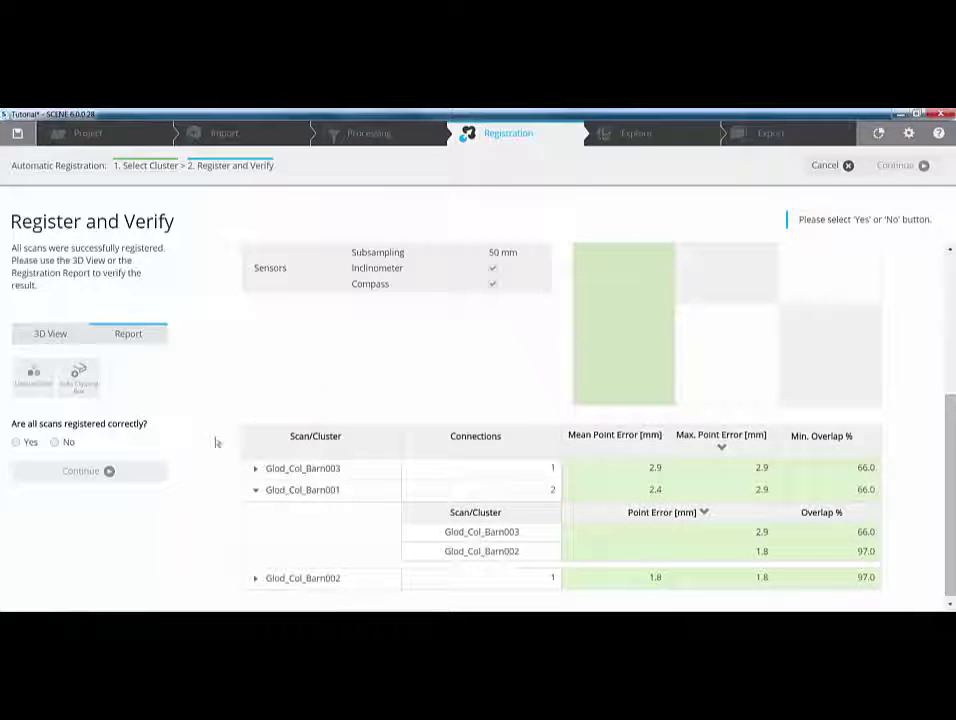
pyautogui.click(16, 443)
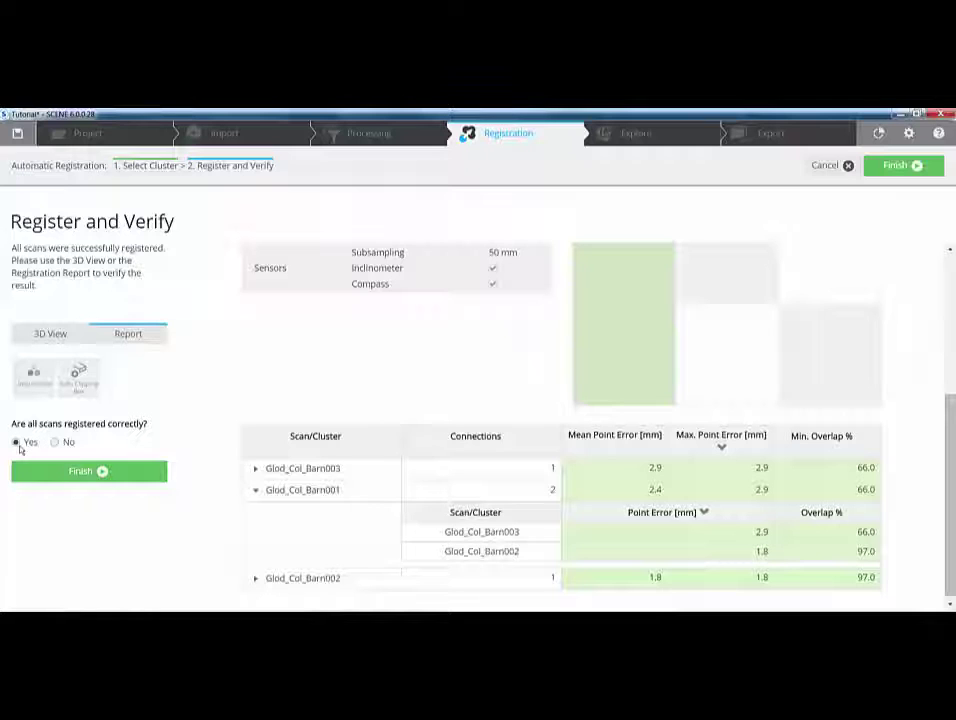
pyautogui.click(97, 471)
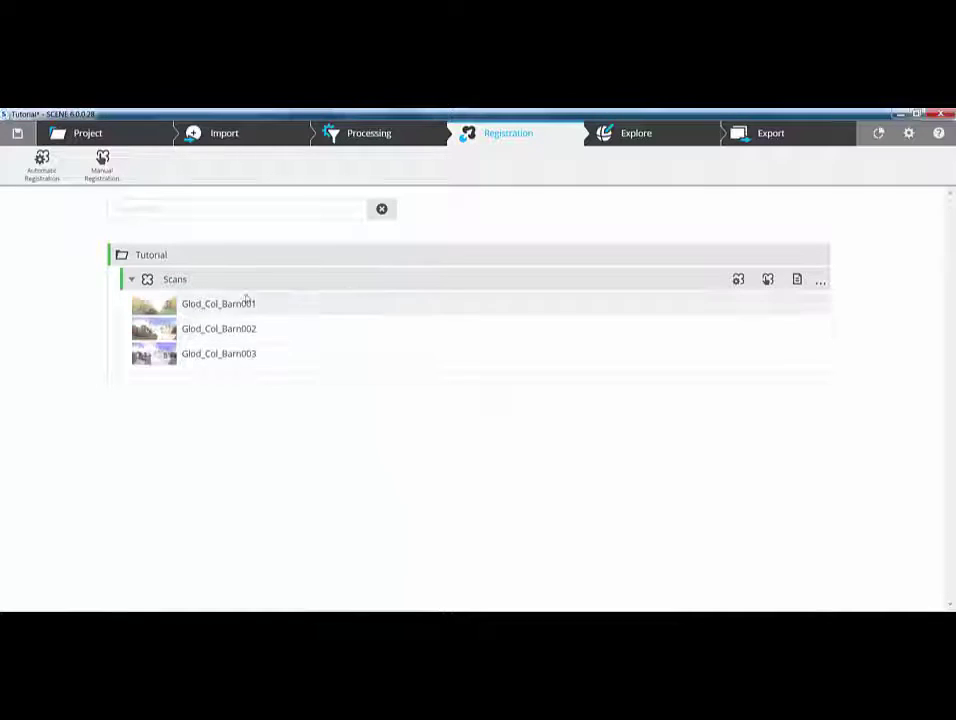
# Show the registered Tutorial project in the Explore 3D view and inspect the barn and courtyard from closer up
pyautogui.click(622, 134)
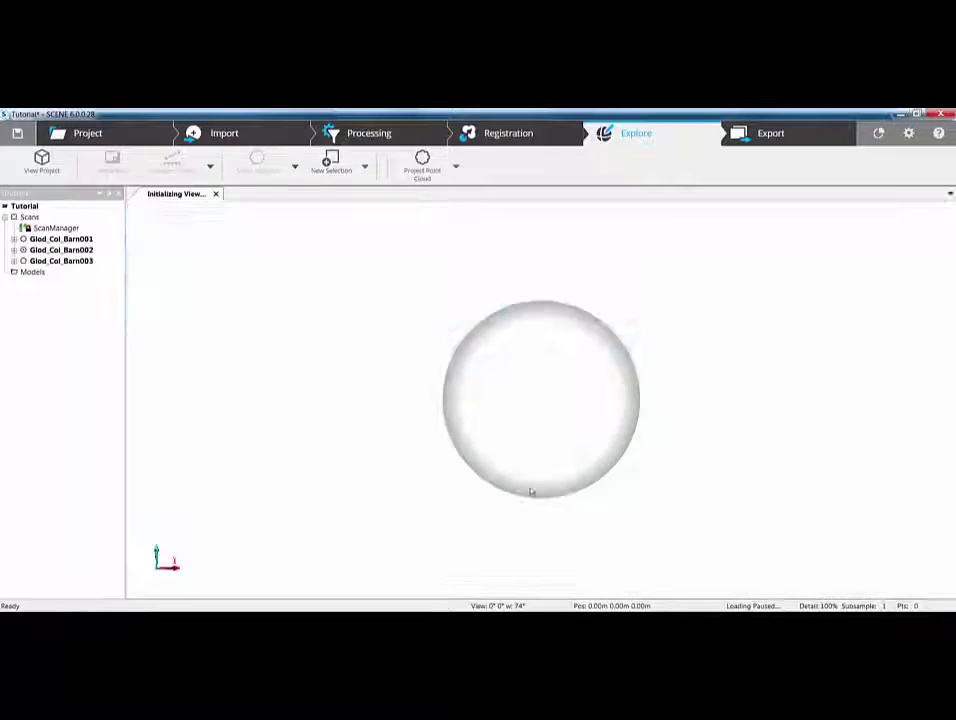
pyautogui.scroll(5, 422, 334)
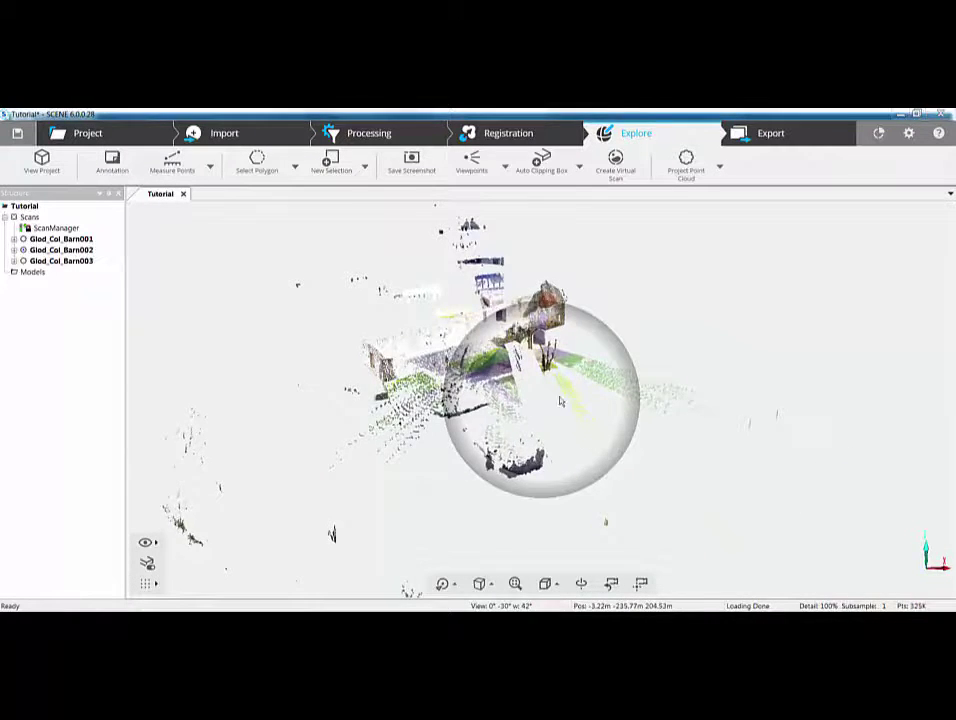
pyautogui.scroll(3, 422, 334)
pyautogui.moveTo(685, 452); pyautogui.dragTo(742, 455)
pyautogui.moveTo(742, 453); pyautogui.dragTo(678, 440, button='right')
pyautogui.scroll(3, 643, 297)
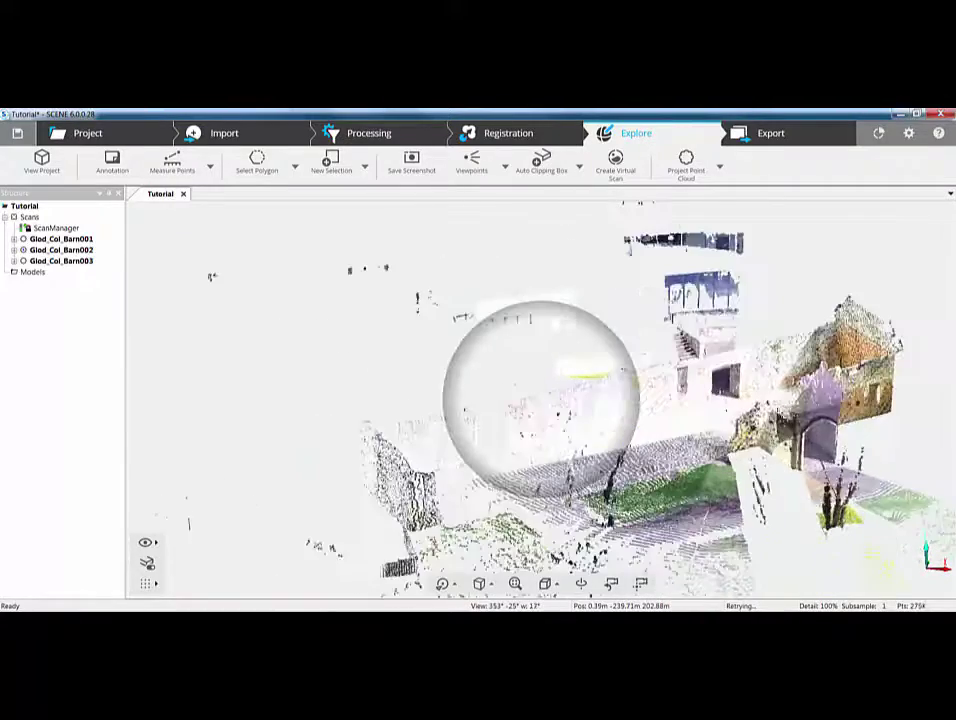
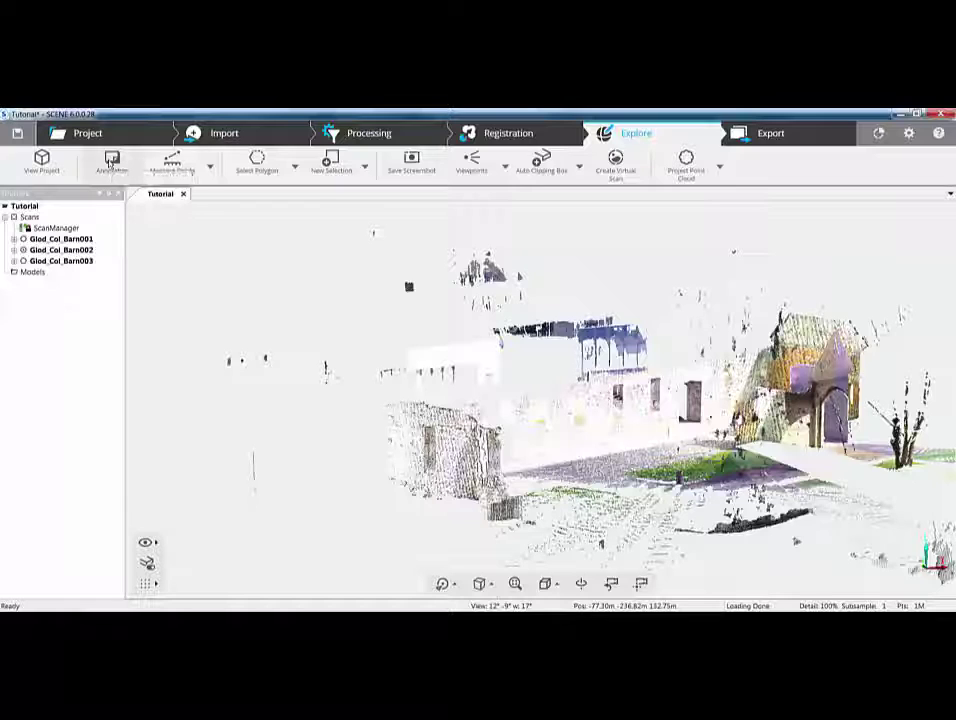
# Examine the options offered by the measuring, selection, viewpoint and clipping box tools
pyautogui.click(210, 167)
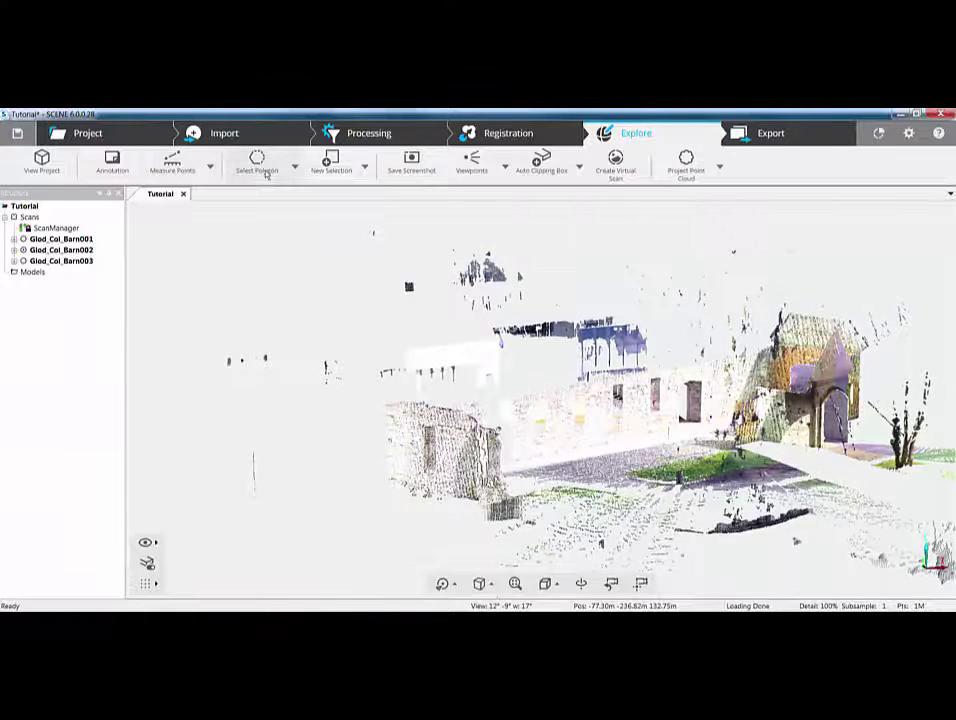
pyautogui.click(295, 168)
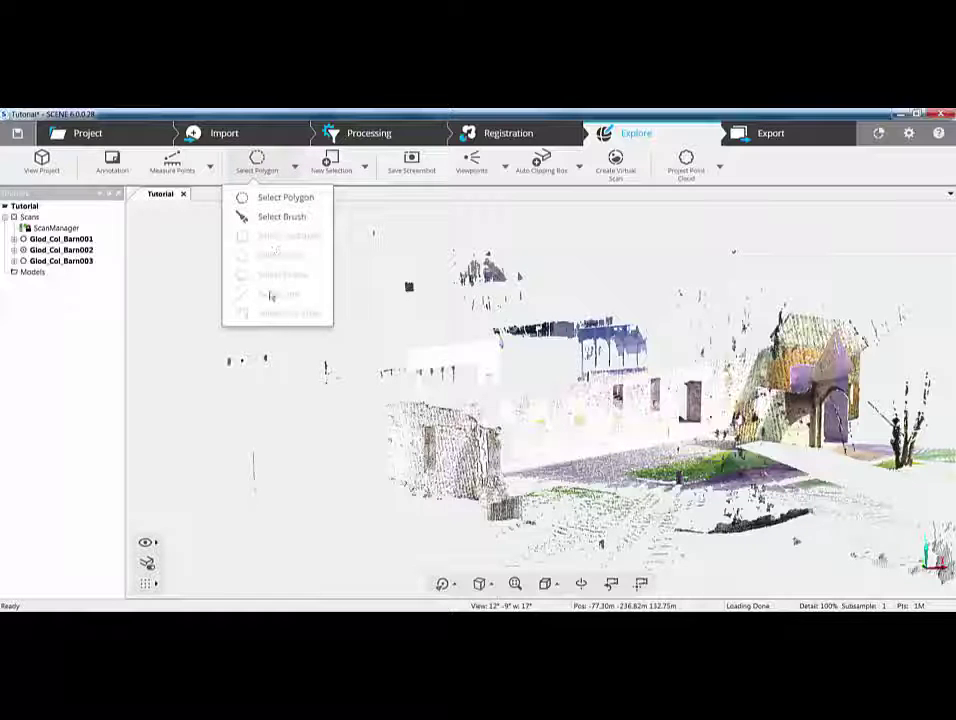
pyautogui.click(295, 170)
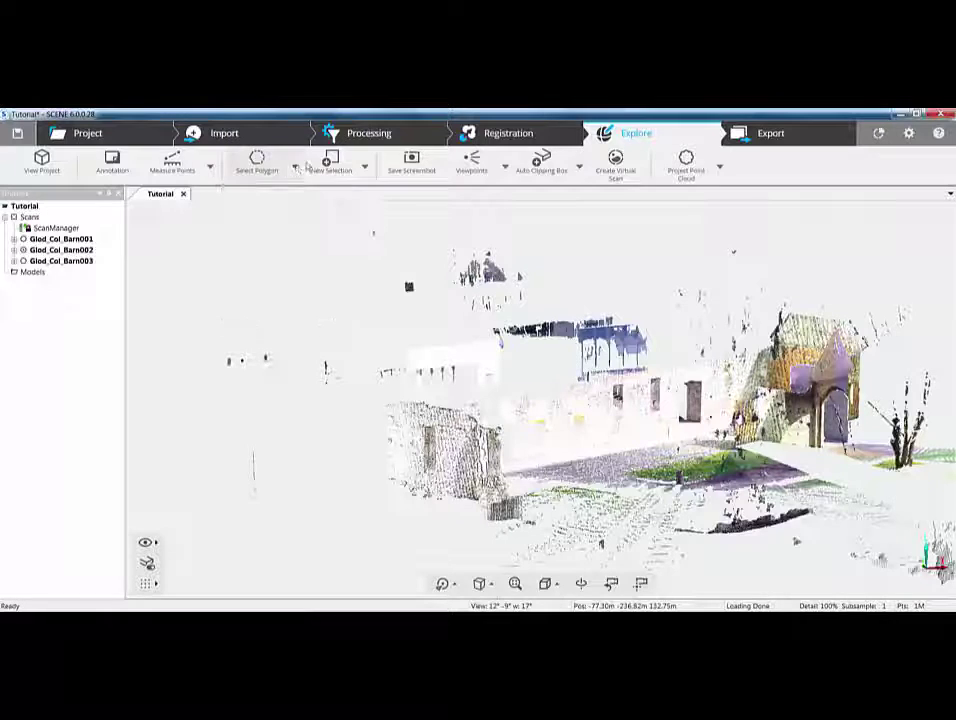
pyautogui.click(367, 170)
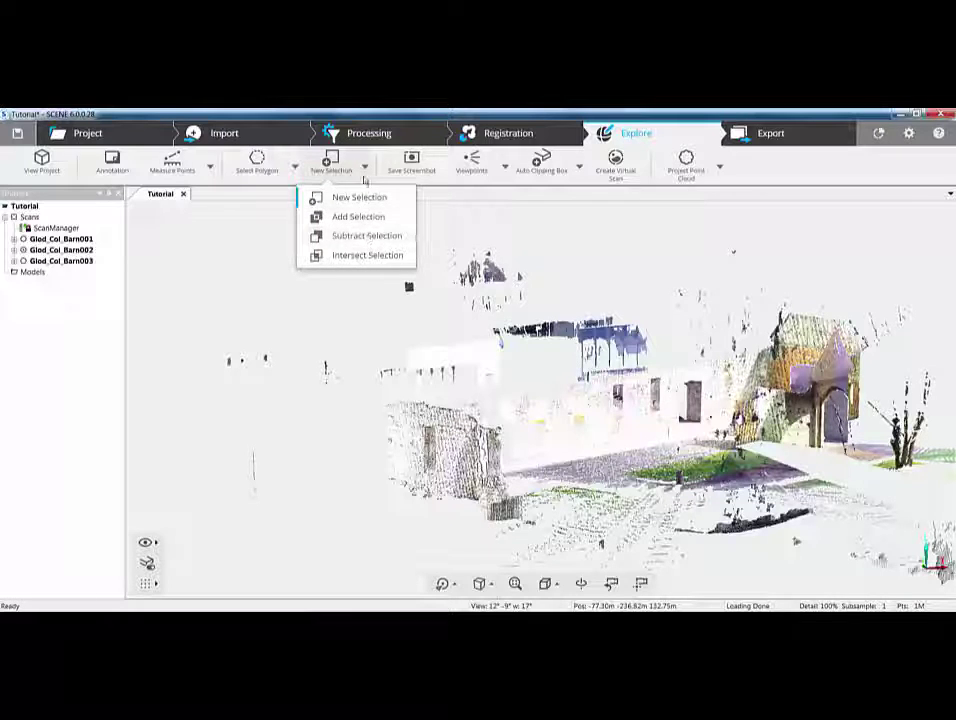
pyautogui.click(364, 178)
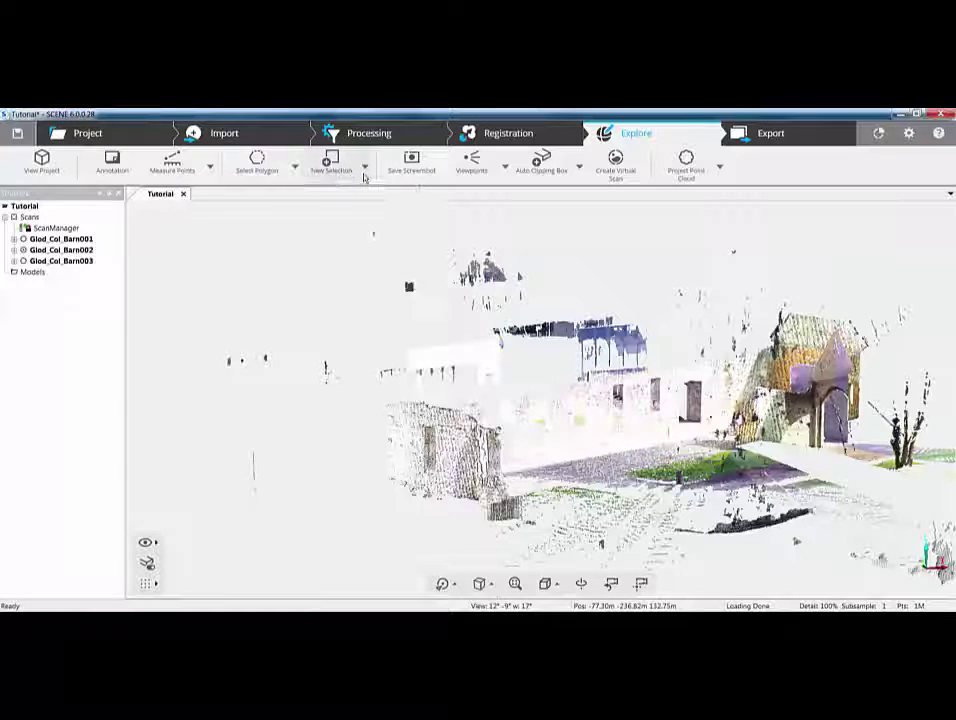
pyautogui.click(490, 166)
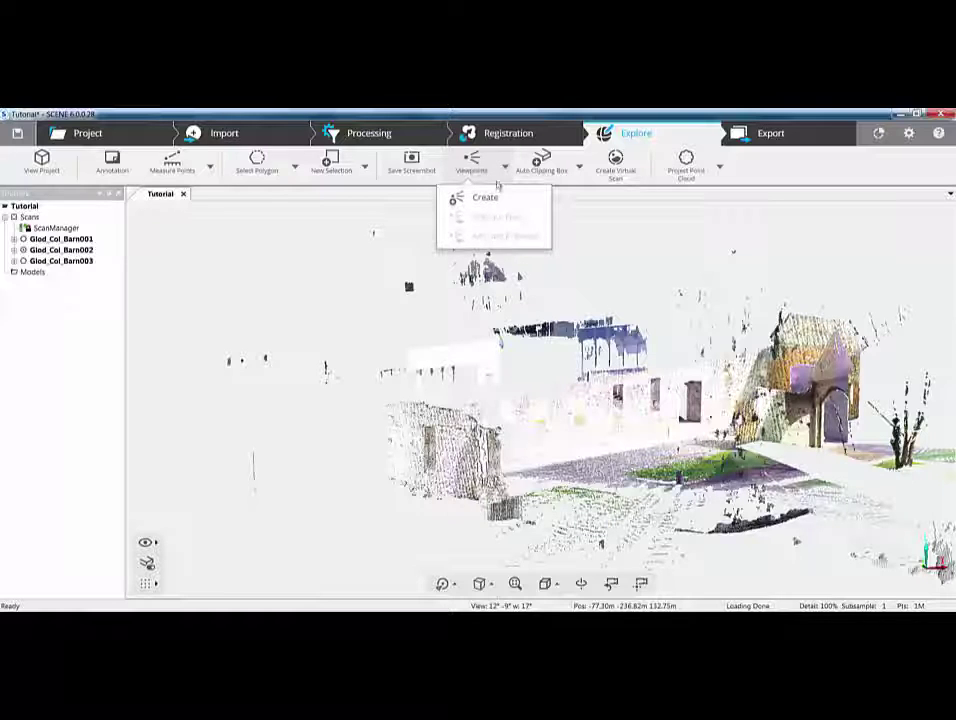
pyautogui.click(577, 168)
pyautogui.click(577, 168)
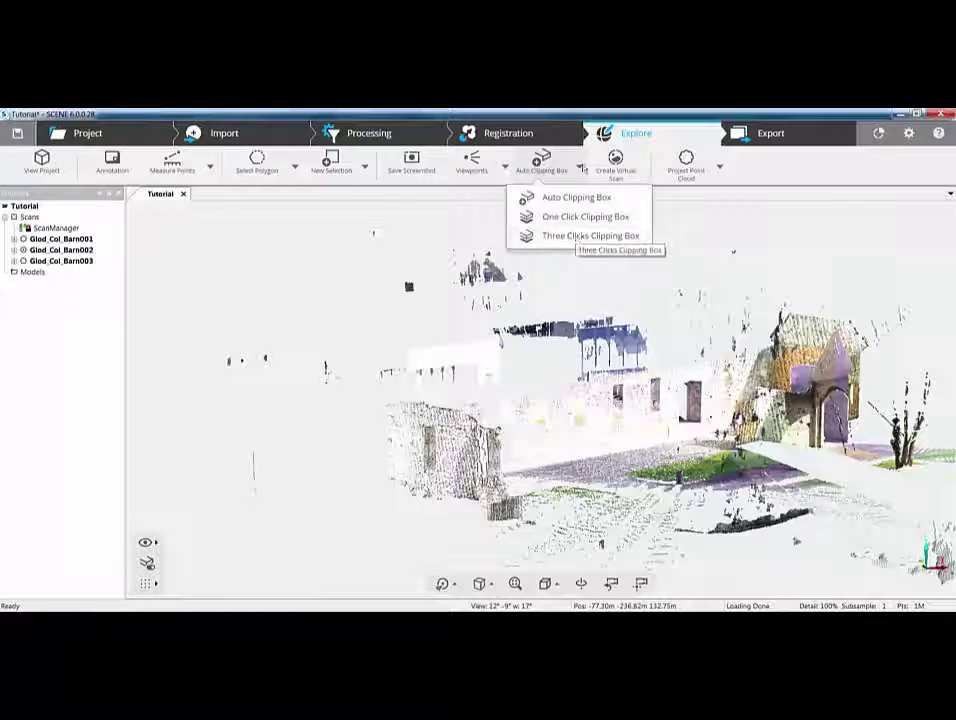
pyautogui.click(582, 168)
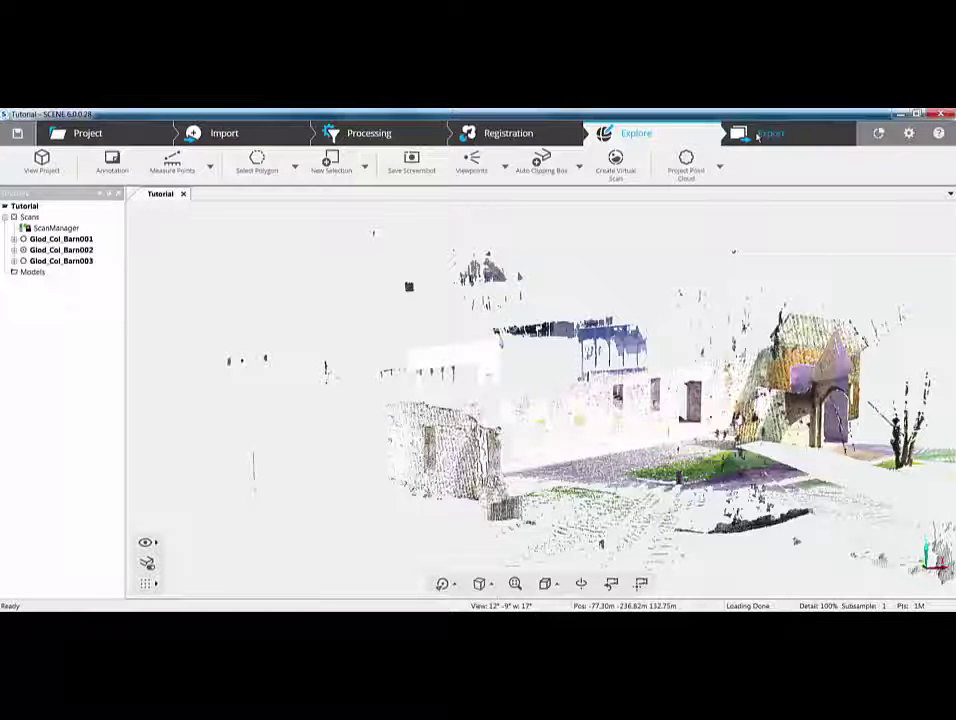
# Check which file formats the project export offers and close its settings without exporting
pyautogui.click(758, 139)
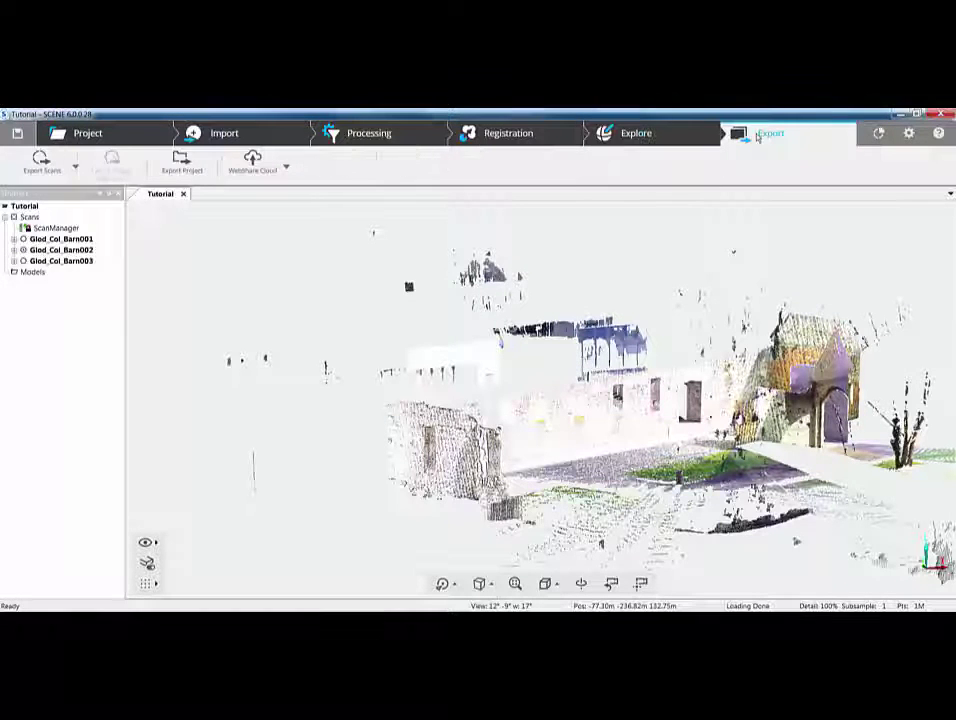
pyautogui.click(182, 162)
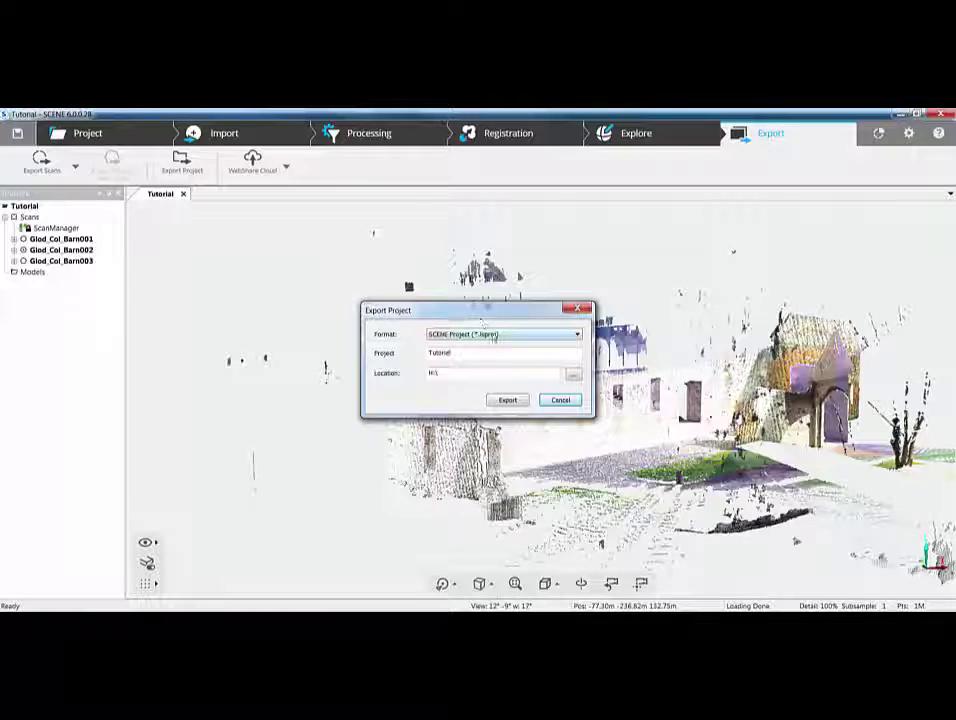
pyautogui.click(492, 338)
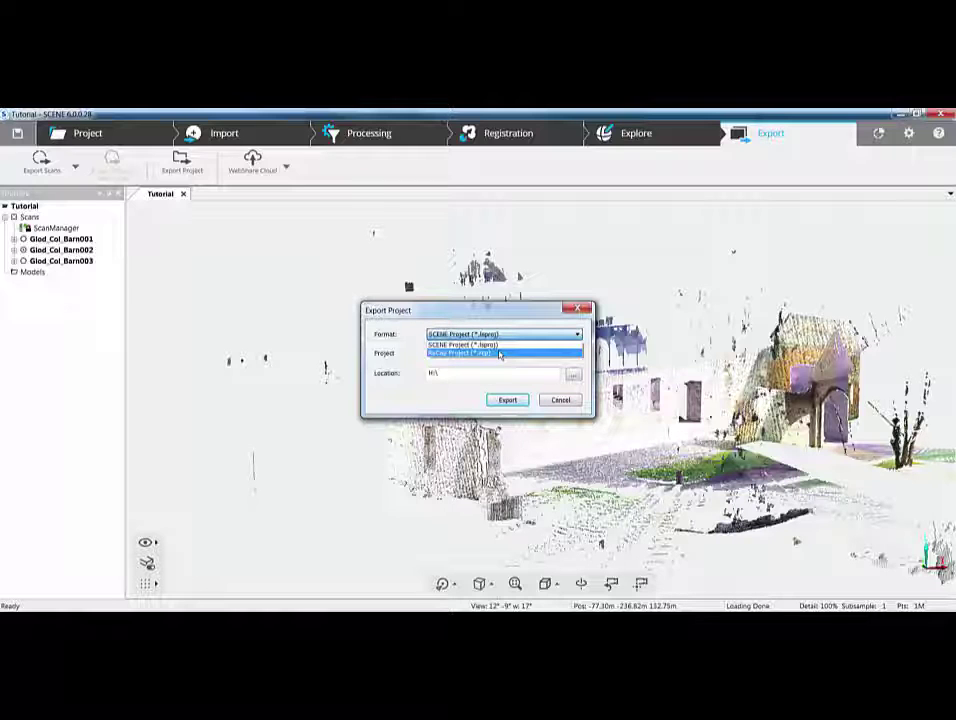
pyautogui.click(561, 399)
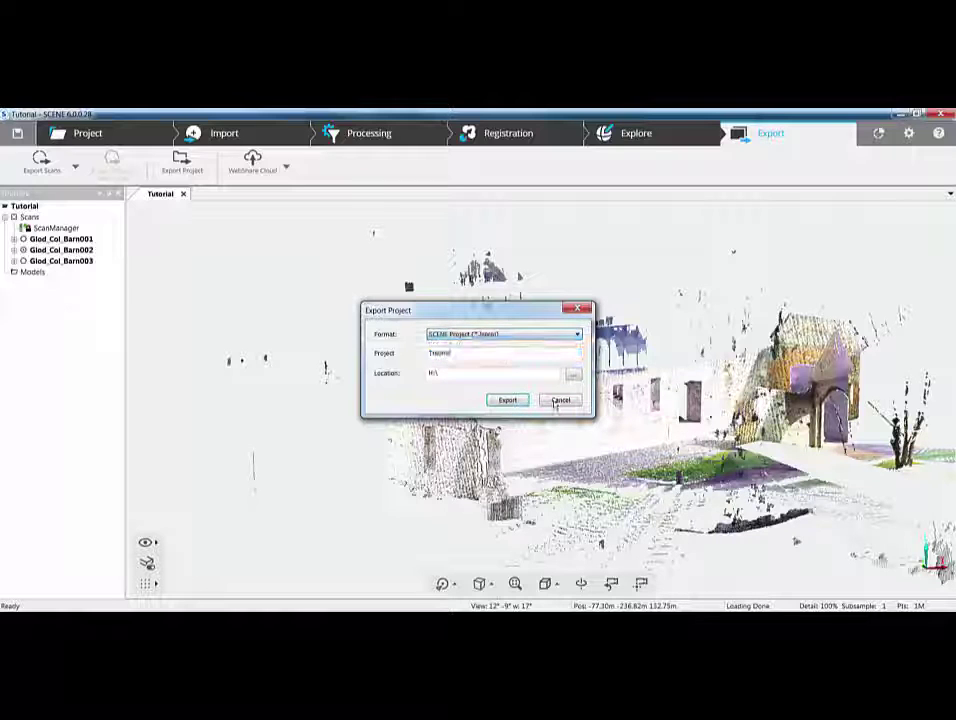
pyautogui.click(557, 401)
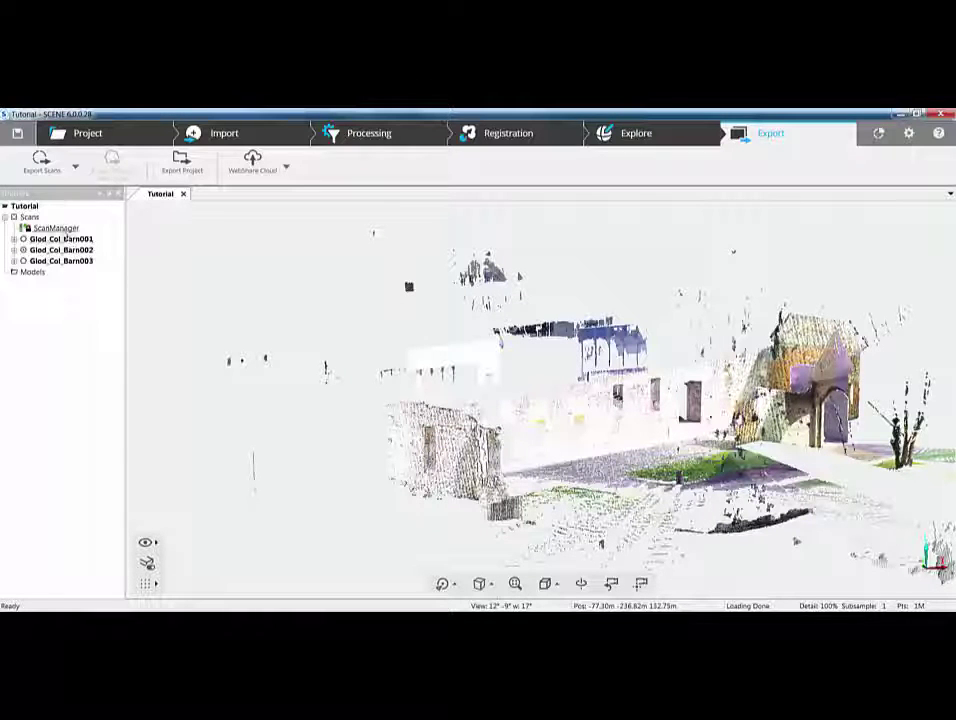
# Try the ordered scan export of the Scans folder with the E57 Files format and cancel it
pyautogui.click(35, 219)
pyautogui.click(76, 168)
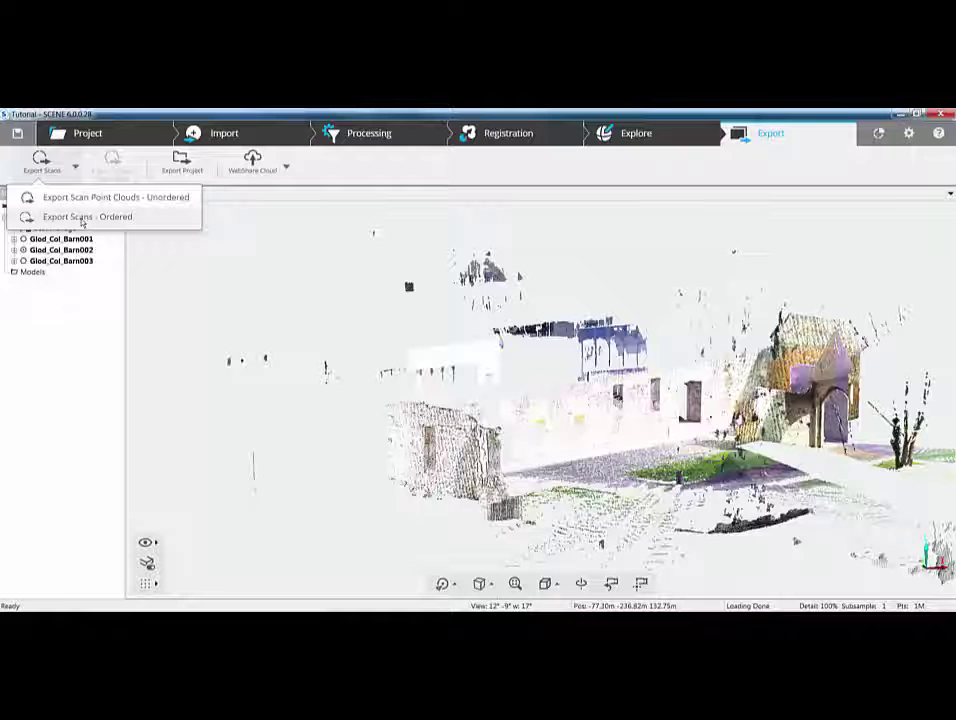
pyautogui.click(82, 221)
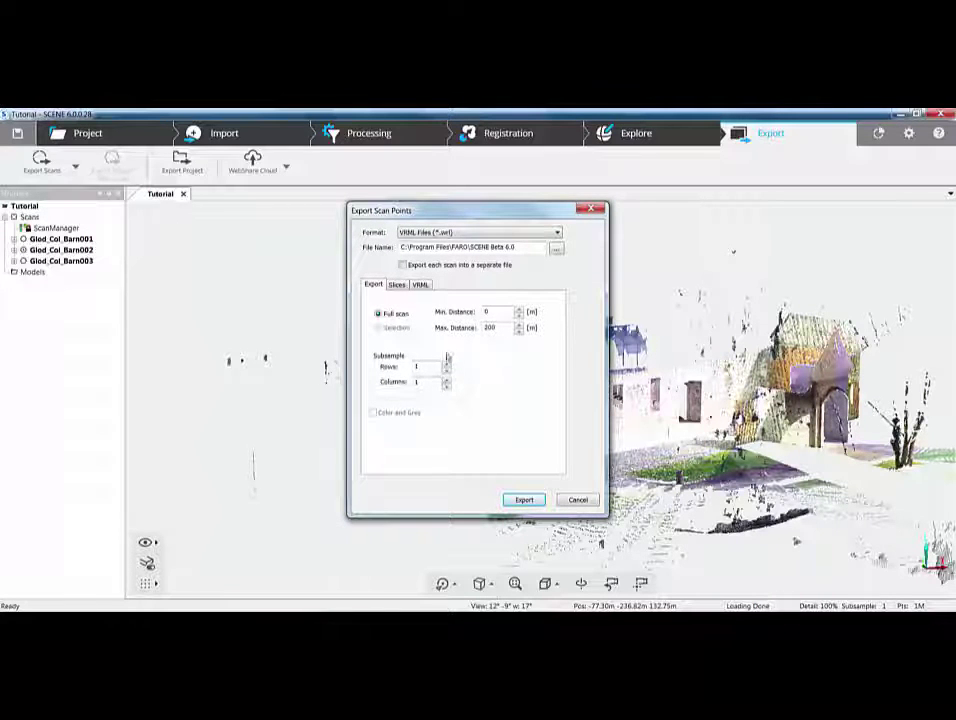
pyautogui.click(484, 233)
pyautogui.click(470, 249)
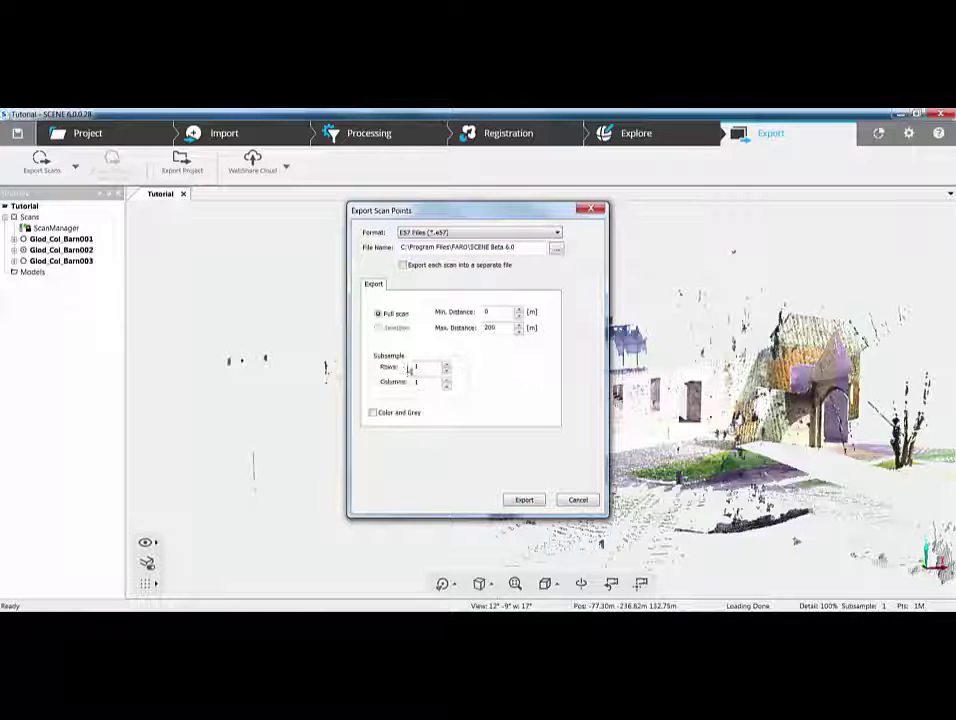
pyautogui.click(578, 499)
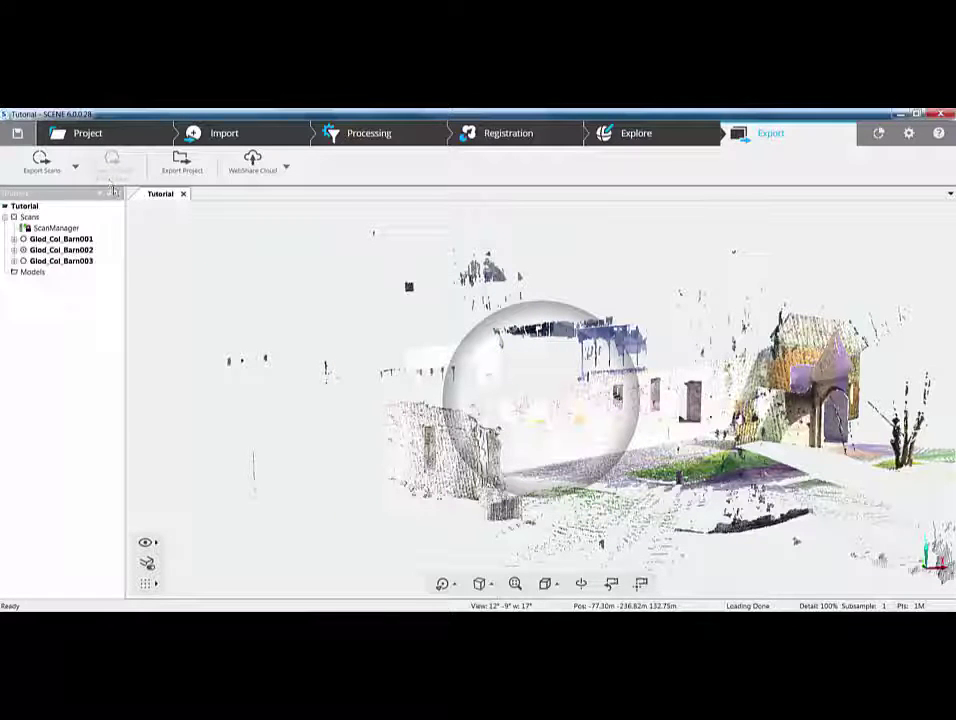
# Try the unordered scan point cloud export as E57 without separate files per scan and cancel it
pyautogui.click(75, 167)
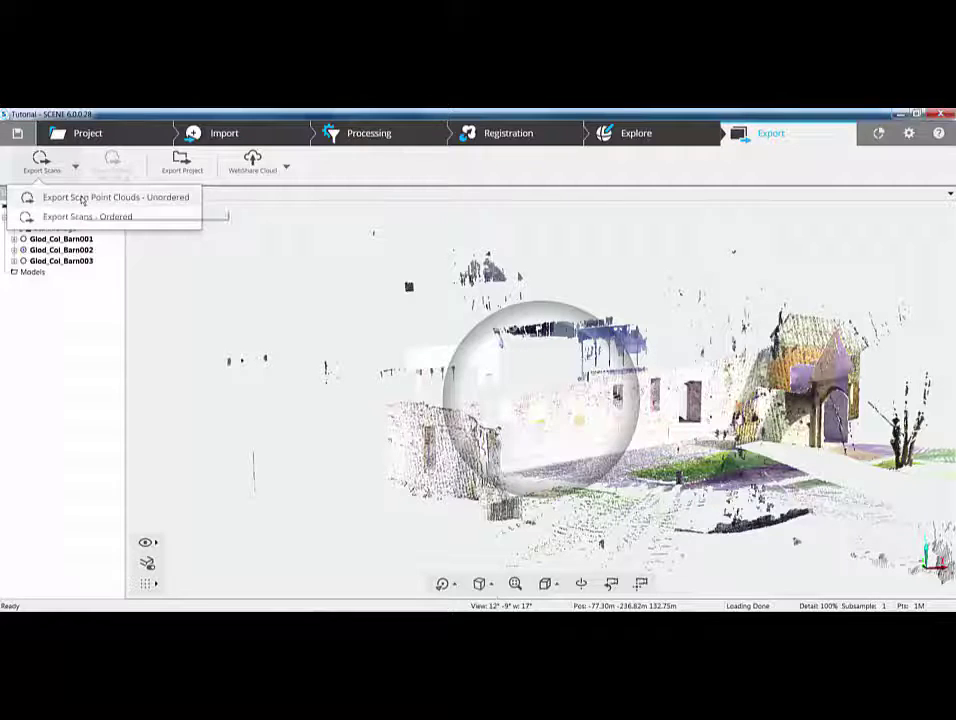
pyautogui.click(82, 198)
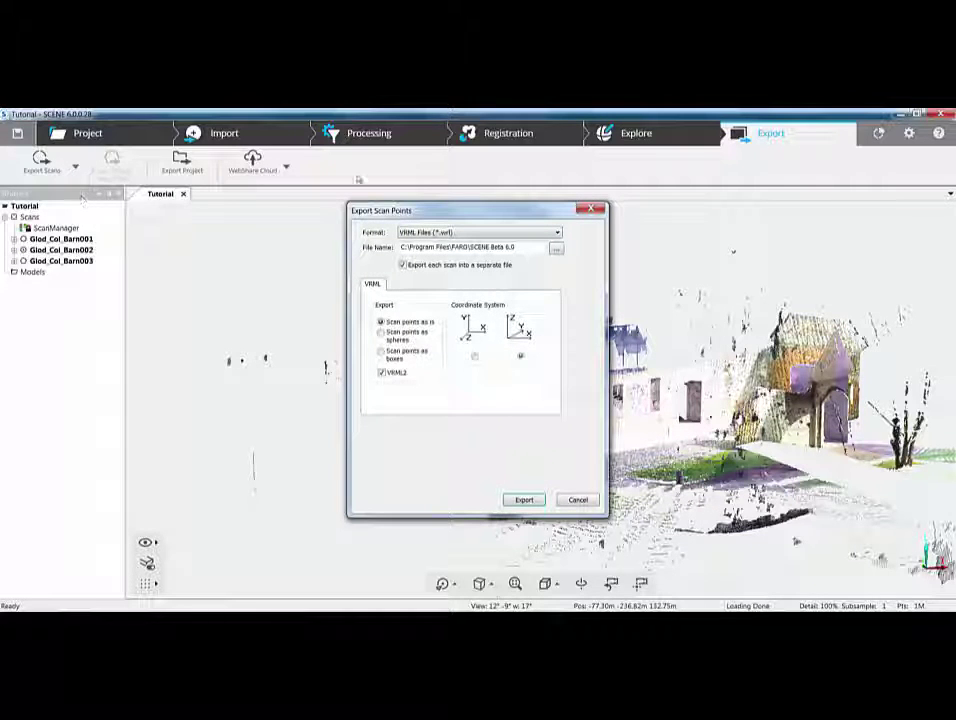
pyautogui.click(447, 232)
pyautogui.click(447, 242)
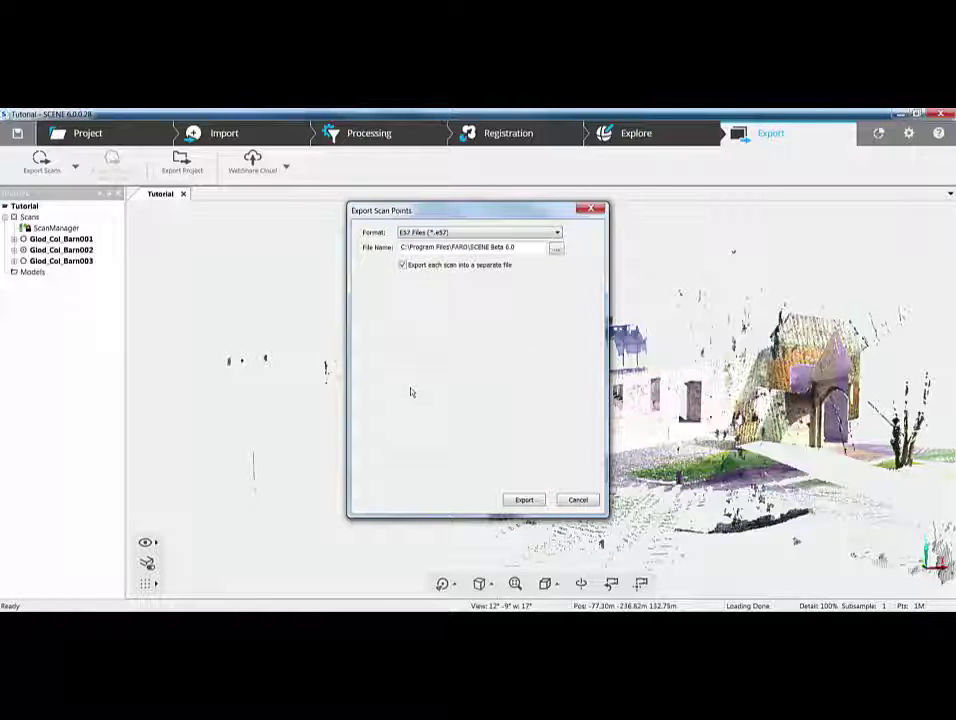
pyautogui.click(403, 266)
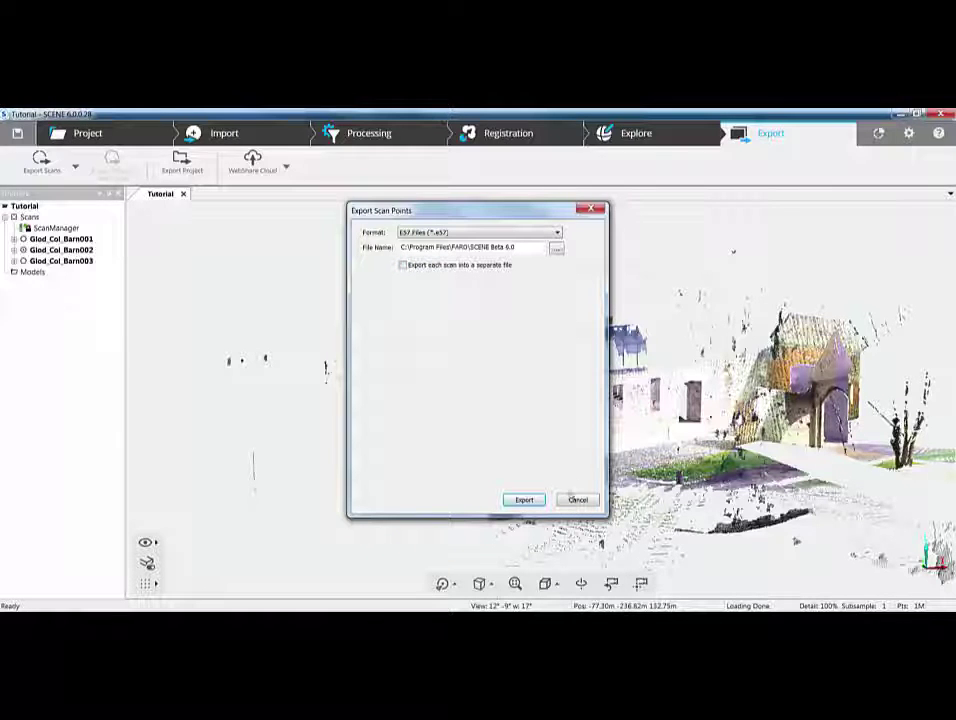
pyautogui.click(578, 501)
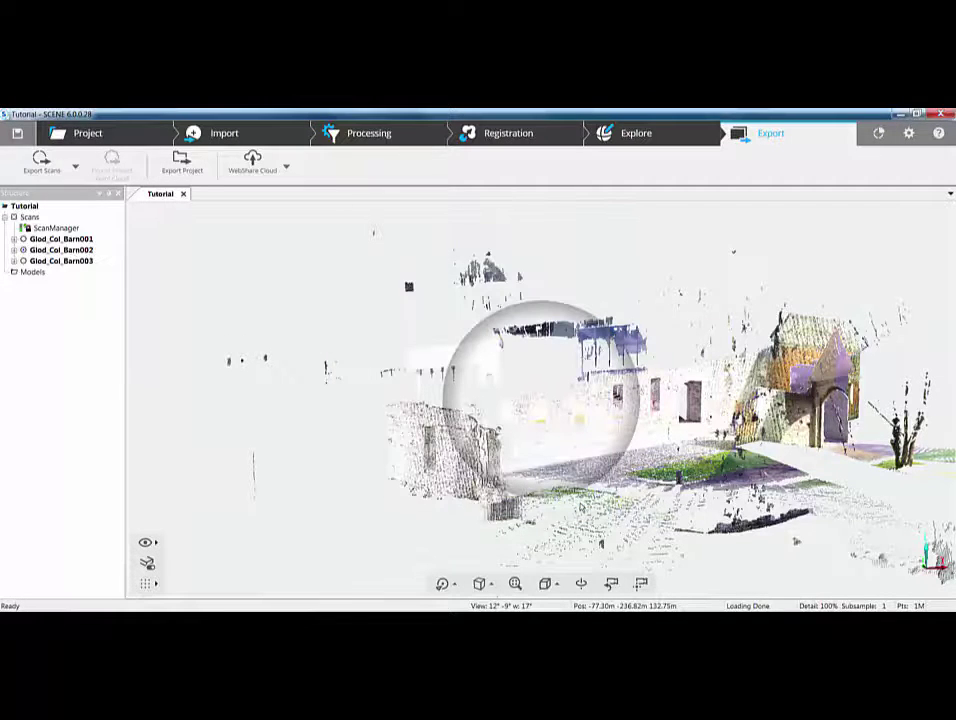
# Return to exploring and select the isolated cluster of points above the long building with a polygon selection
pyautogui.click(640, 134)
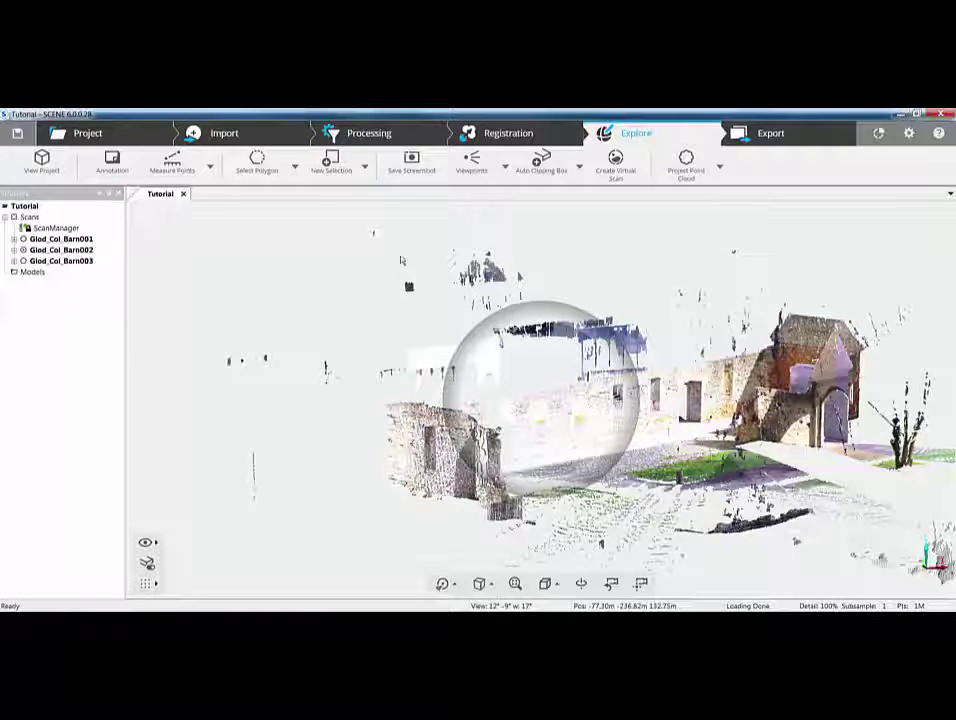
pyautogui.click(294, 167)
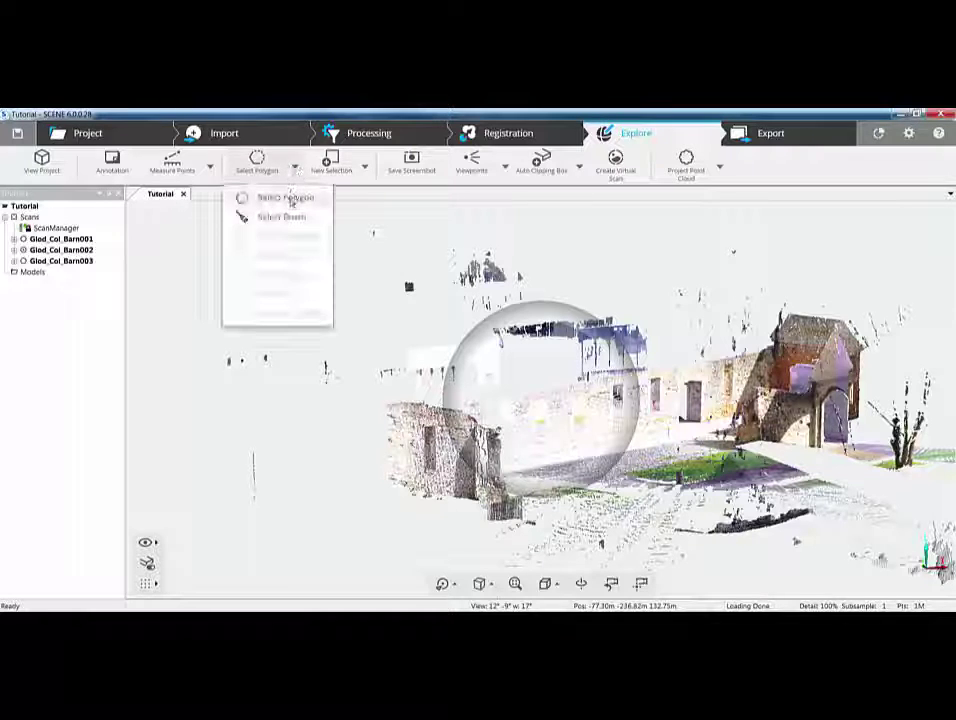
pyautogui.click(287, 198)
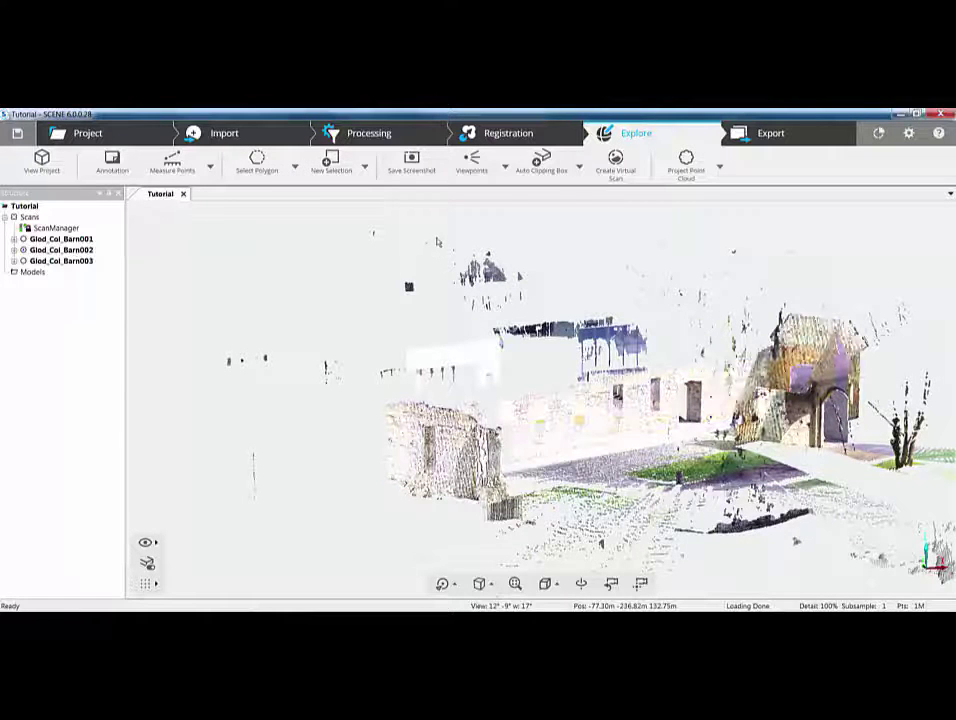
pyautogui.click(437, 258)
pyautogui.click(444, 308)
pyautogui.click(521, 309)
pyautogui.click(556, 264)
pyautogui.doubleClick(538, 232)
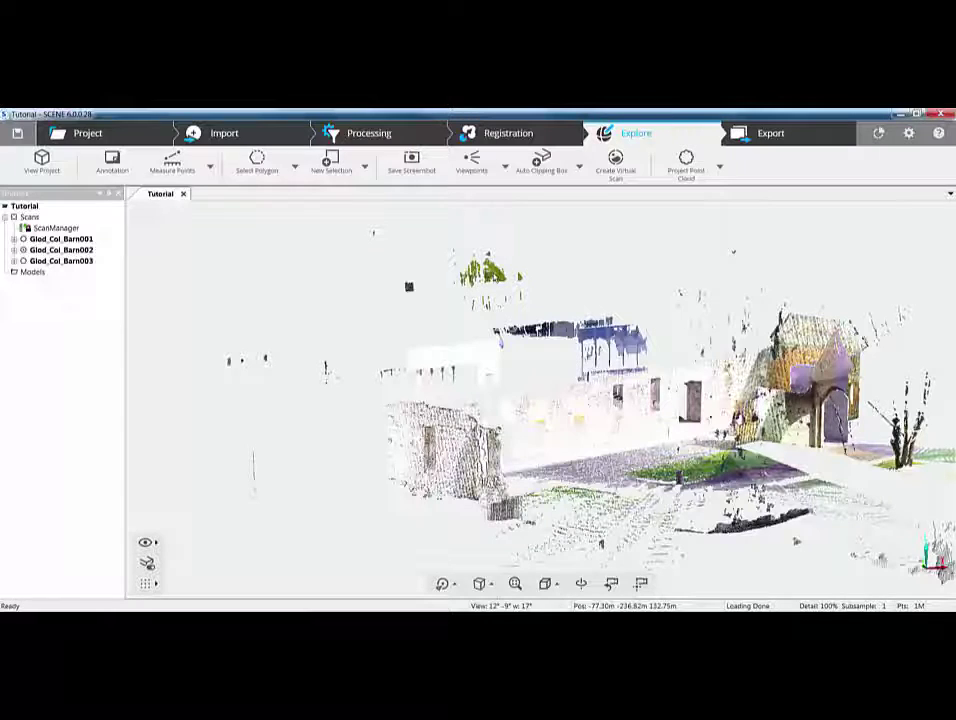
# Try inverting the point selection, and invert it again to return to the isolated cluster above the building
pyautogui.rightClick(498, 276)
pyautogui.moveTo(516, 283)
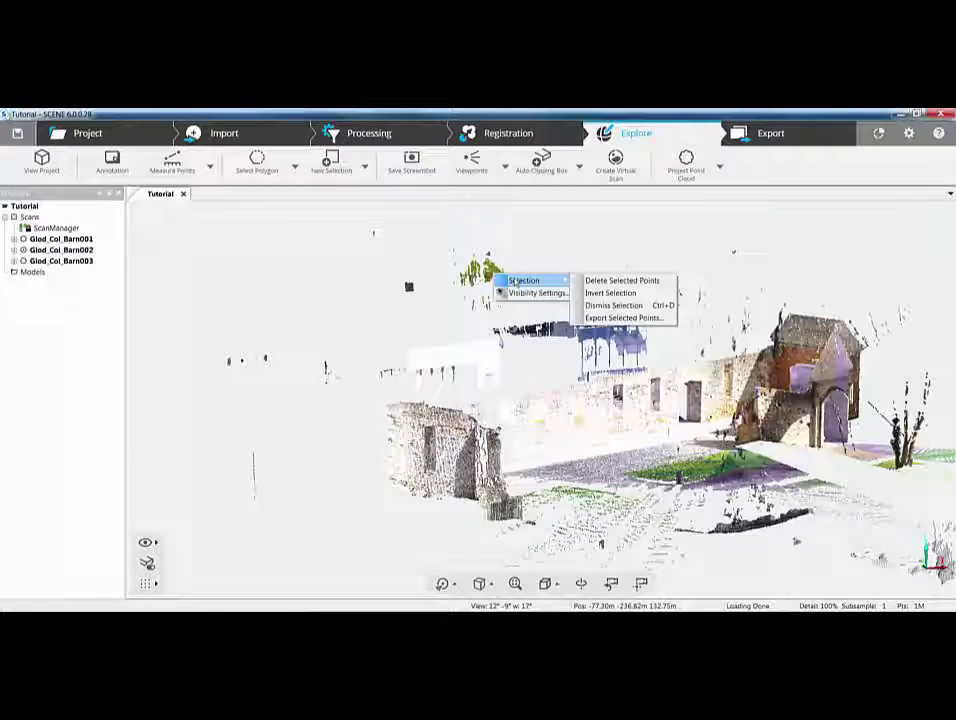
pyautogui.click(600, 293)
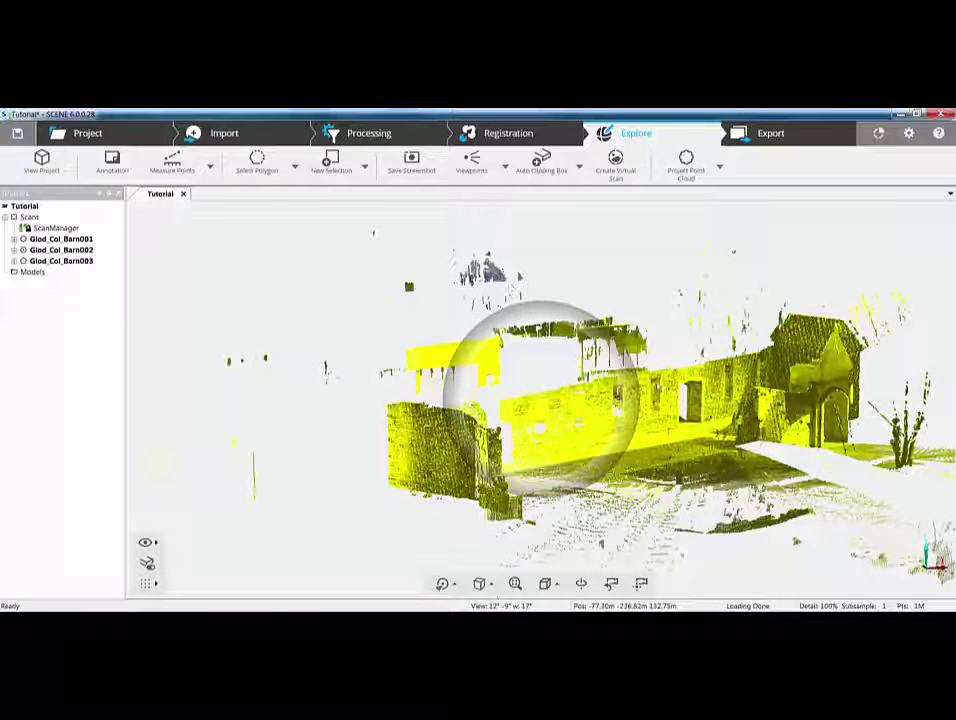
pyautogui.rightClick(658, 385)
pyautogui.moveTo(662, 389)
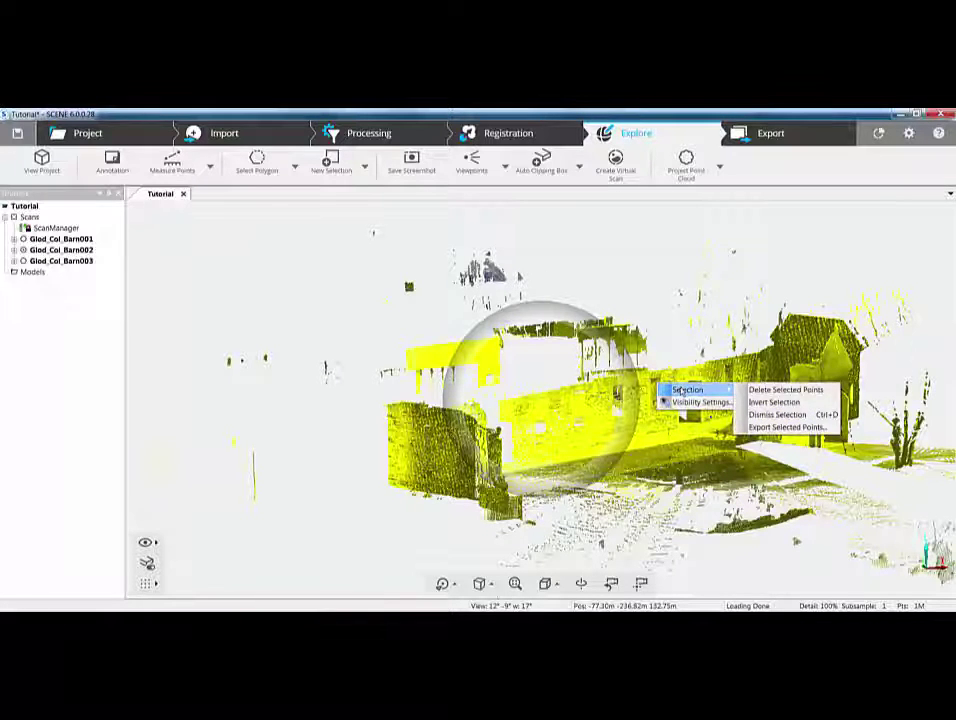
pyautogui.click(777, 414)
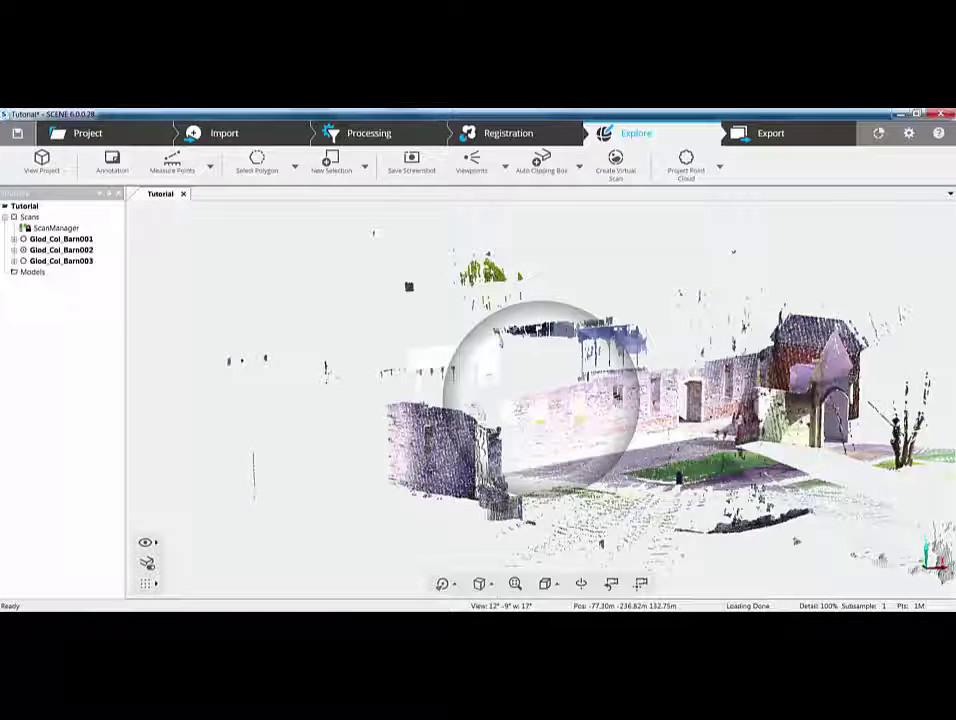
# Delete the selected cluster of points and save the project with the comment "deleted points"
pyautogui.rightClick(492, 269)
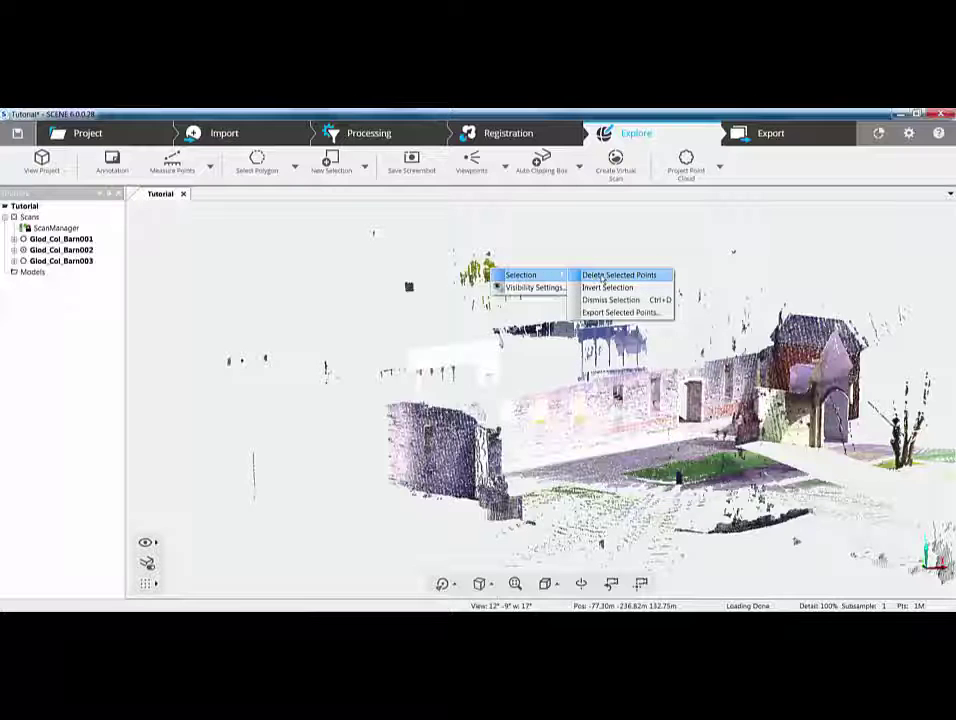
pyautogui.click(602, 277)
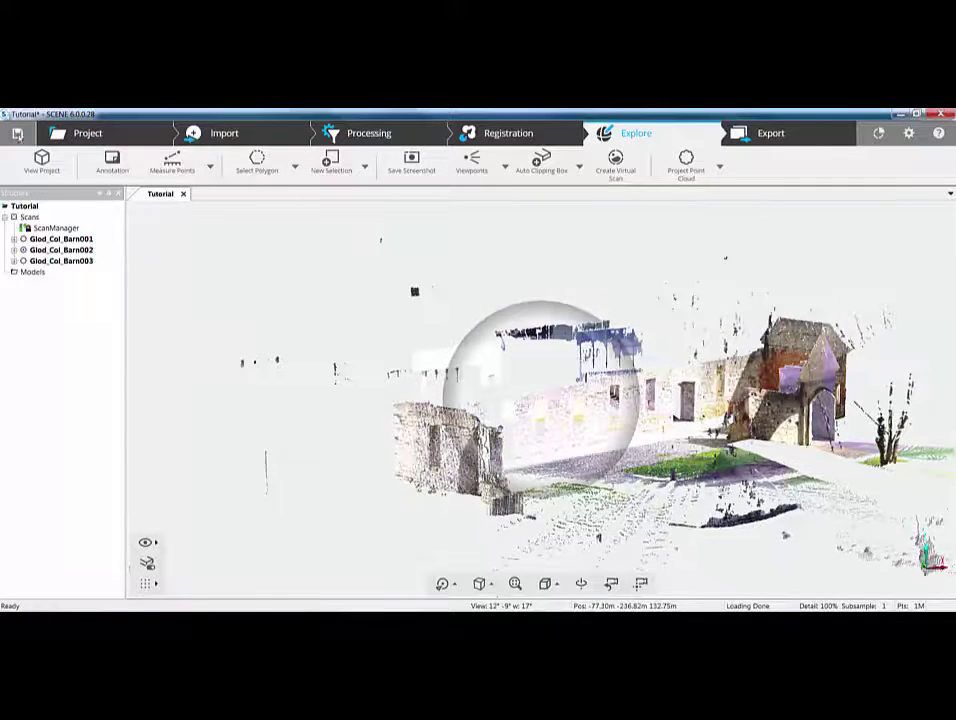
pyautogui.click(17, 134)
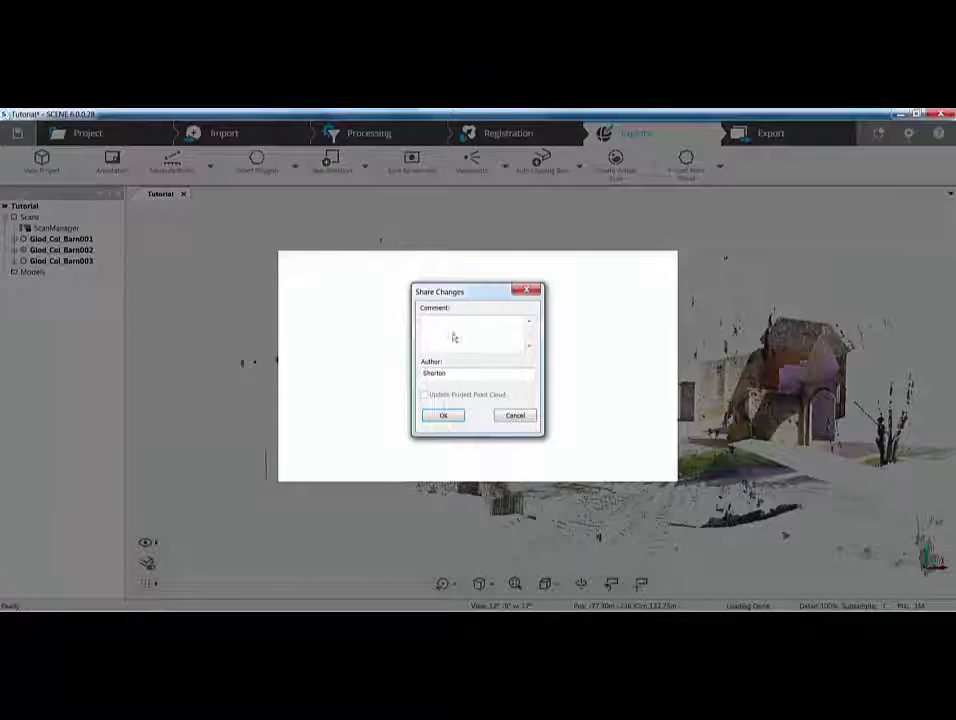
pyautogui.write('deleted po')
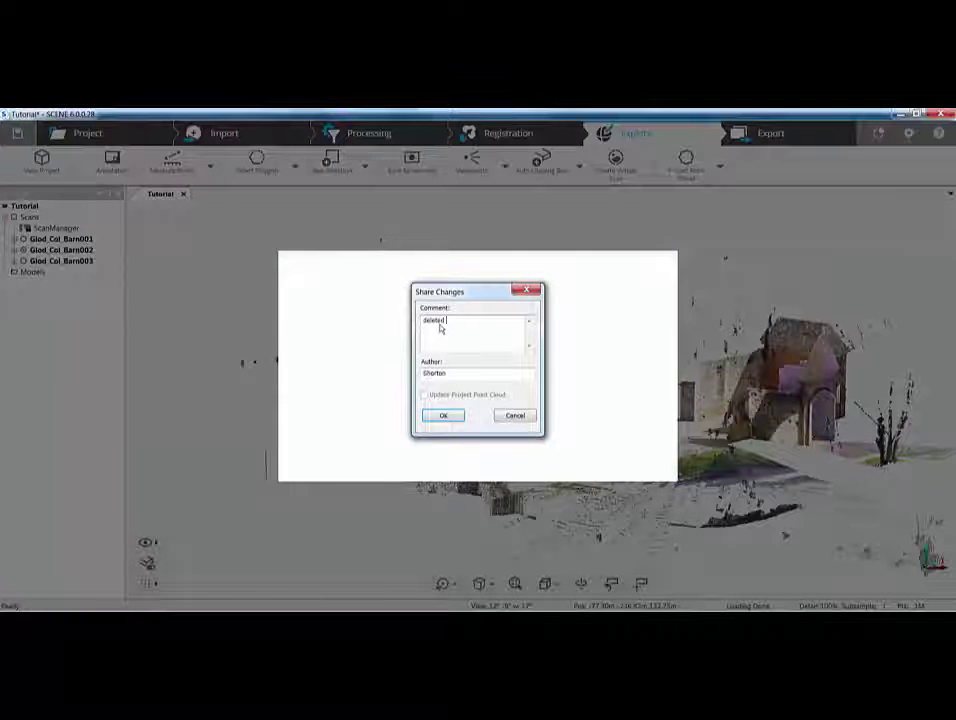
pyautogui.write('ints')
pyautogui.press('Return')
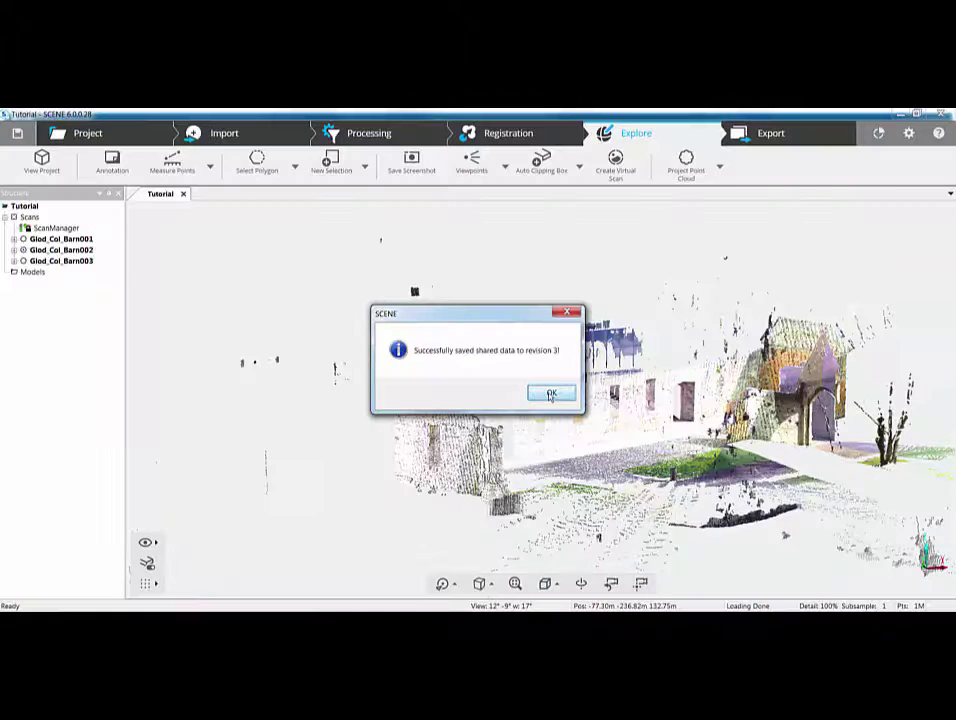
pyautogui.click(549, 395)
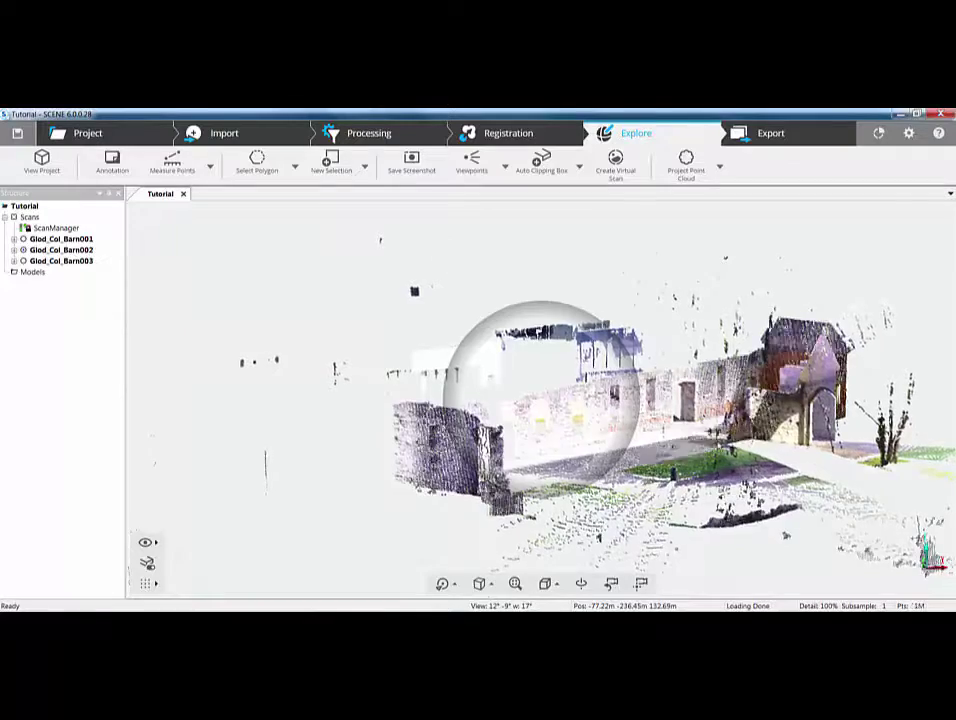
# Close the Tutorial project and create a new scan project named Tutorial2 in the same project folder
pyautogui.moveTo(540, 400); pyautogui.dragTo(425, 380)
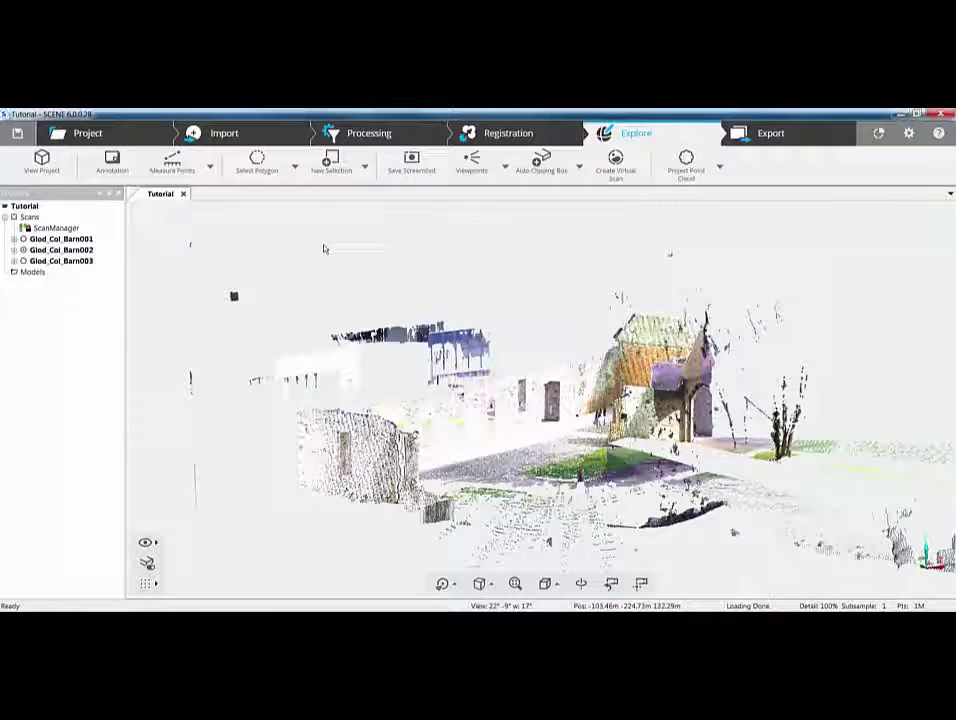
pyautogui.click(73, 134)
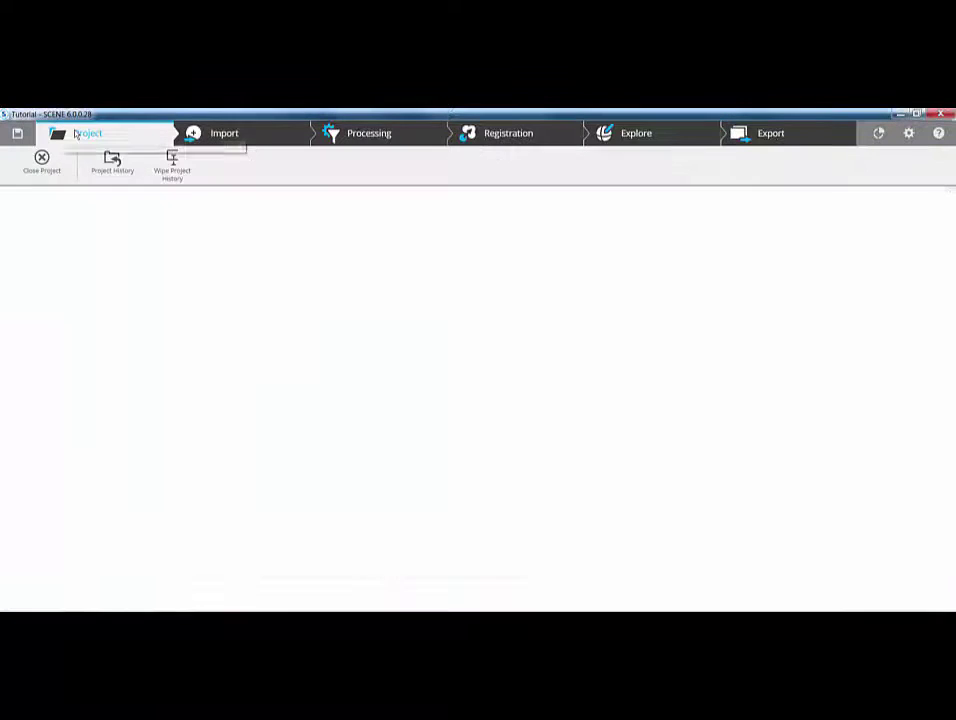
pyautogui.click(41, 160)
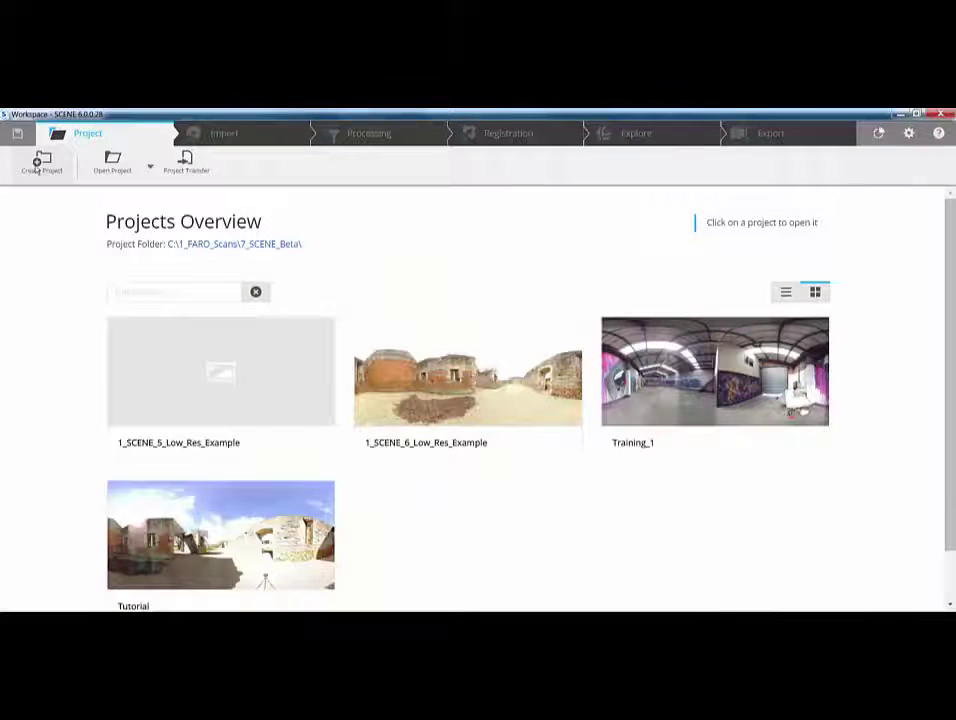
pyautogui.click(41, 160)
pyautogui.moveTo(452, 380); pyautogui.dragTo(329, 376)
pyautogui.write('Tutorial')
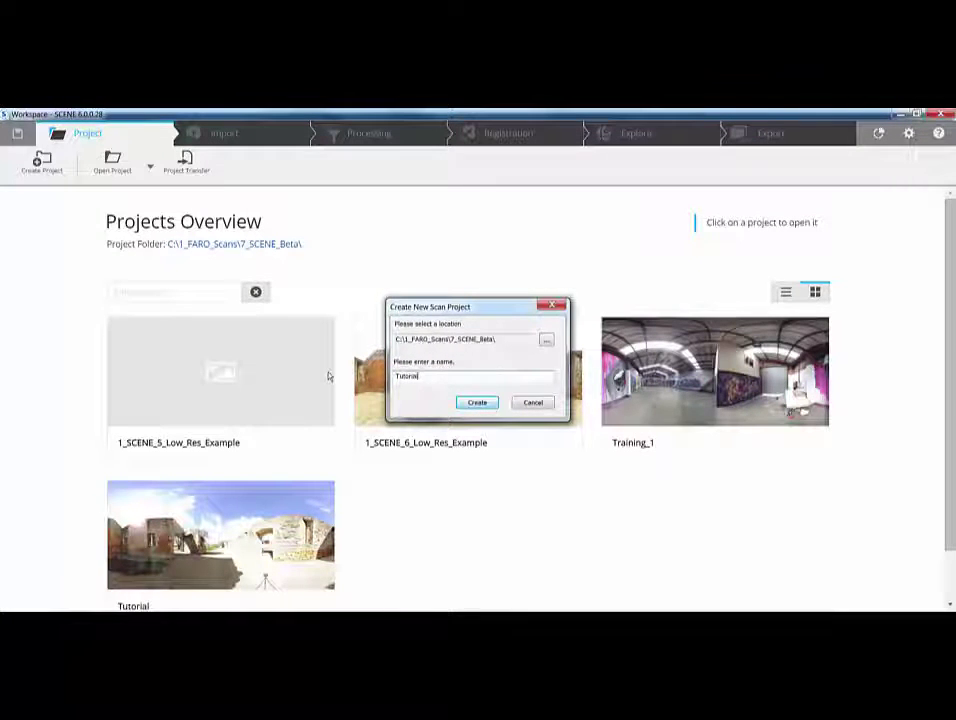
pyautogui.write('2')
pyautogui.press('Return')
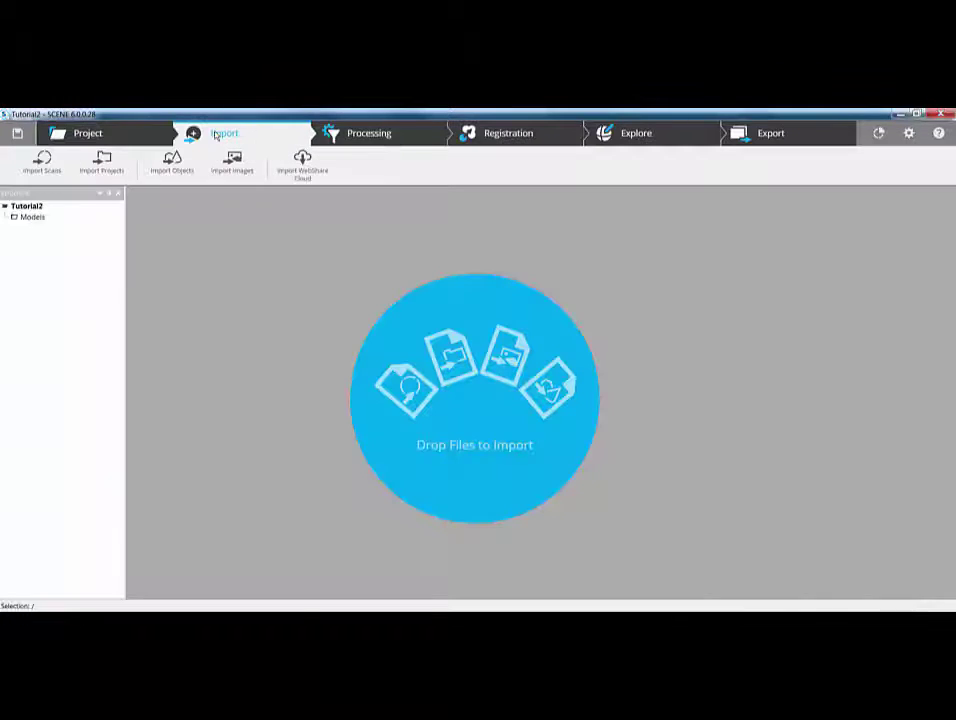
# Import the scans Office_Focus001, Office_Focus002 and Office_Focus003 and process the whole Scans folder
pyautogui.click(222, 133)
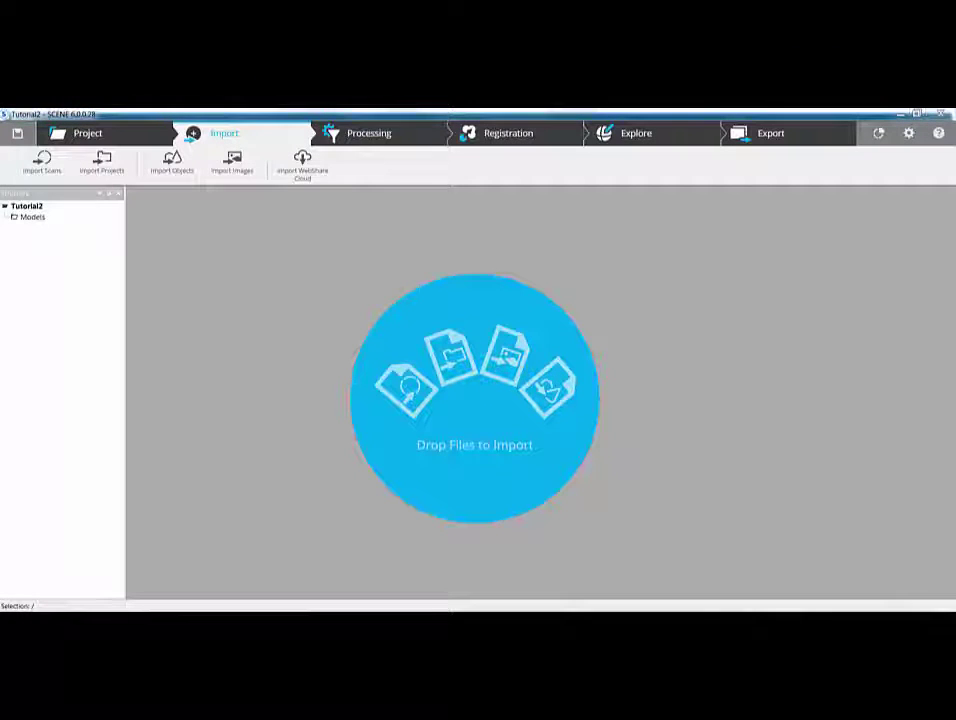
pyautogui.moveTo(200, 238); pyautogui.dragTo(420, 385)
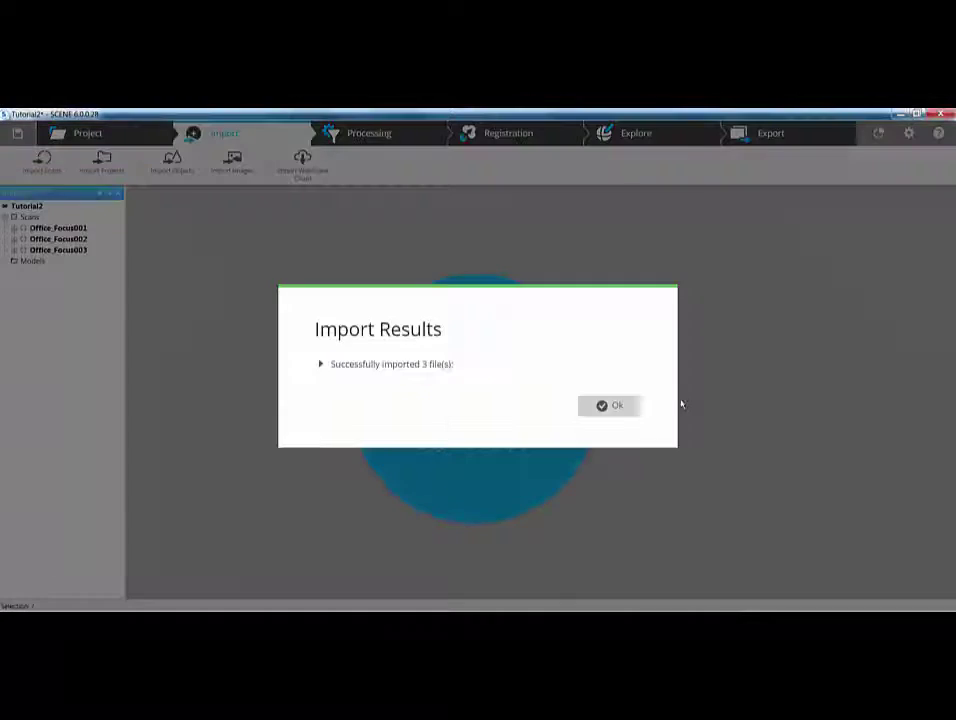
pyautogui.click(628, 407)
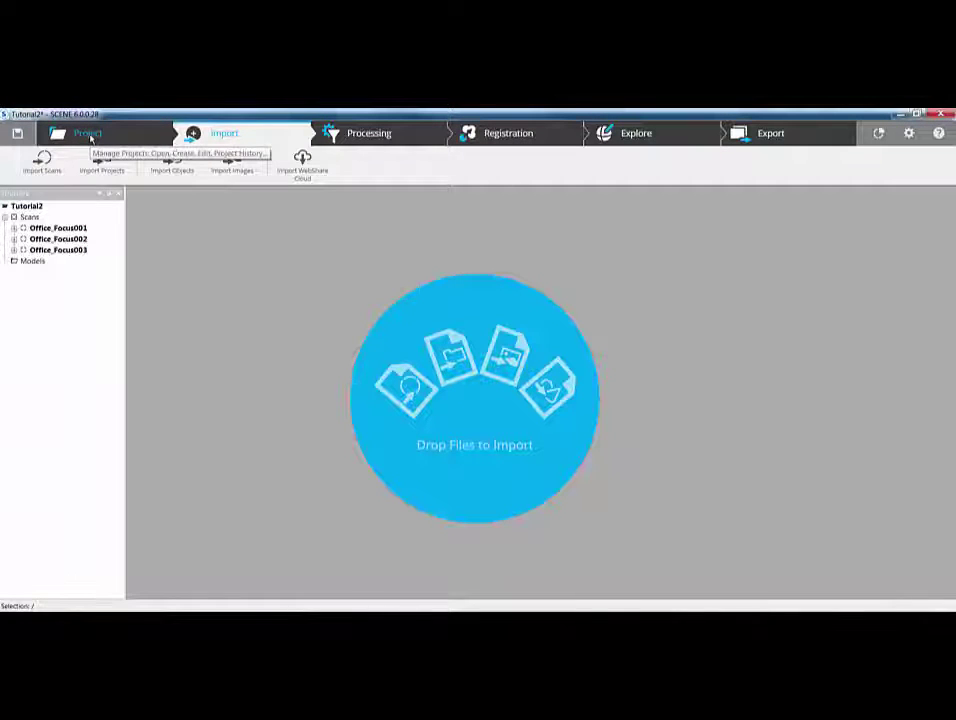
pyautogui.rightClick(29, 217)
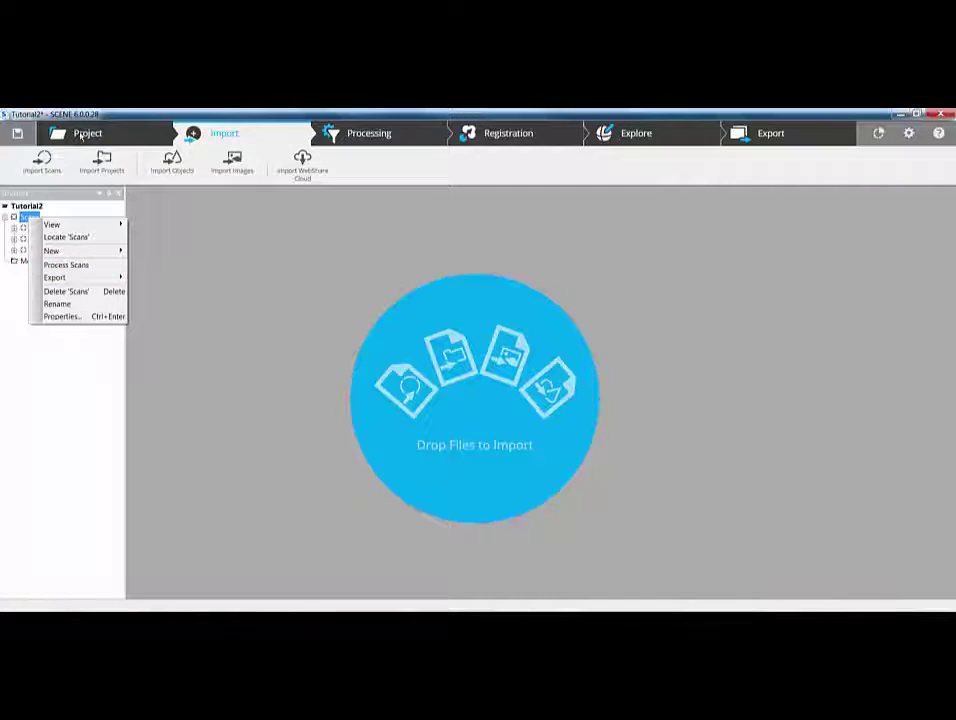
pyautogui.click(68, 265)
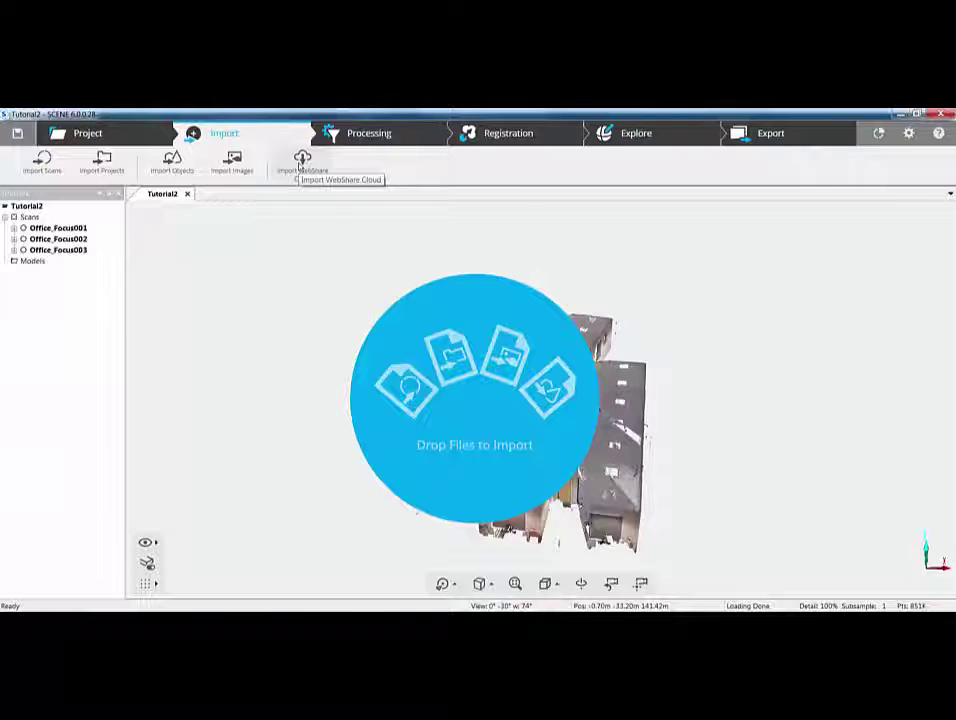
# Check the Tutorial2 project overview and start a manual registration of the Scans cluster
pyautogui.click(88, 134)
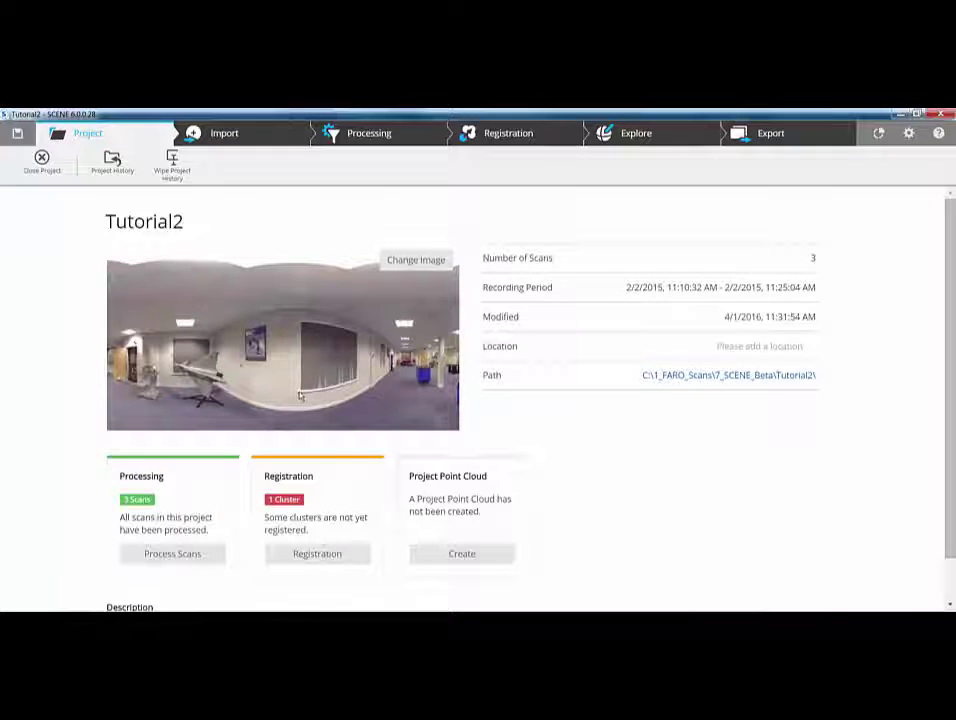
pyautogui.click(501, 140)
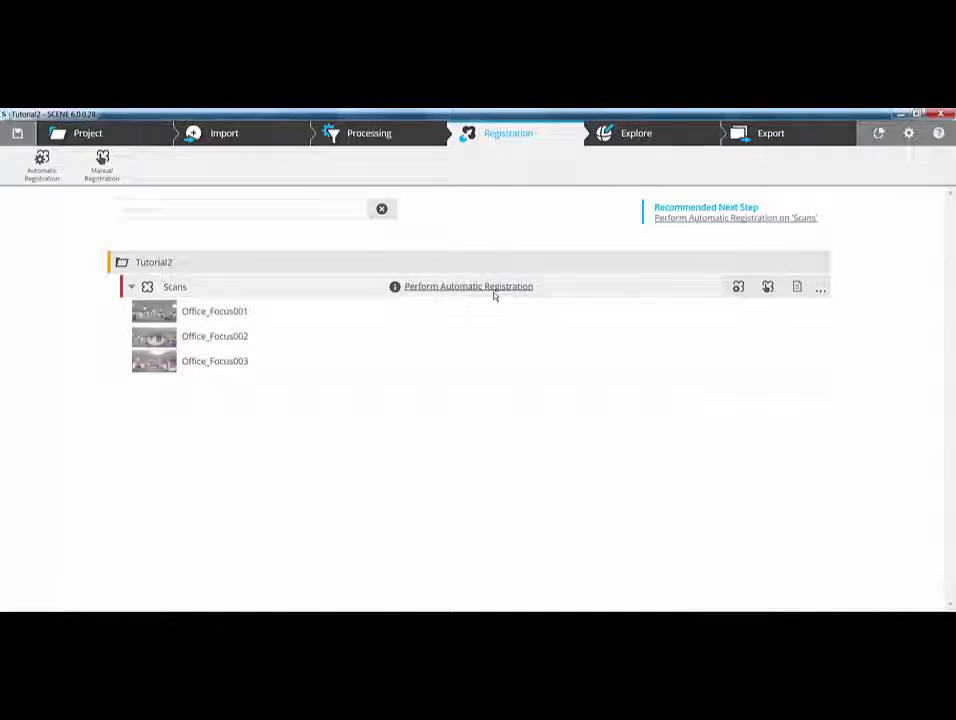
pyautogui.click(767, 288)
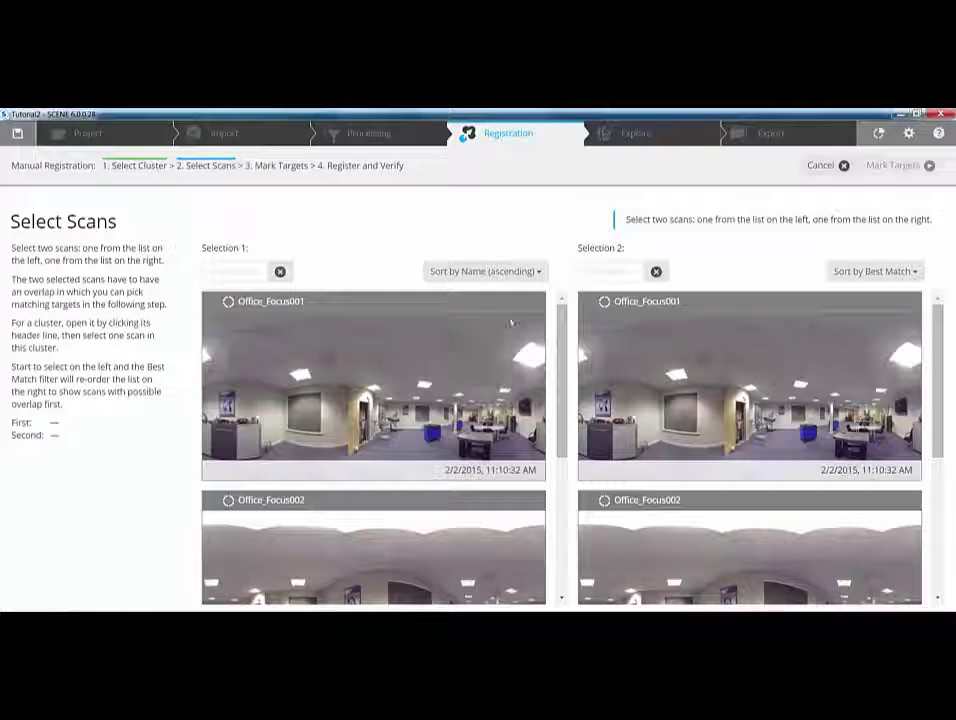
# Examine the sorting options and filter fields of both scan selection lists
pyautogui.click(536, 272)
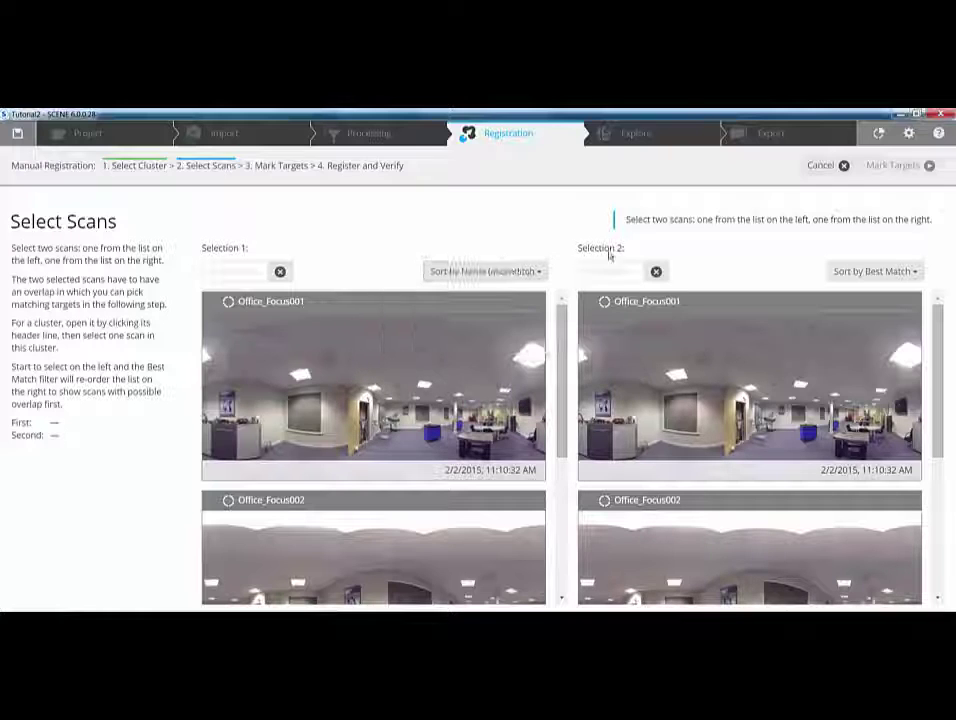
pyautogui.click(916, 272)
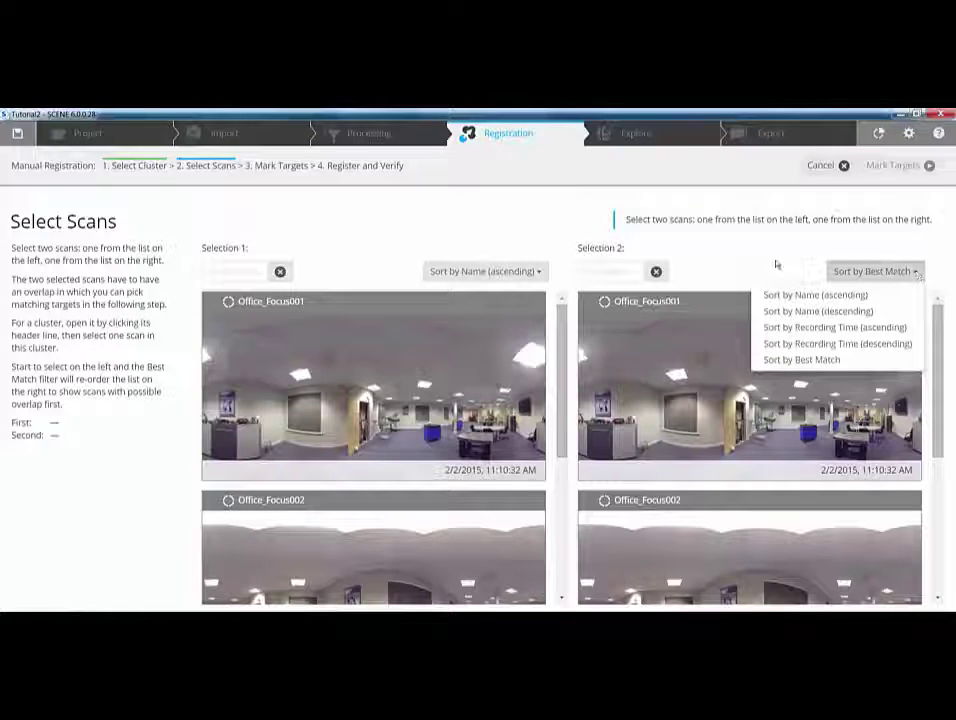
pyautogui.click(592, 277)
pyautogui.click(216, 274)
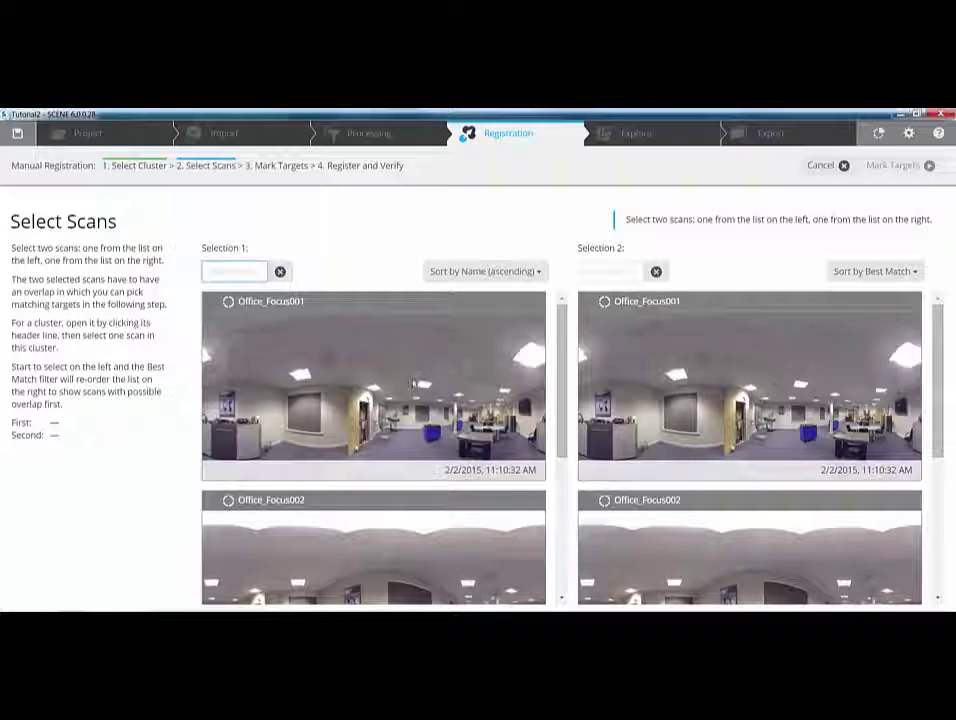
# Choose Office_Focus001 as the first scan and Office_Focus002 as the second, and proceed to marking targets
pyautogui.click(412, 383)
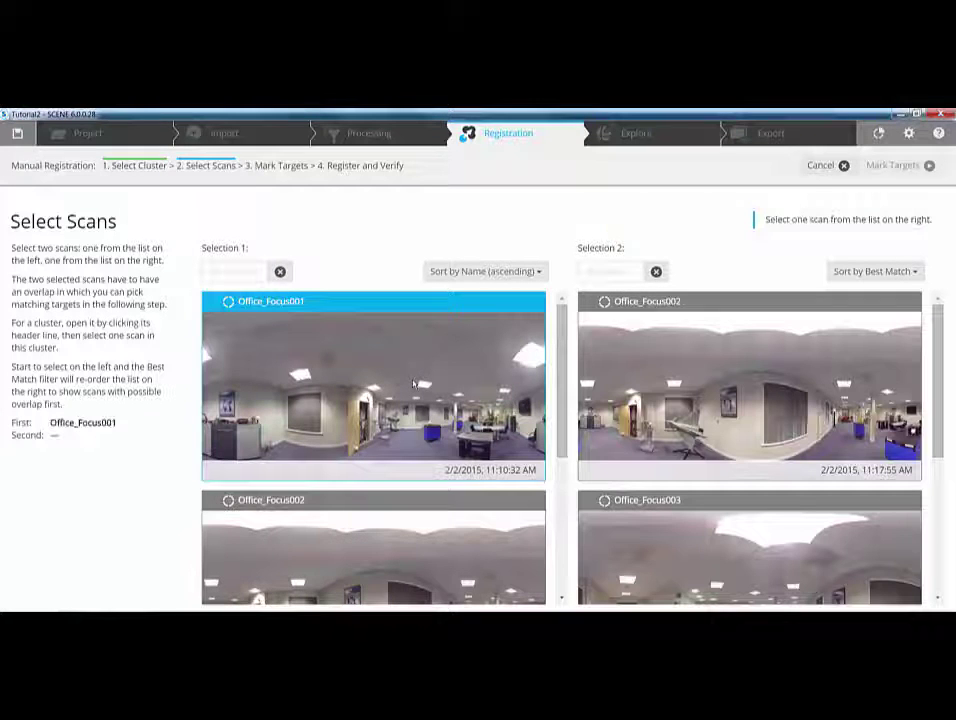
pyautogui.click(728, 356)
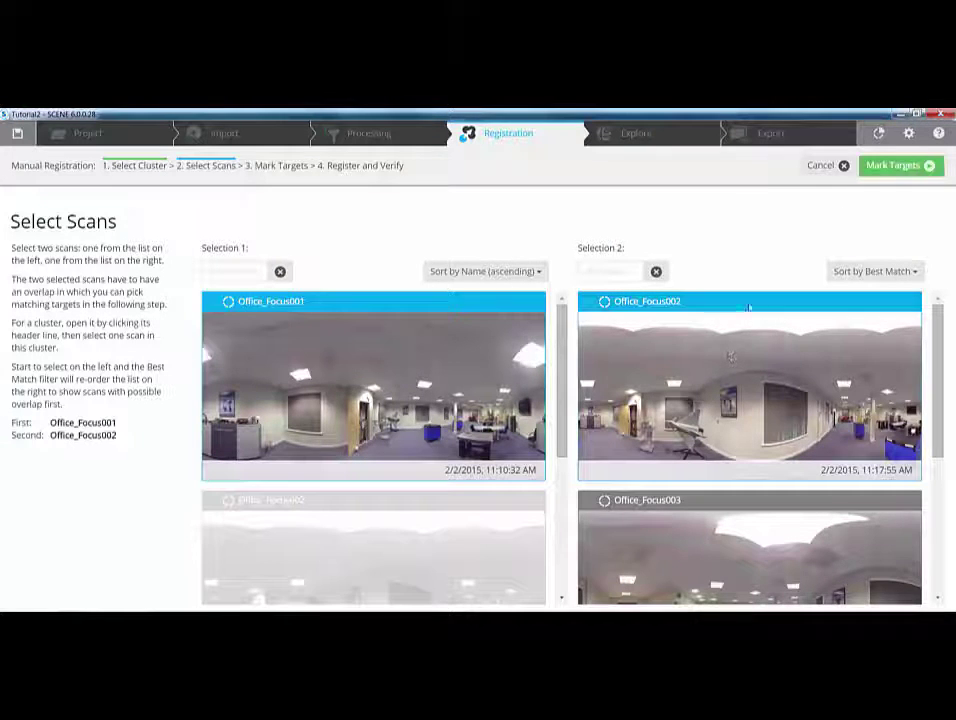
pyautogui.click(890, 167)
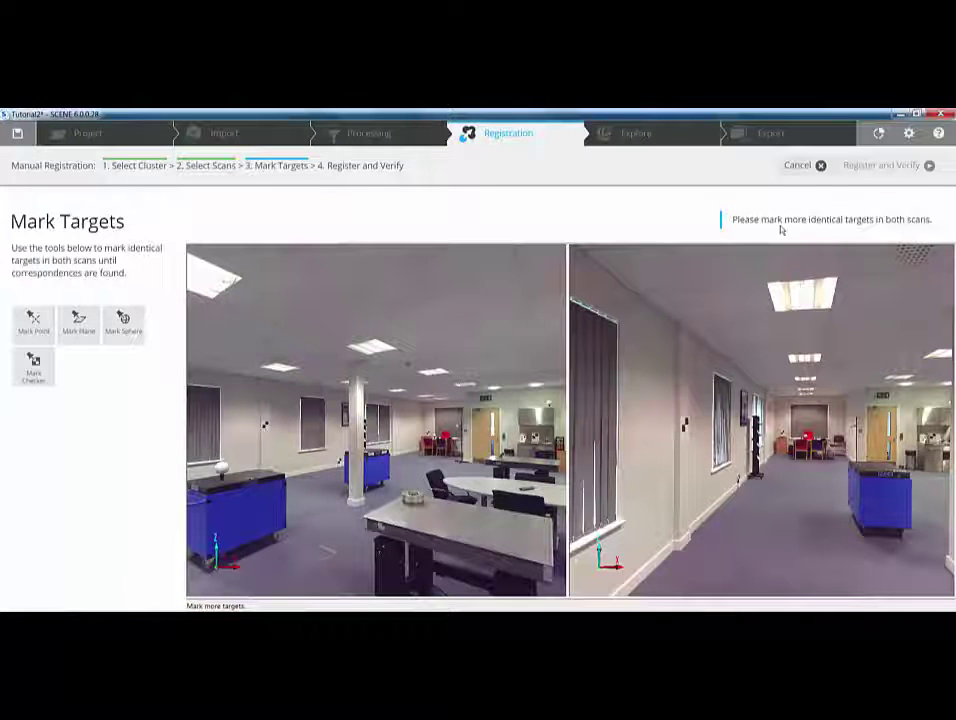
# Mark the reference spheres in the Office_Focus001 scan, including those beside the open door and on the grey cabinet
pyautogui.moveTo(320, 432); pyautogui.dragTo(460, 432)
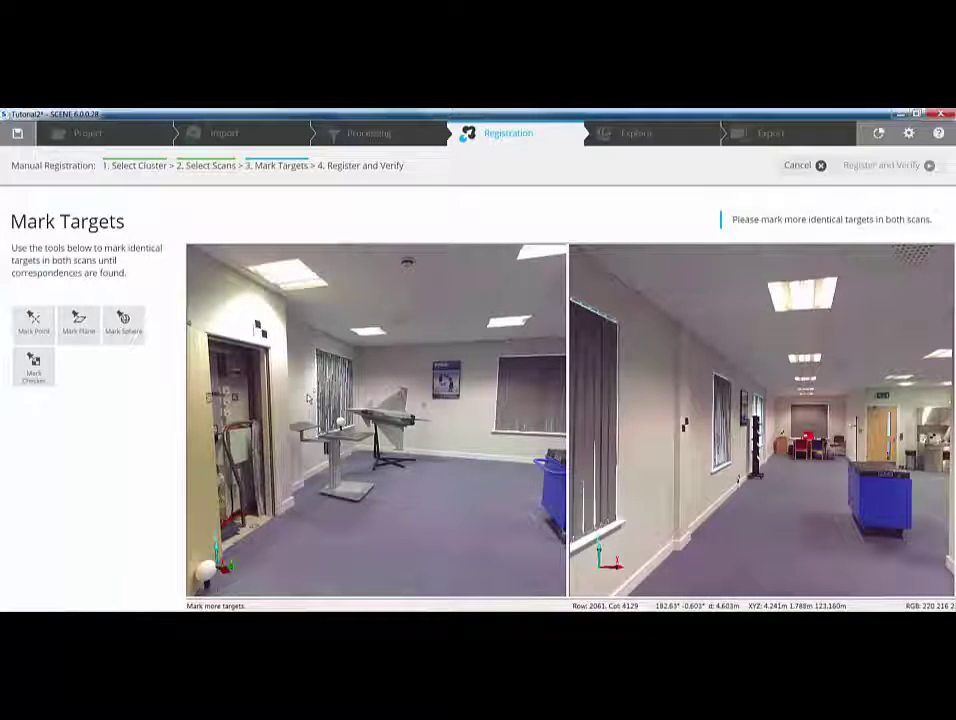
pyautogui.moveTo(309, 400); pyautogui.dragTo(267, 363)
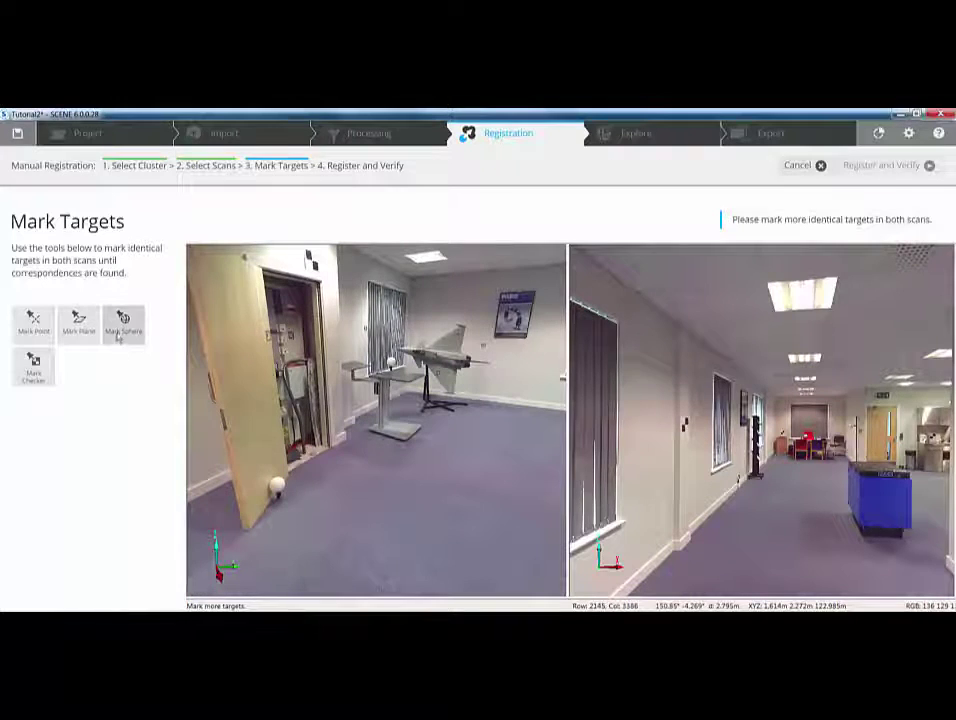
pyautogui.click(276, 487)
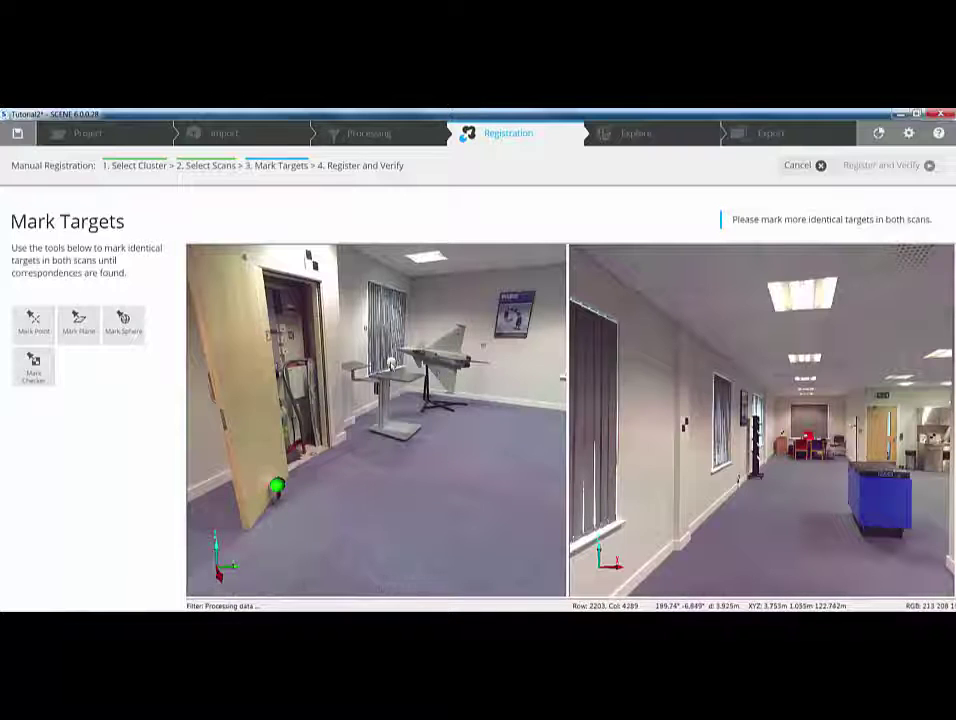
pyautogui.moveTo(460, 385); pyautogui.dragTo(242, 398)
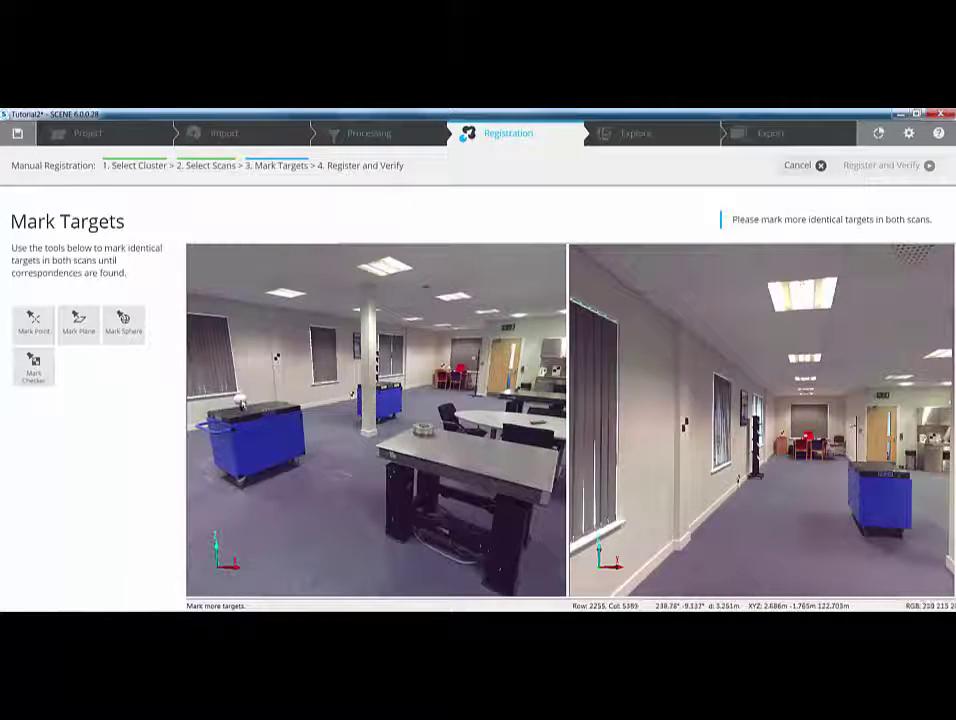
pyautogui.moveTo(423, 399); pyautogui.dragTo(461, 557)
pyautogui.click(366, 397)
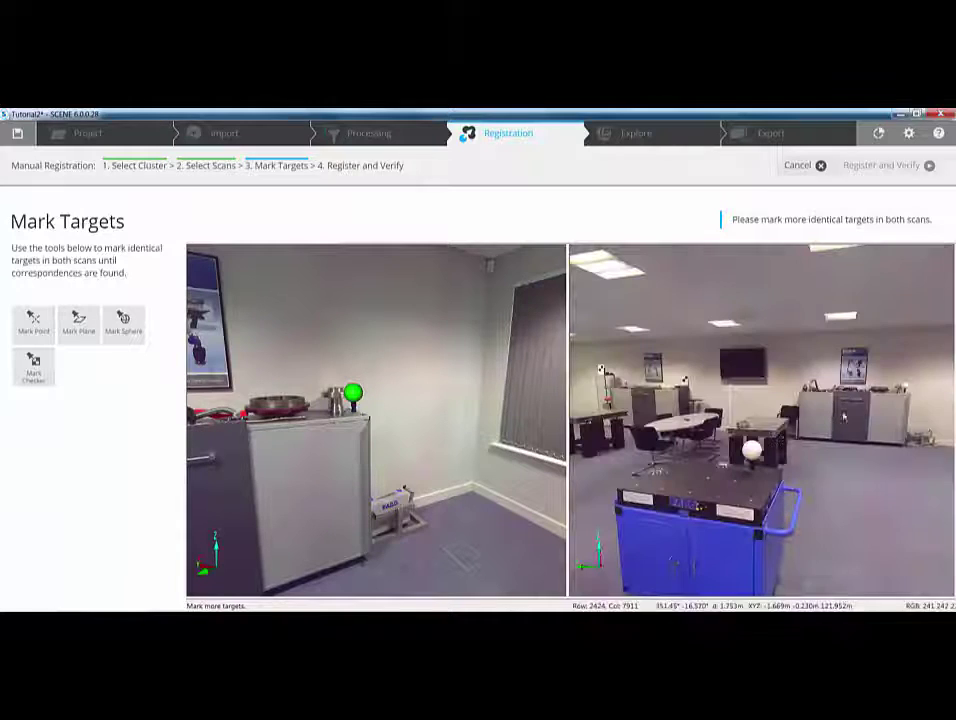
# Mark the matching spheres in the Office_Focus002 scan: on the blue cabinet, beside the open door and on the lectern-like stand
pyautogui.click(751, 451)
pyautogui.moveTo(751, 451); pyautogui.dragTo(843, 415)
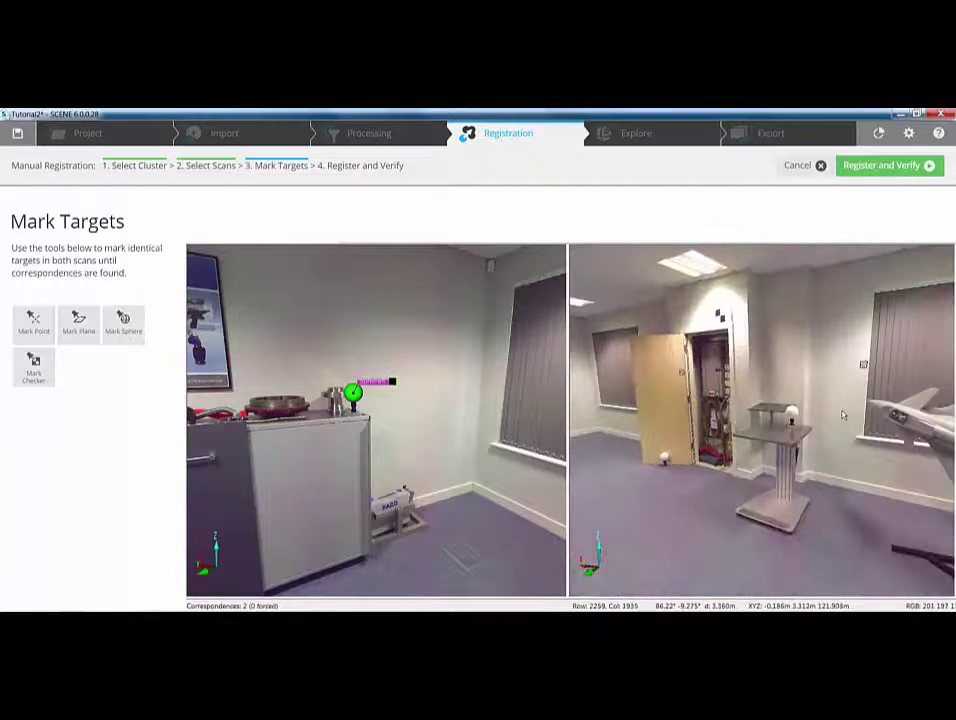
pyautogui.click(665, 458)
pyautogui.click(792, 414)
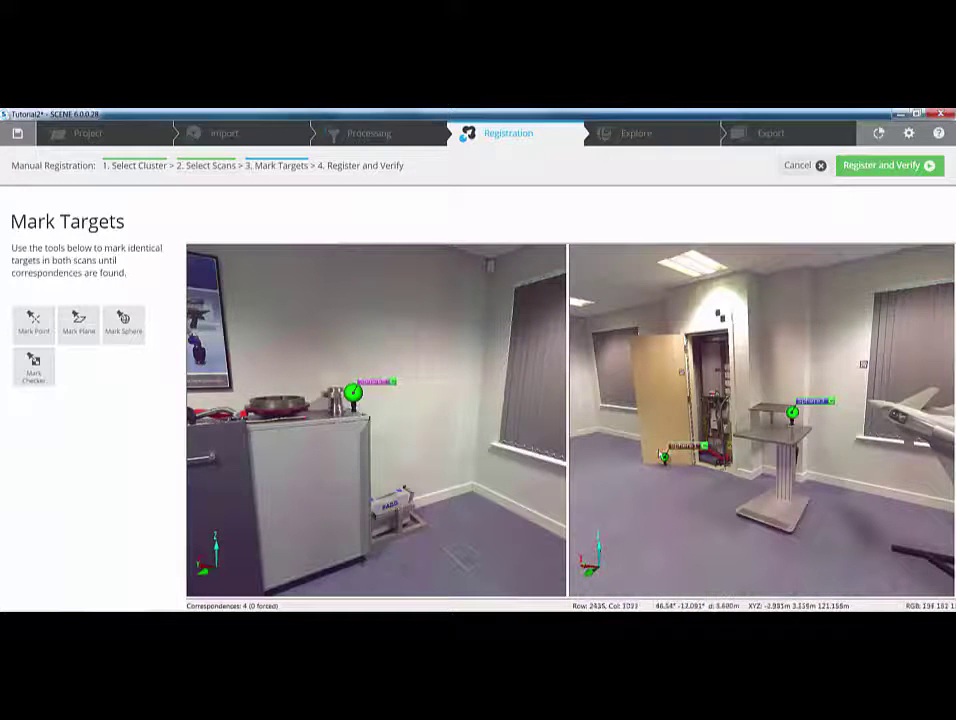
pyautogui.moveTo(603, 410); pyautogui.dragTo(664, 404)
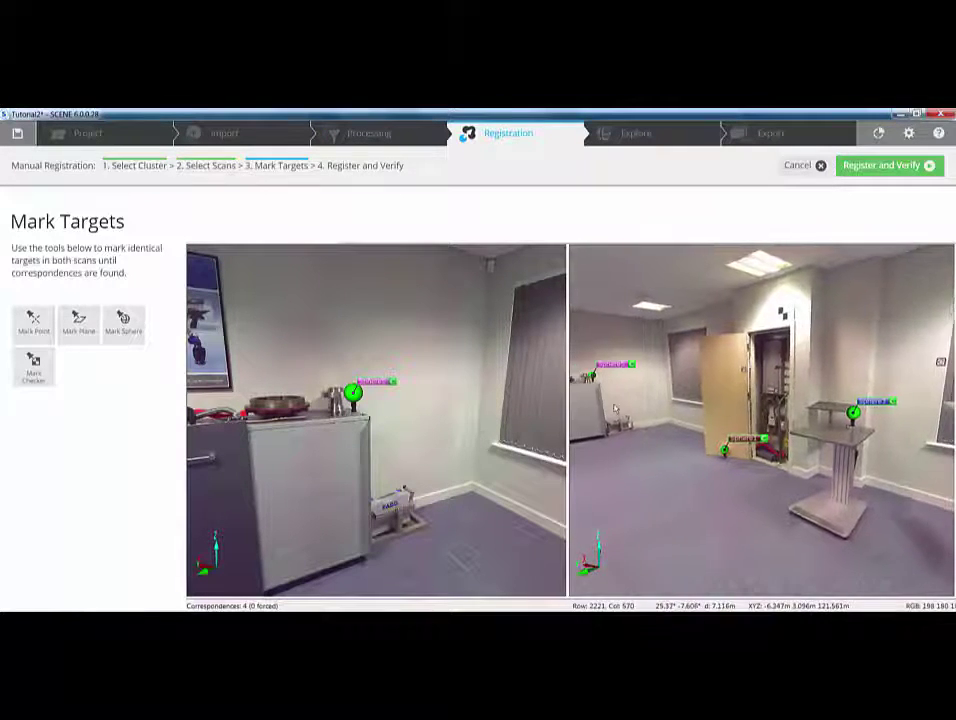
# Register the first scan pair, check the alignment in unique colors, and accept the result to continue with the next pair
pyautogui.click(870, 166)
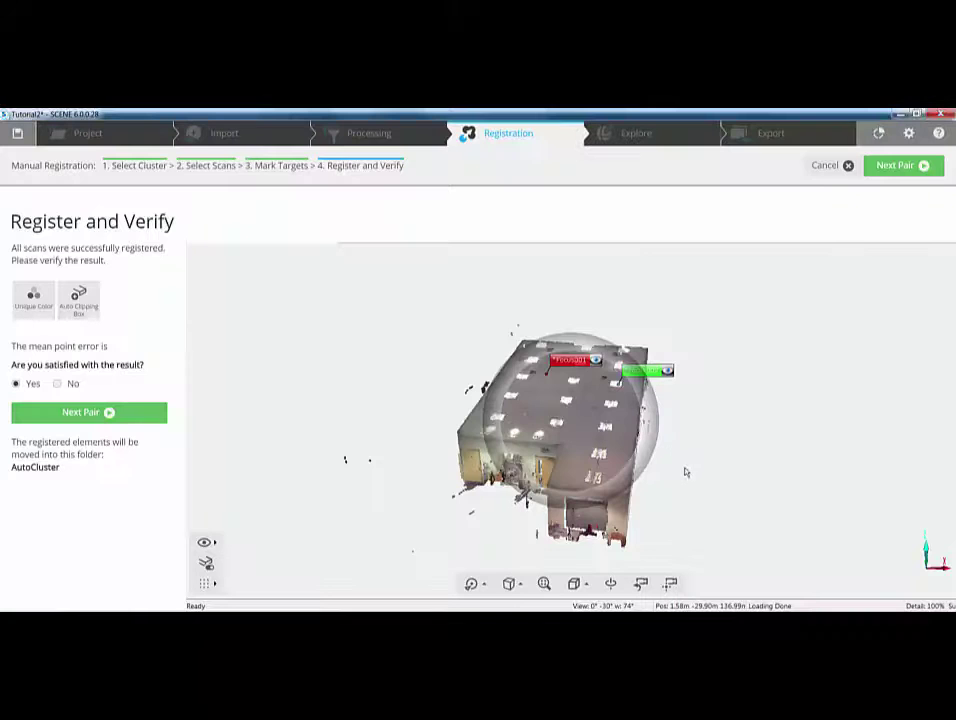
pyautogui.moveTo(686, 472); pyautogui.dragTo(623, 483)
pyautogui.click(34, 300)
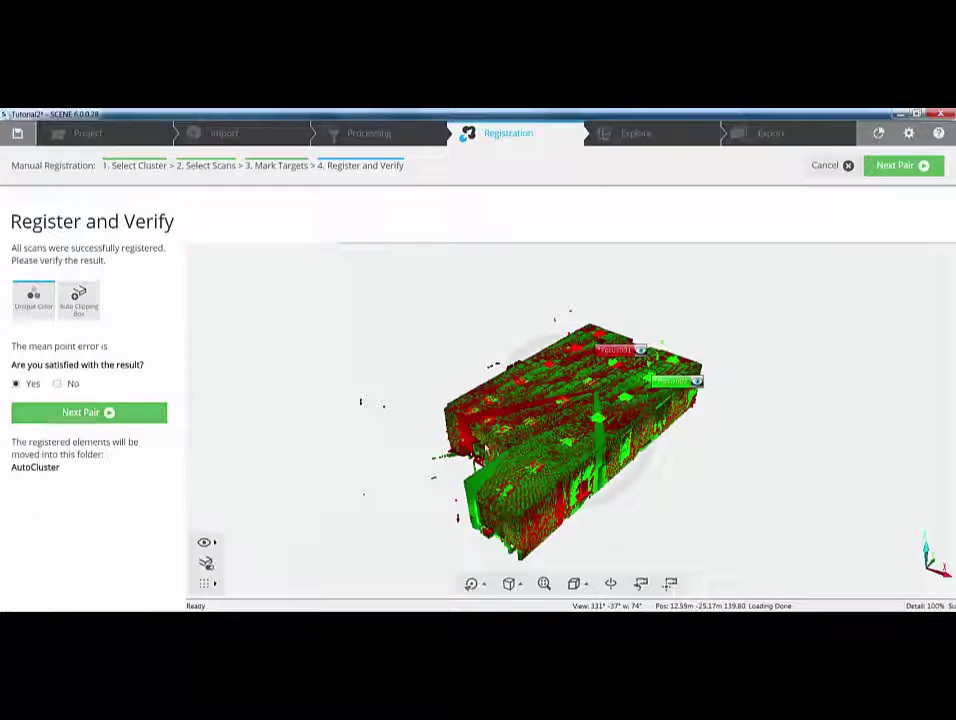
pyautogui.click(80, 415)
pyautogui.click(90, 414)
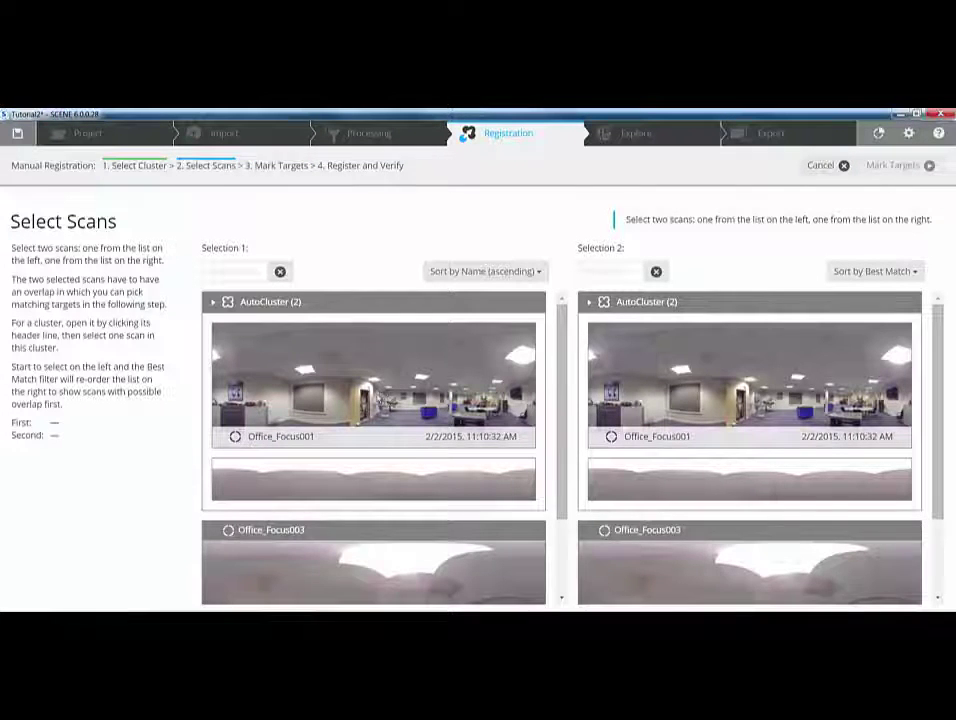
# Choose Office_Focus001 in AutoCluster as the first scan and Office_Focus003 as the second, and proceed to marking targets
pyautogui.click(285, 300)
pyautogui.click(720, 385)
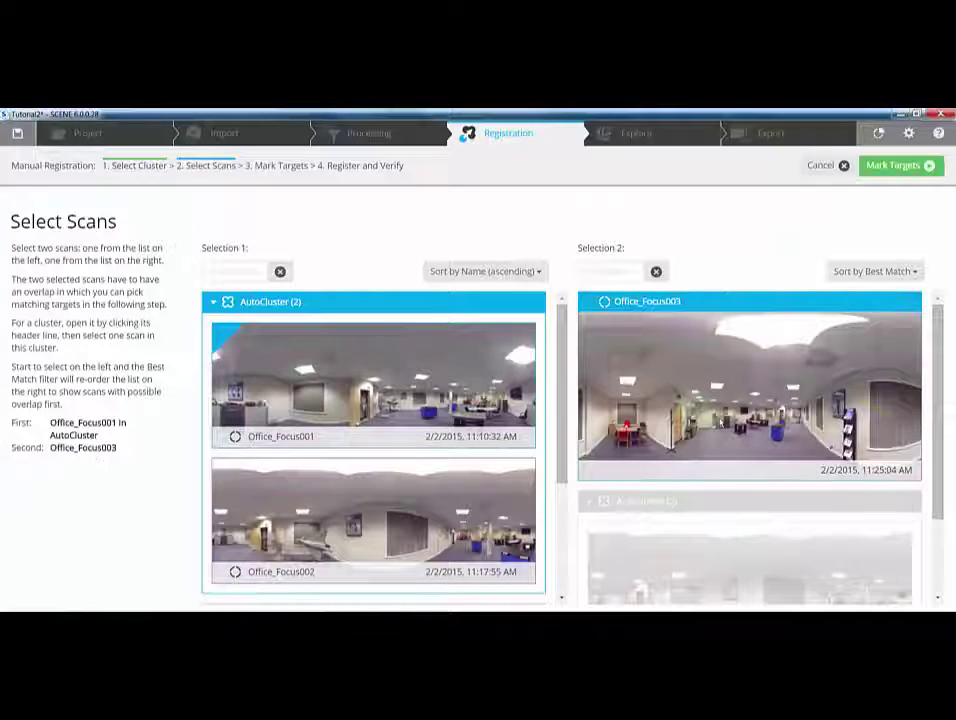
pyautogui.click(893, 166)
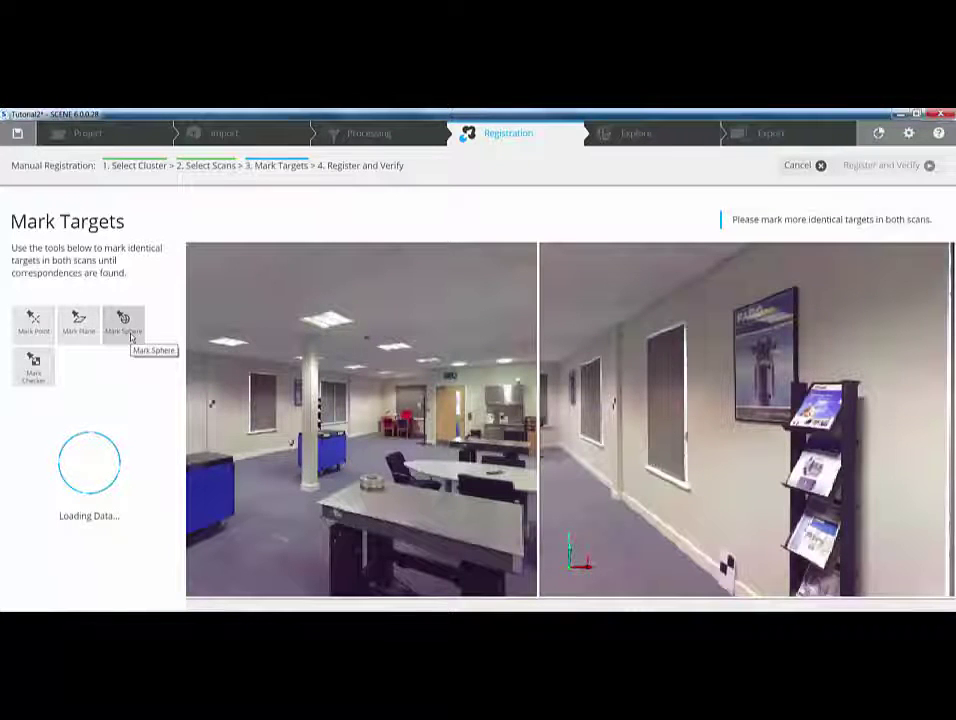
# Mark the matching spheres in the Office_Focus003 scan: above the blue cabinet, beside the open door and on the stand
pyautogui.moveTo(582, 384); pyautogui.dragTo(725, 380)
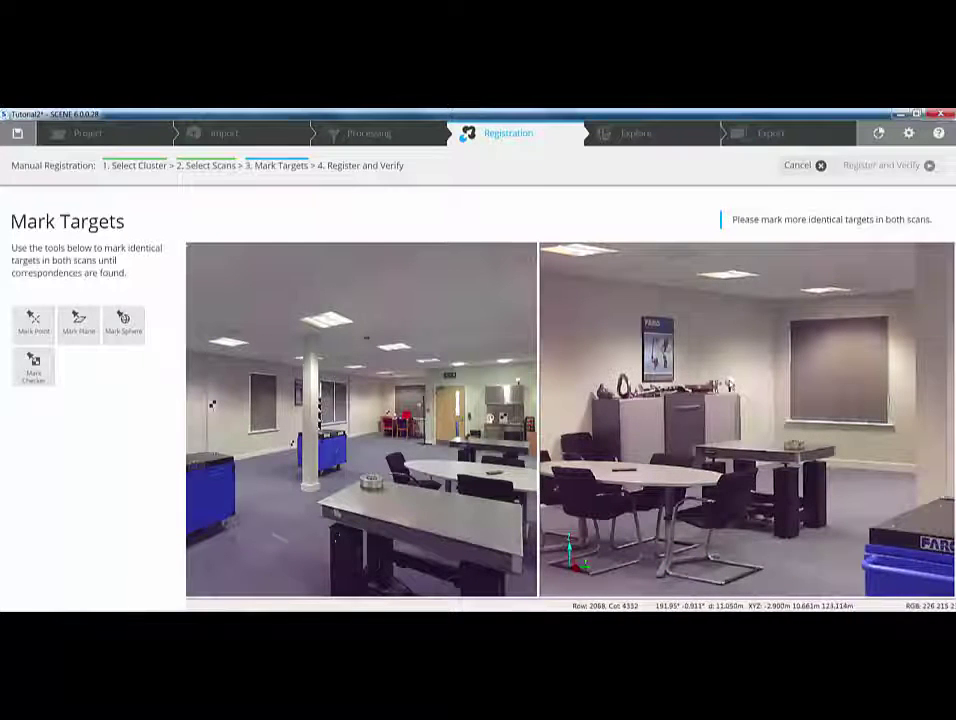
pyautogui.moveTo(879, 422); pyautogui.dragTo(832, 422)
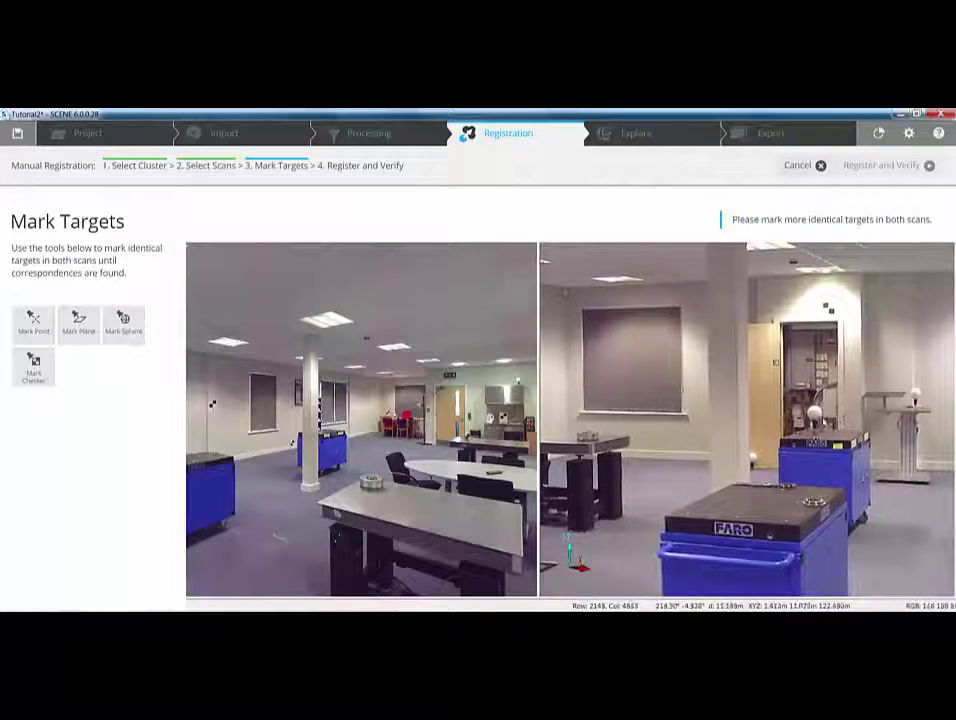
pyautogui.click(815, 411)
pyautogui.click(753, 458)
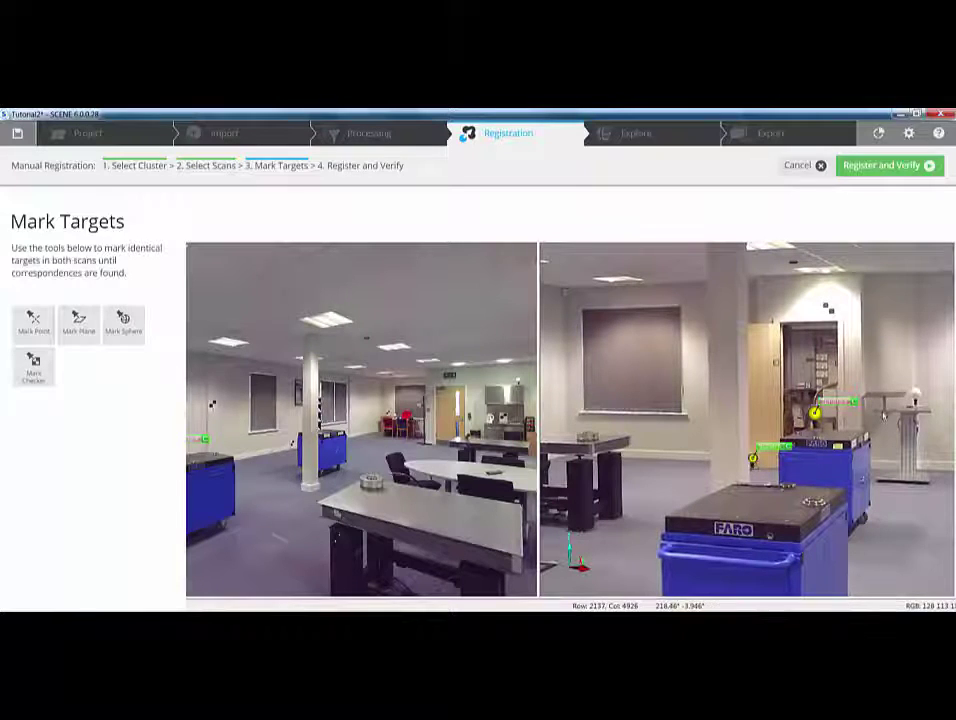
pyautogui.click(916, 399)
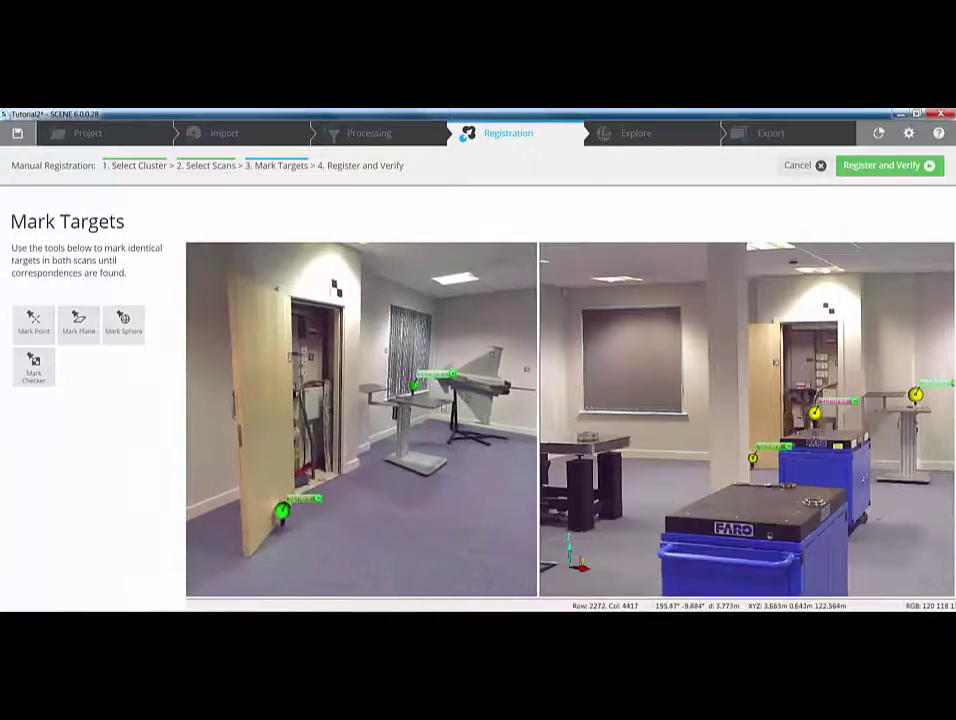
# Register Office_Focus003 with AutoCluster, and accept the result to start the recommended optimization of the Scans cluster
pyautogui.click(874, 166)
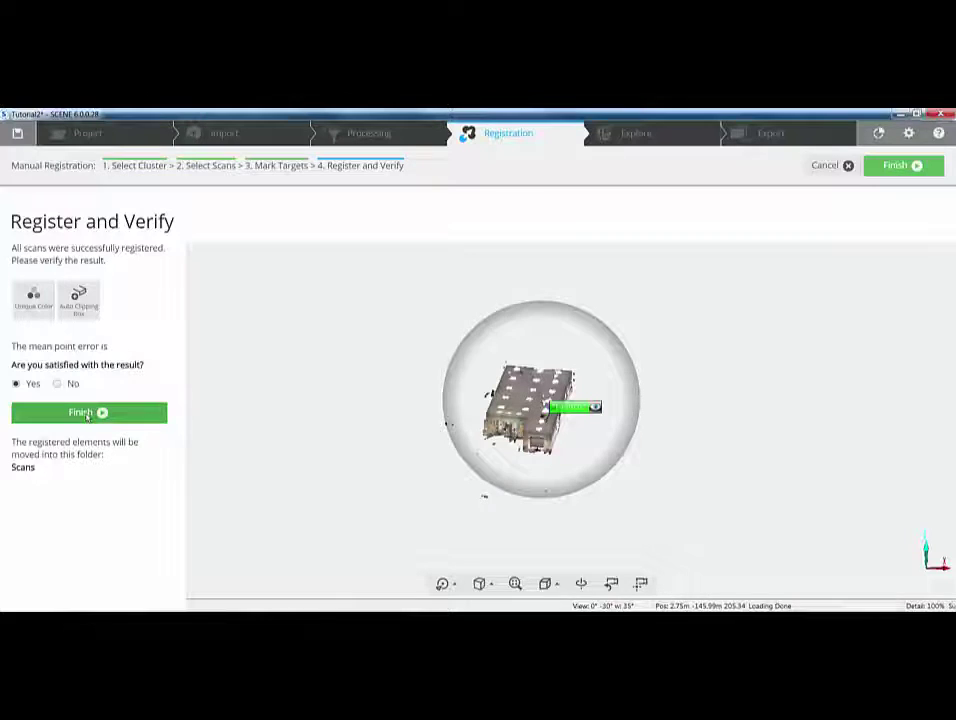
pyautogui.click(87, 413)
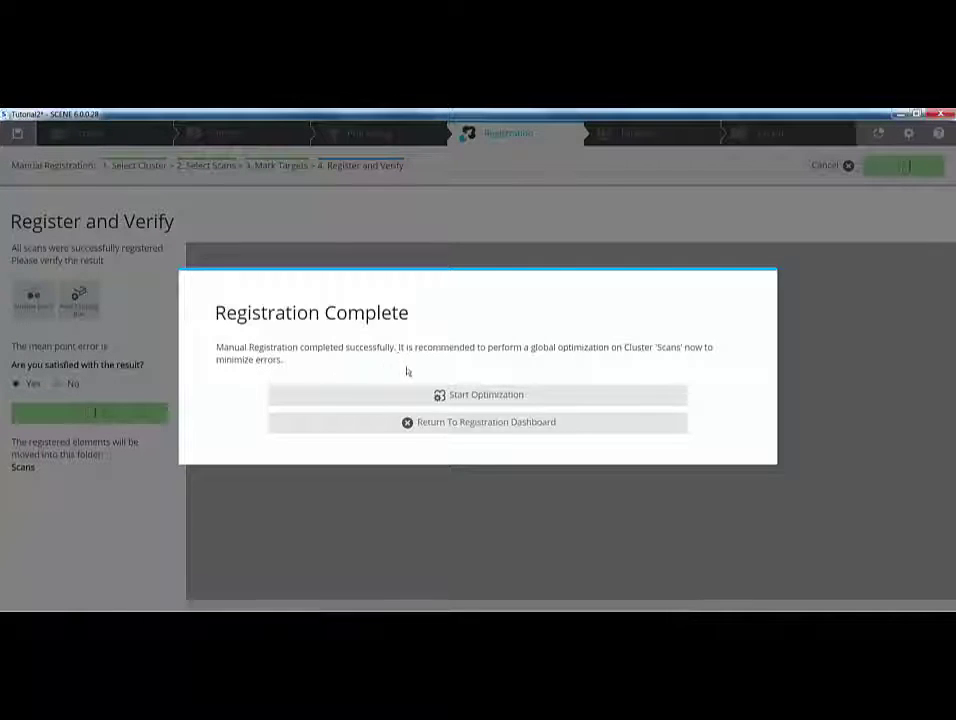
pyautogui.click(464, 396)
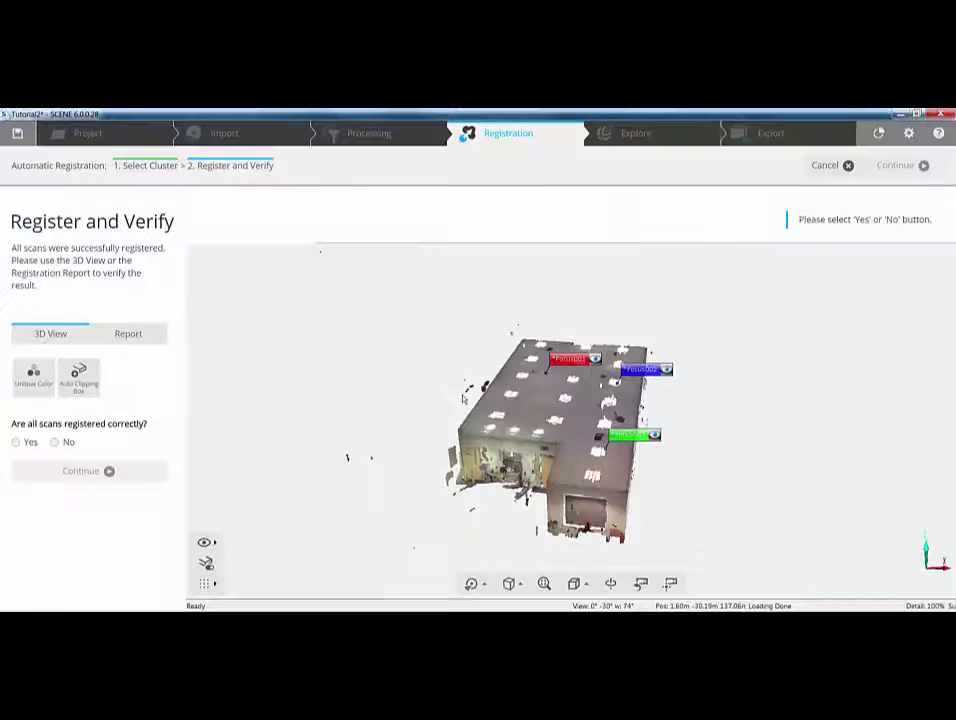
# Review the registration report for the Scans cluster, and confirm all scans as correctly registered to finish the registration
pyautogui.click(463, 399)
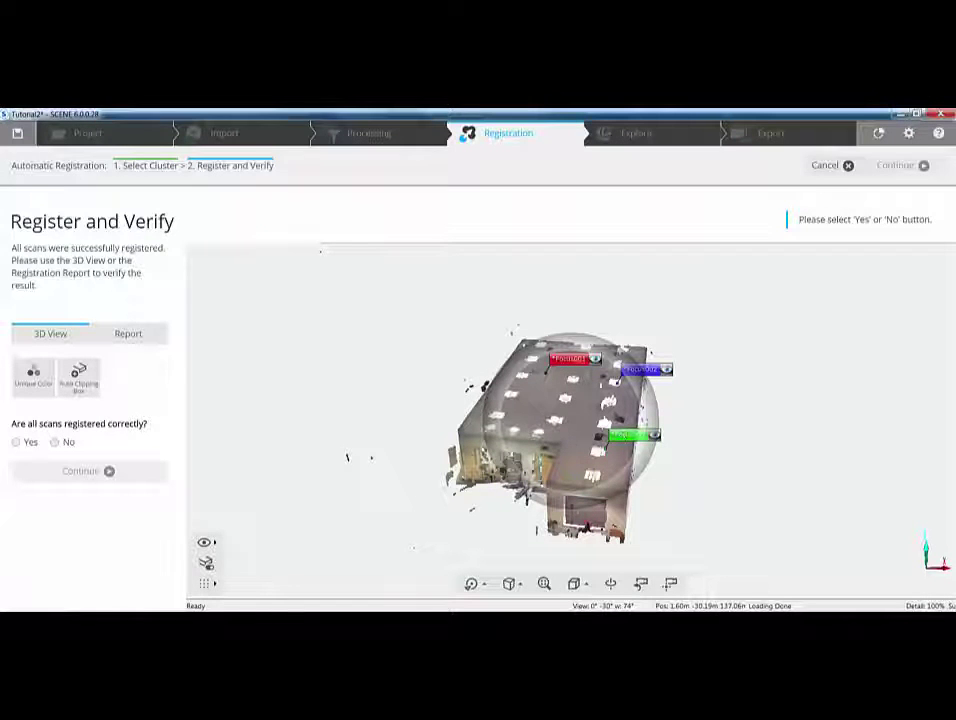
pyautogui.click(128, 333)
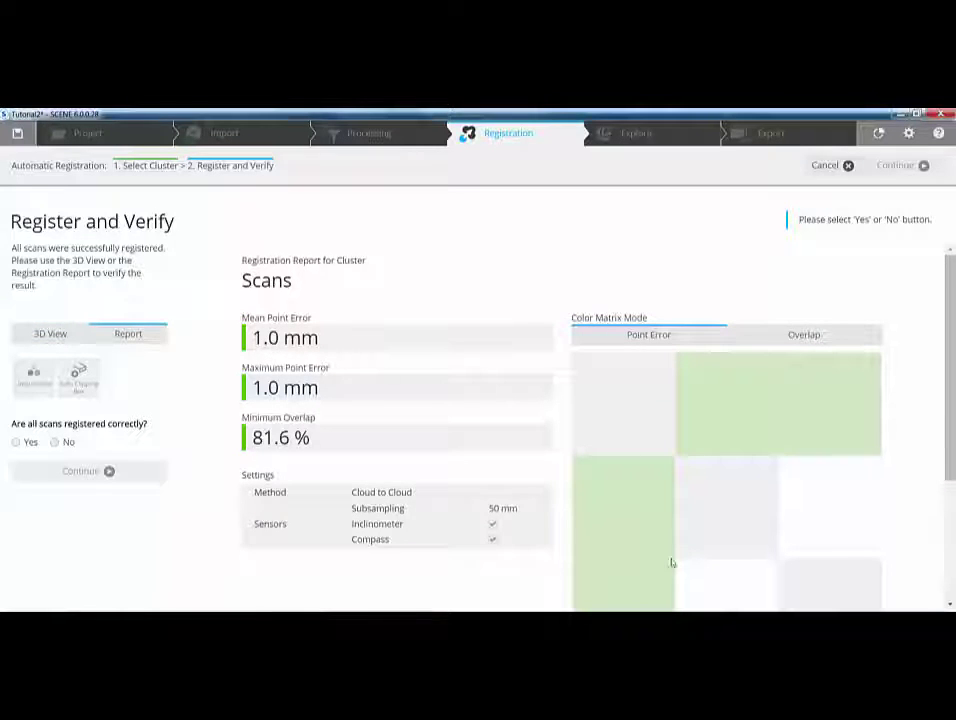
pyautogui.moveTo(687, 505)
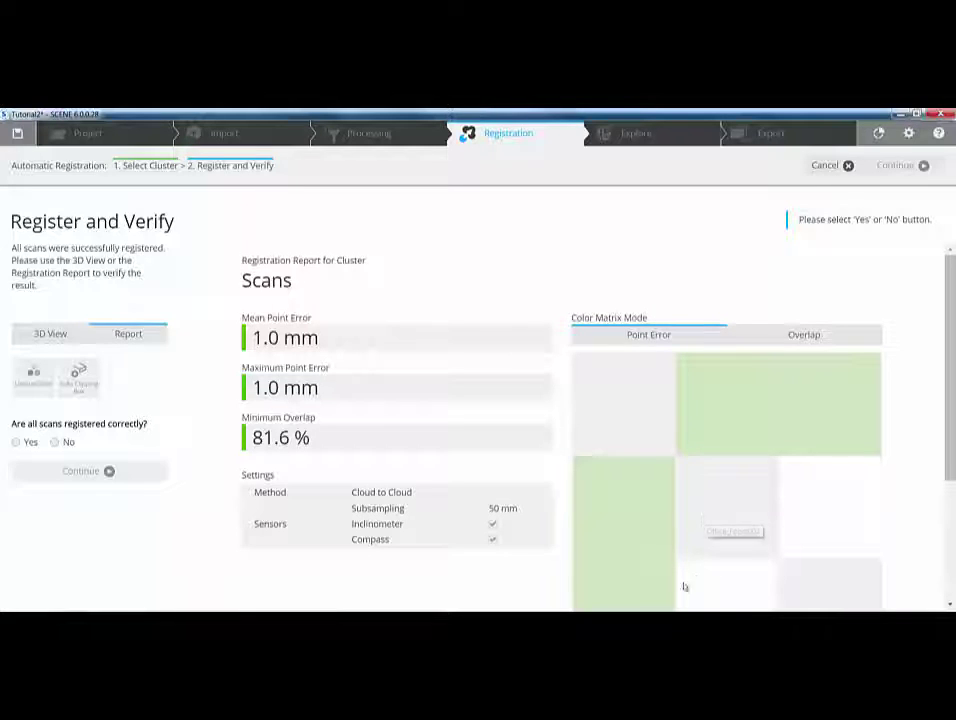
pyautogui.click(20, 443)
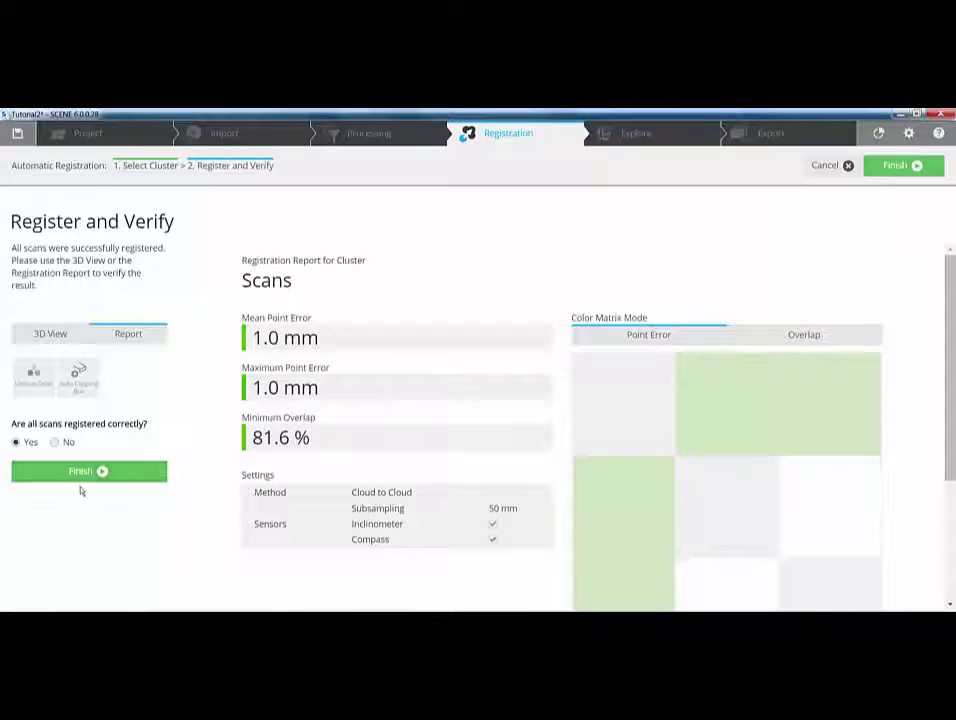
pyautogui.click(147, 475)
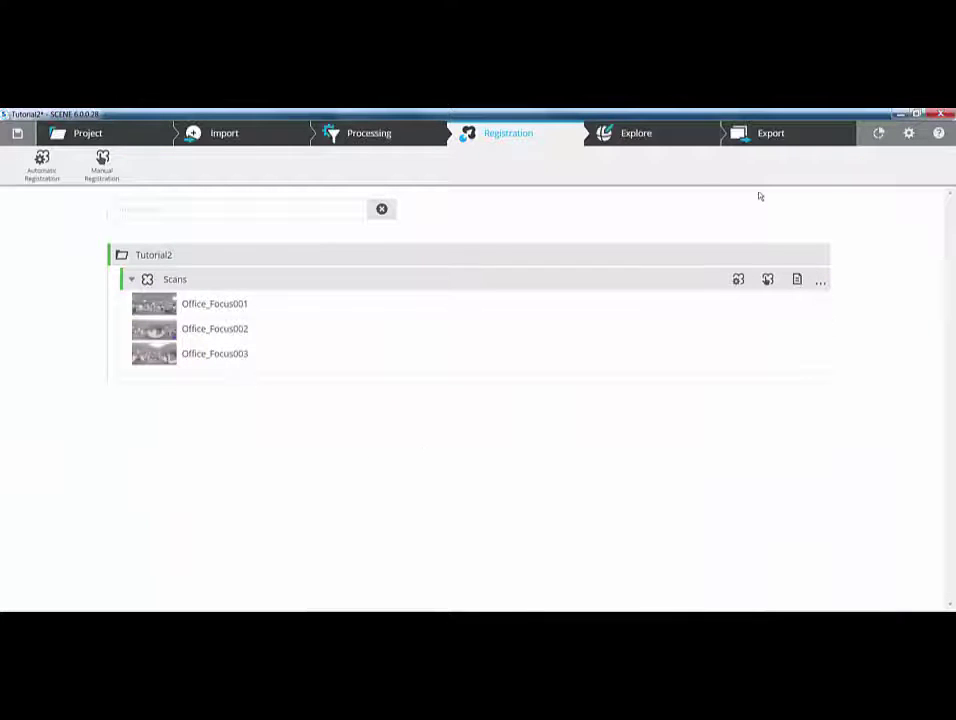
# Explore the registered Tutorial2 point cloud in 3D and inspect the office building from a lower side angle
pyautogui.click(676, 142)
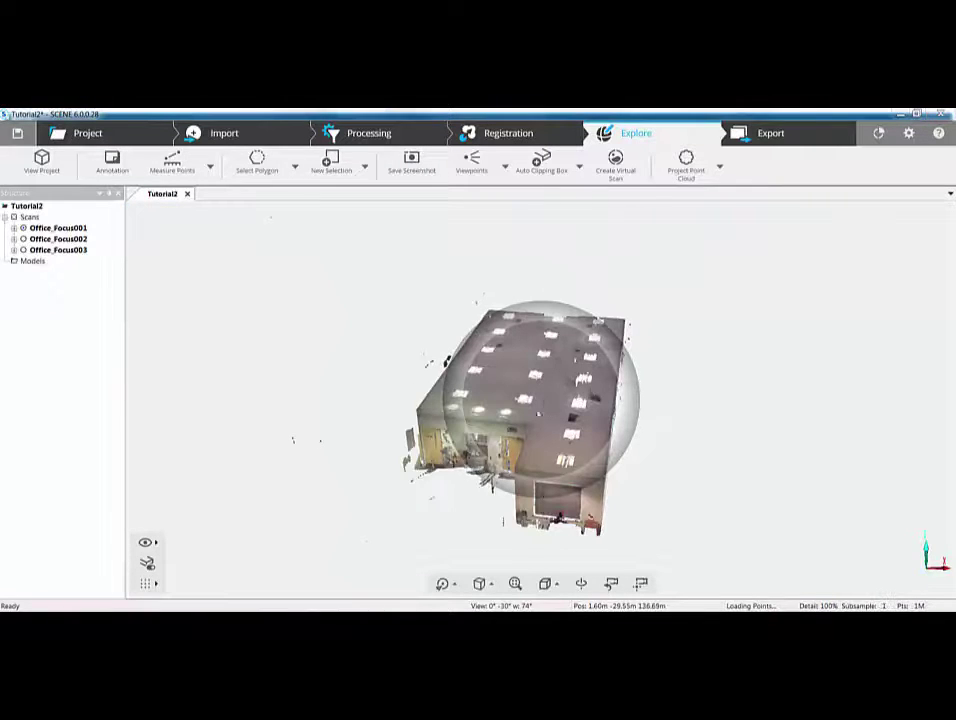
pyautogui.moveTo(394, 300); pyautogui.dragTo(528, 471)
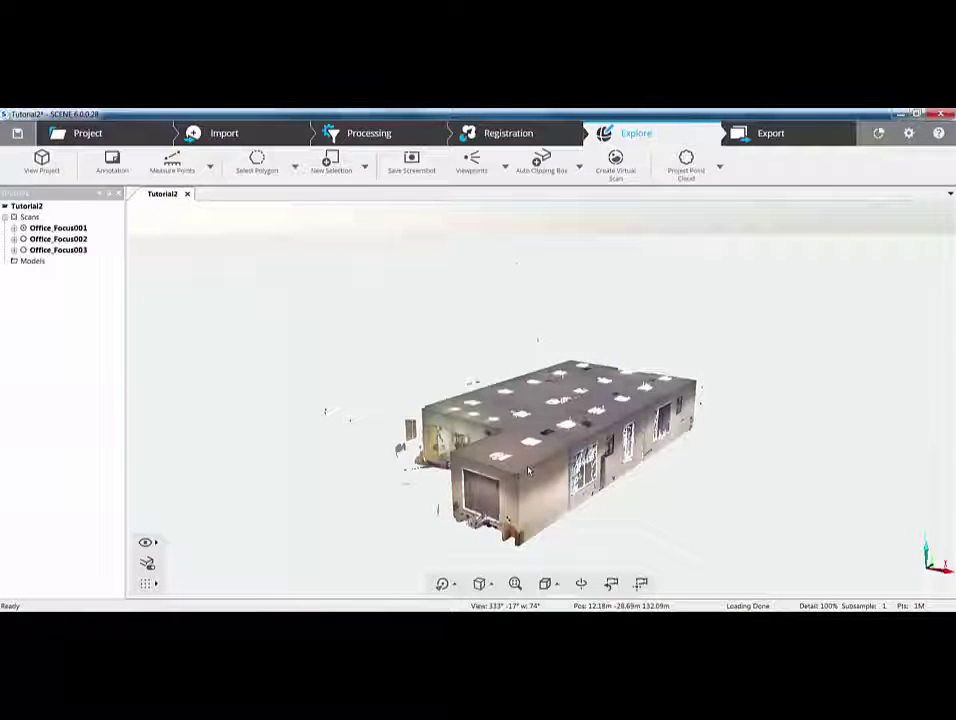
pyautogui.moveTo(529, 470); pyautogui.dragTo(529, 470)
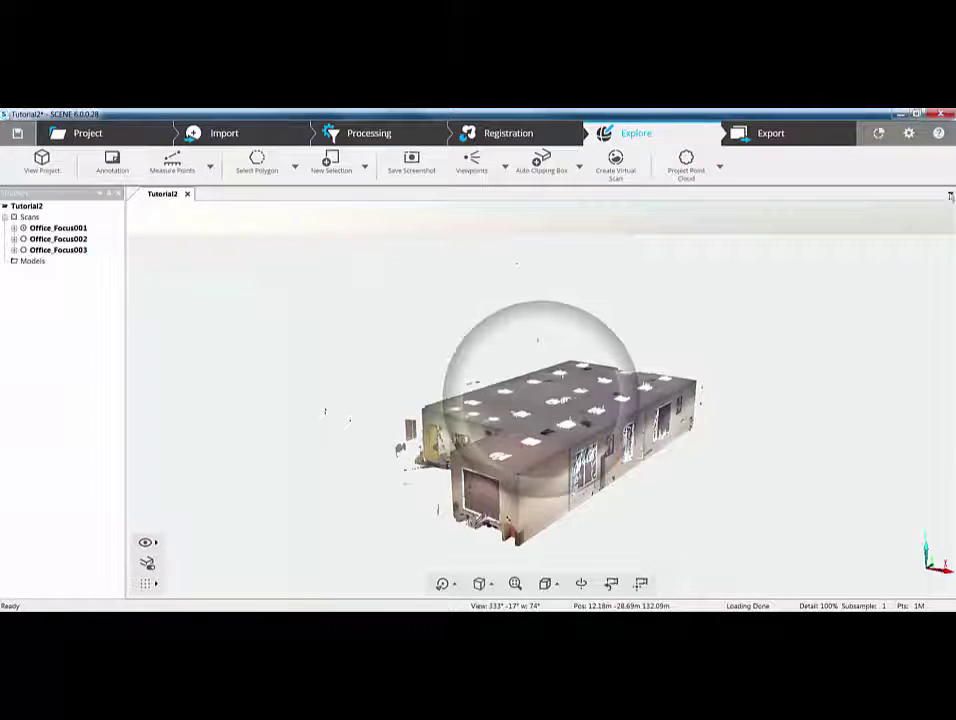
# Review the registration settings and switch the user interface to SCENE 5 style
pyautogui.click(908, 133)
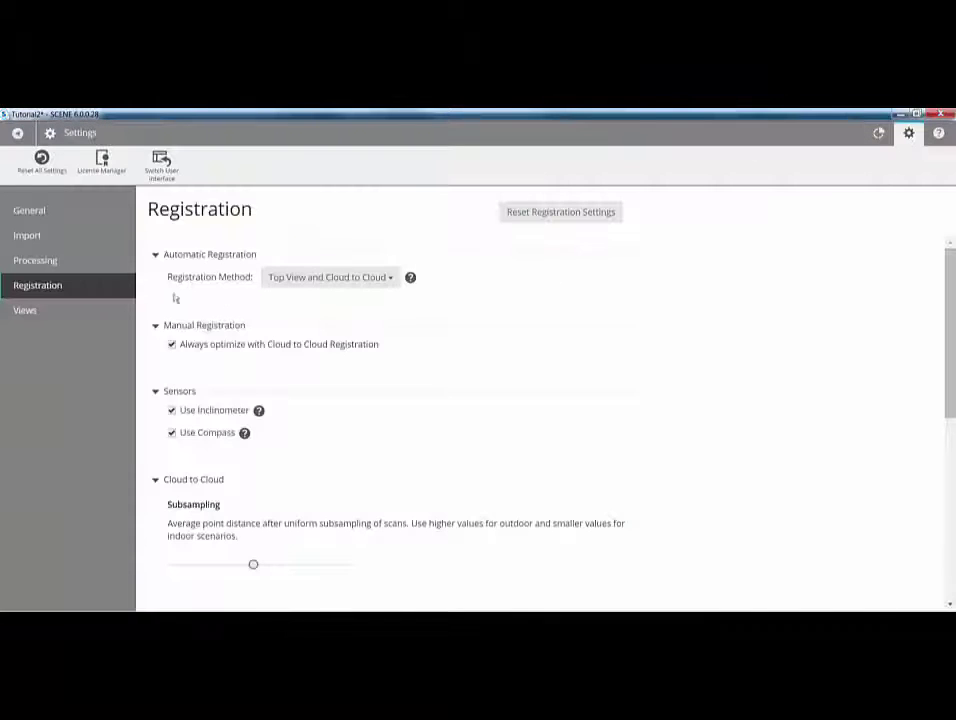
pyautogui.scroll(-3, 260, 440)
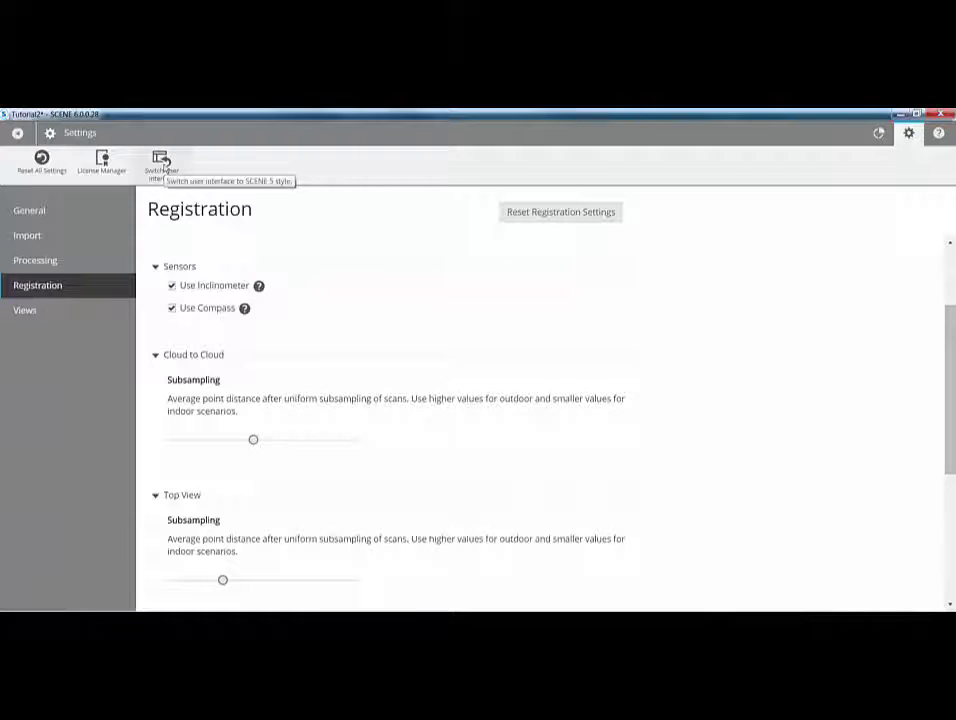
pyautogui.click(161, 161)
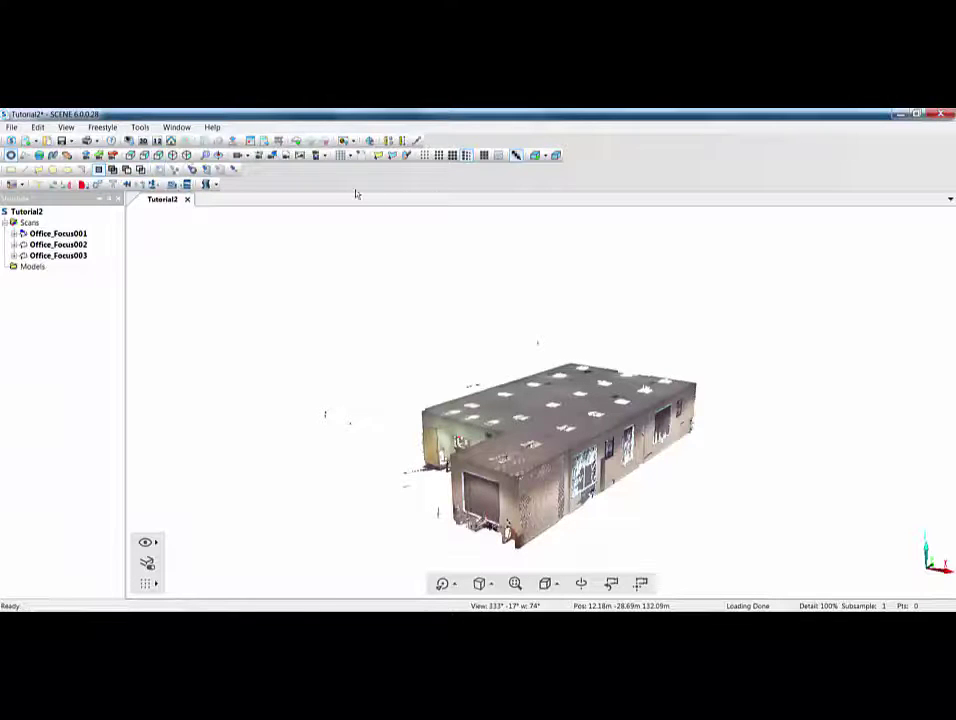
# Examine the import and export options available for the Scans folder, including ordered and unordered scan export
pyautogui.rightClick(29, 223)
pyautogui.moveTo(97, 300)
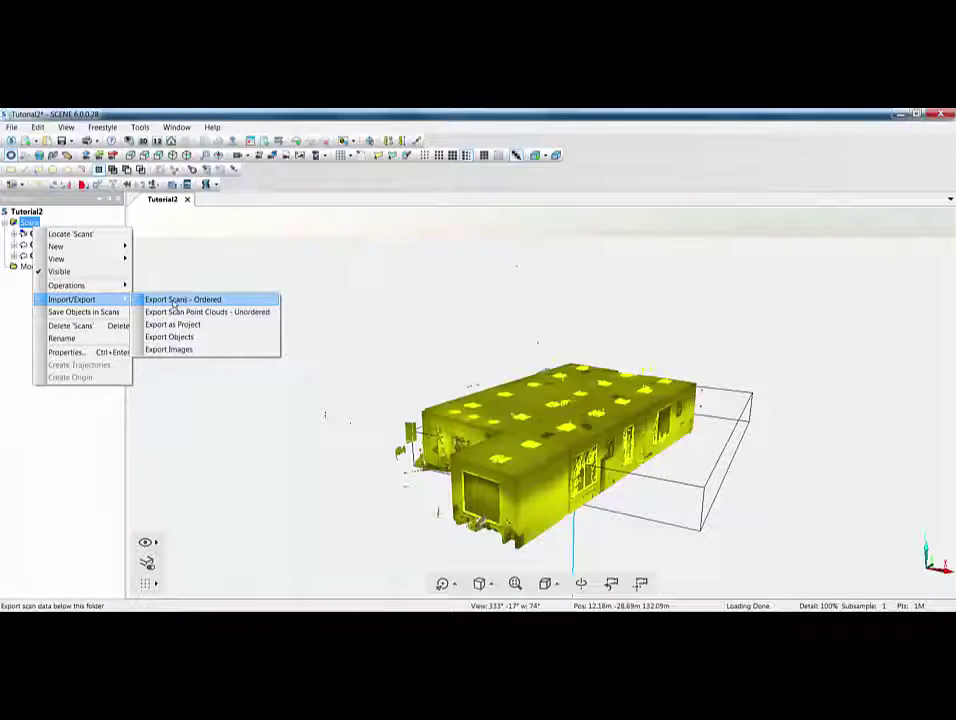
pyautogui.click(140, 302)
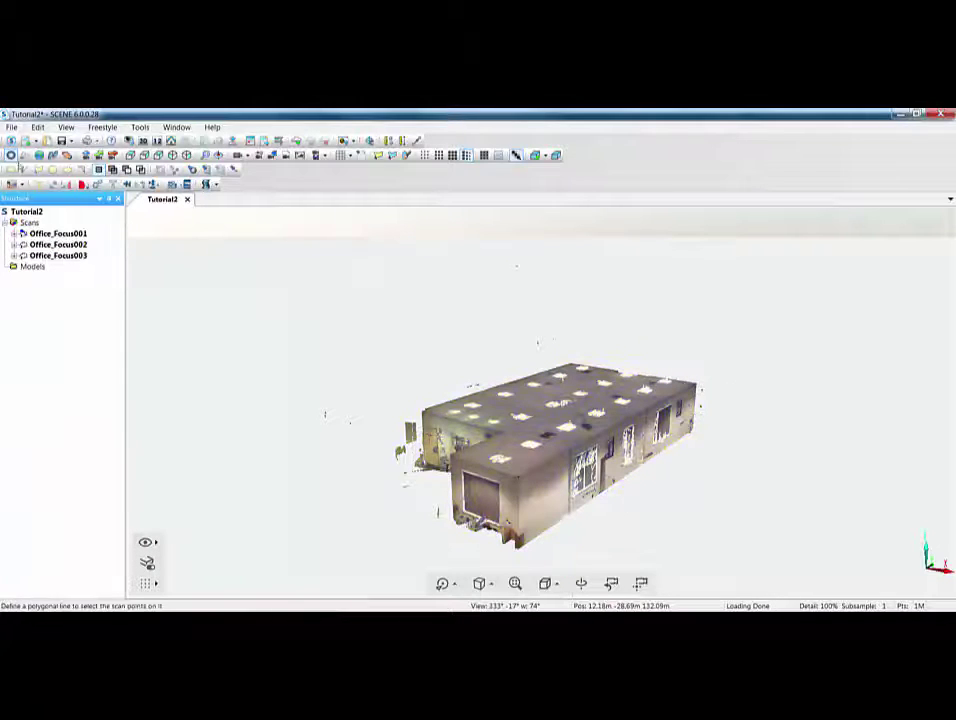
pyautogui.click(12, 157)
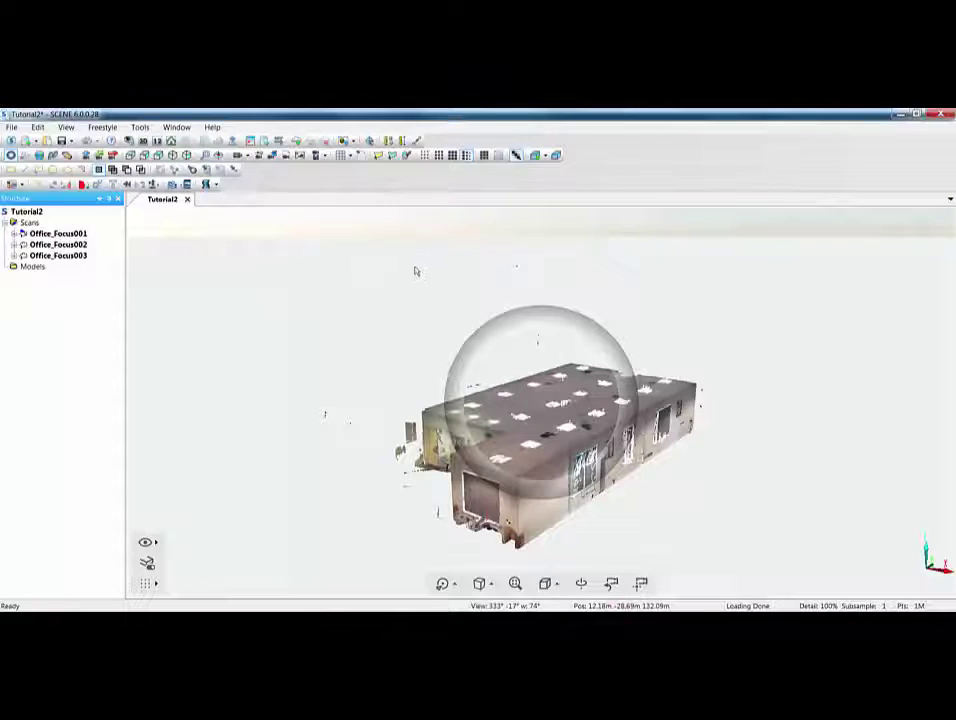
# Review the default navigation modes in the navigation options, and apply Fly, Examine as the smart mode zones
pyautogui.click(140, 127)
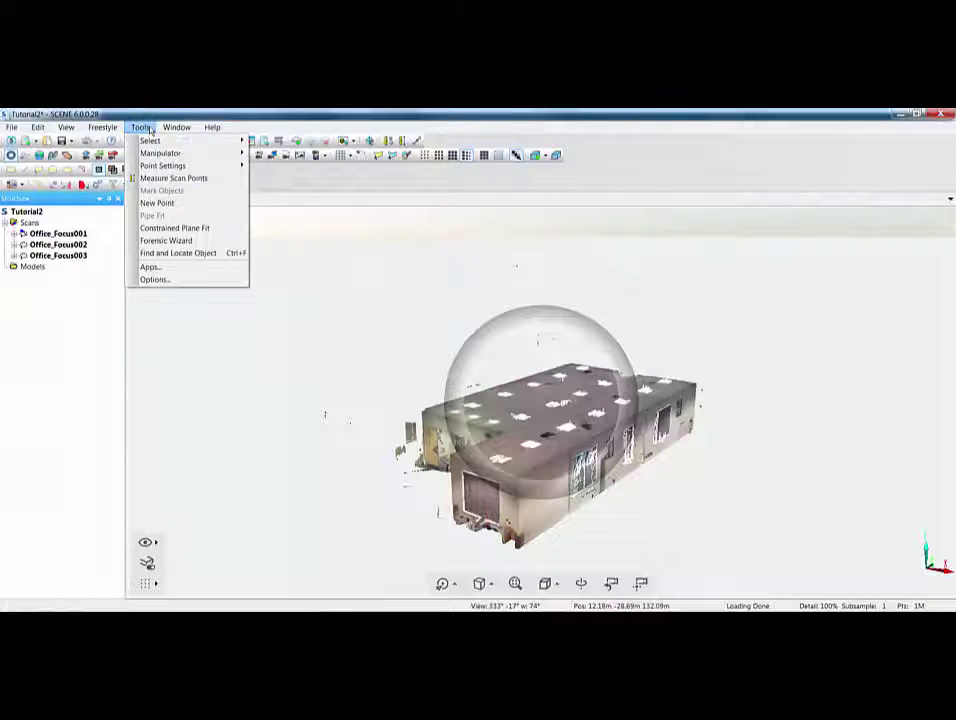
pyautogui.click(154, 280)
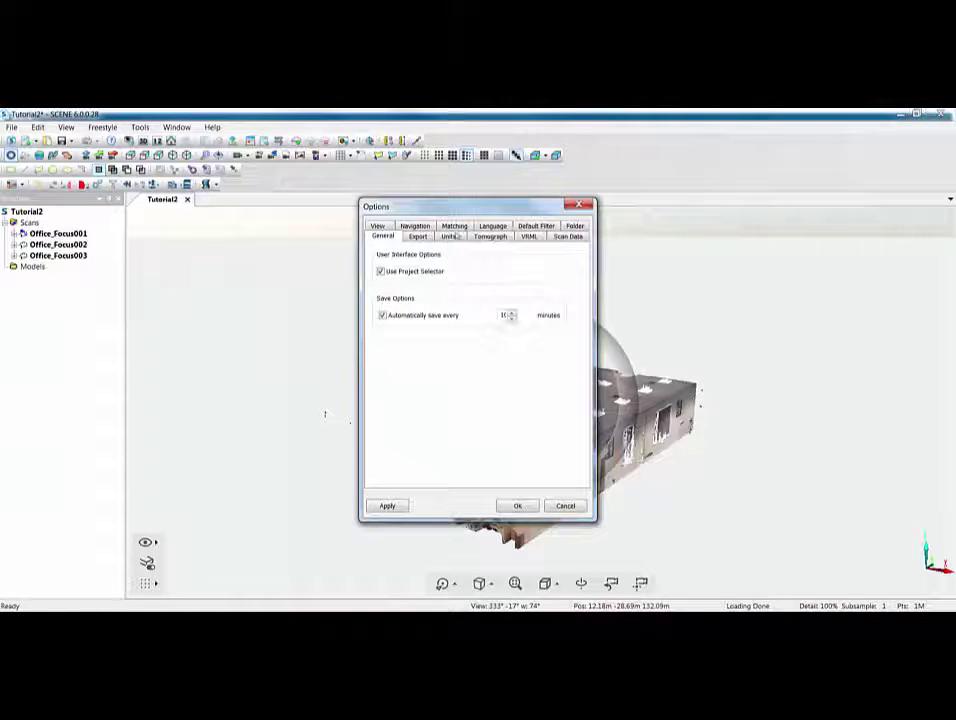
pyautogui.click(415, 227)
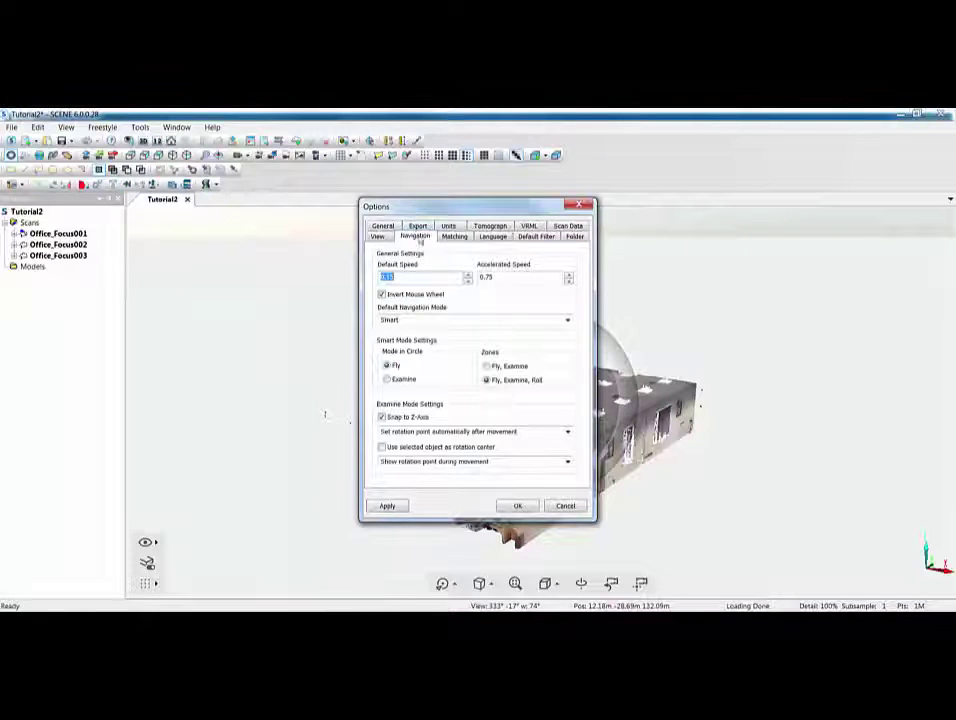
pyautogui.click(565, 322)
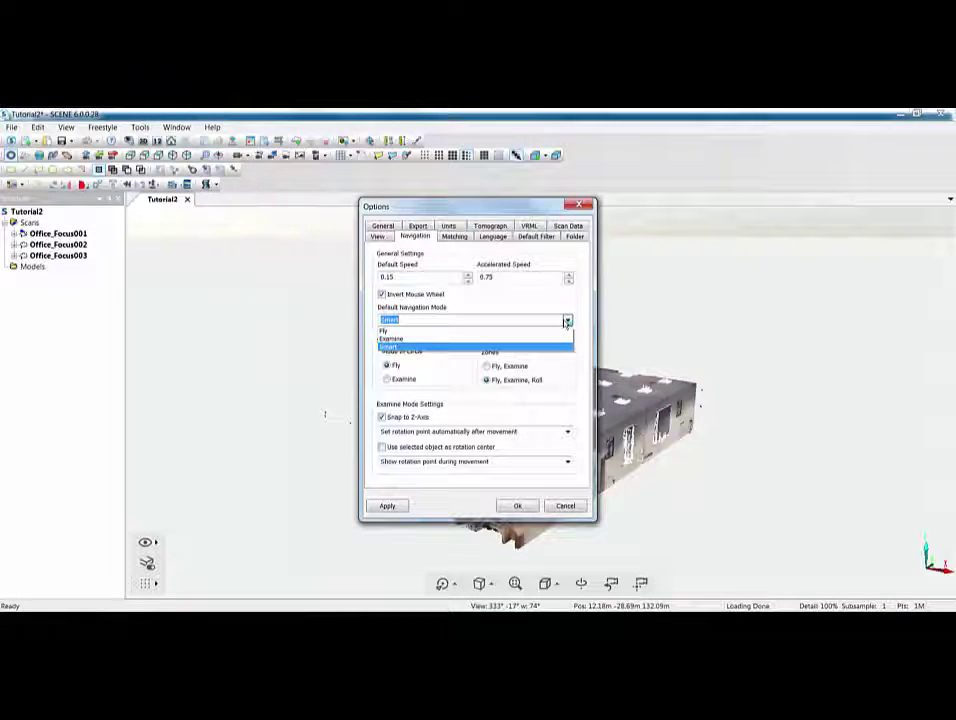
pyautogui.click(566, 322)
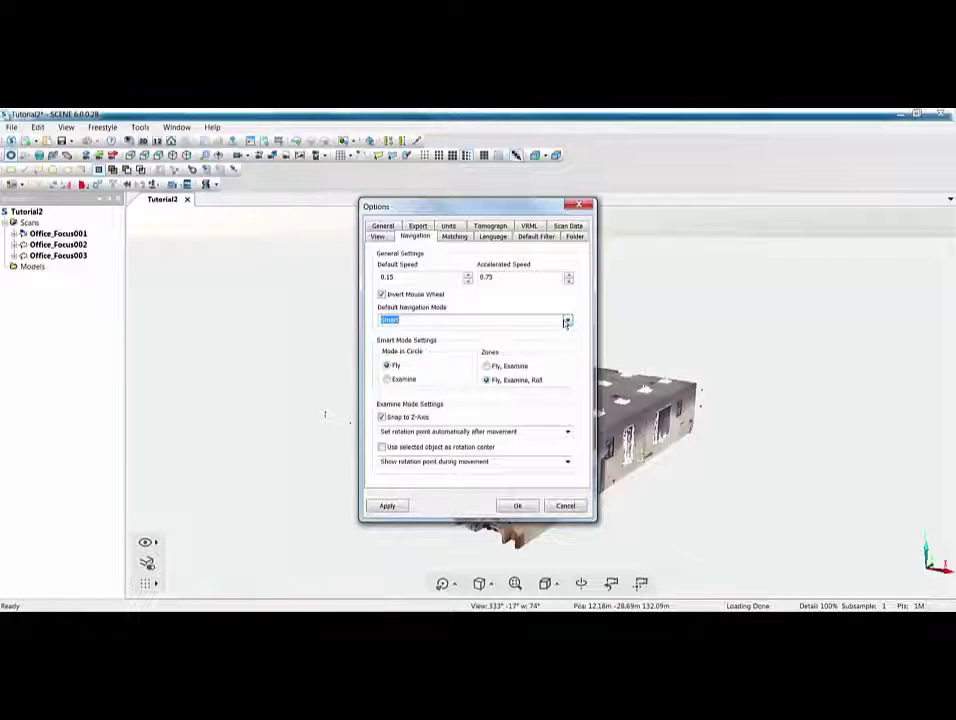
pyautogui.click(394, 382)
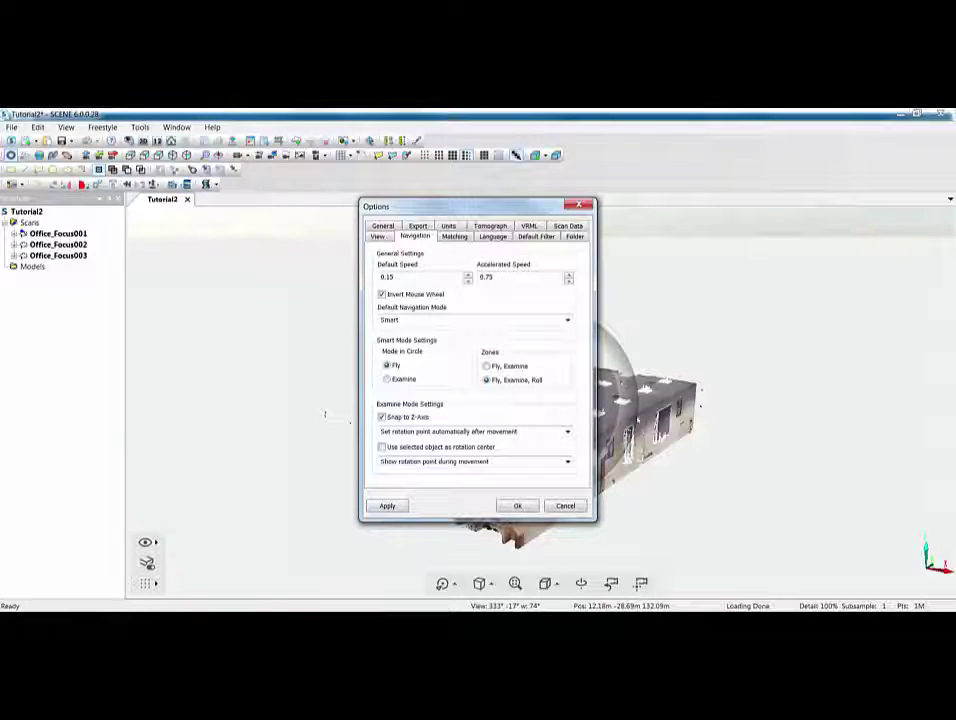
pyautogui.click(487, 366)
pyautogui.click(387, 505)
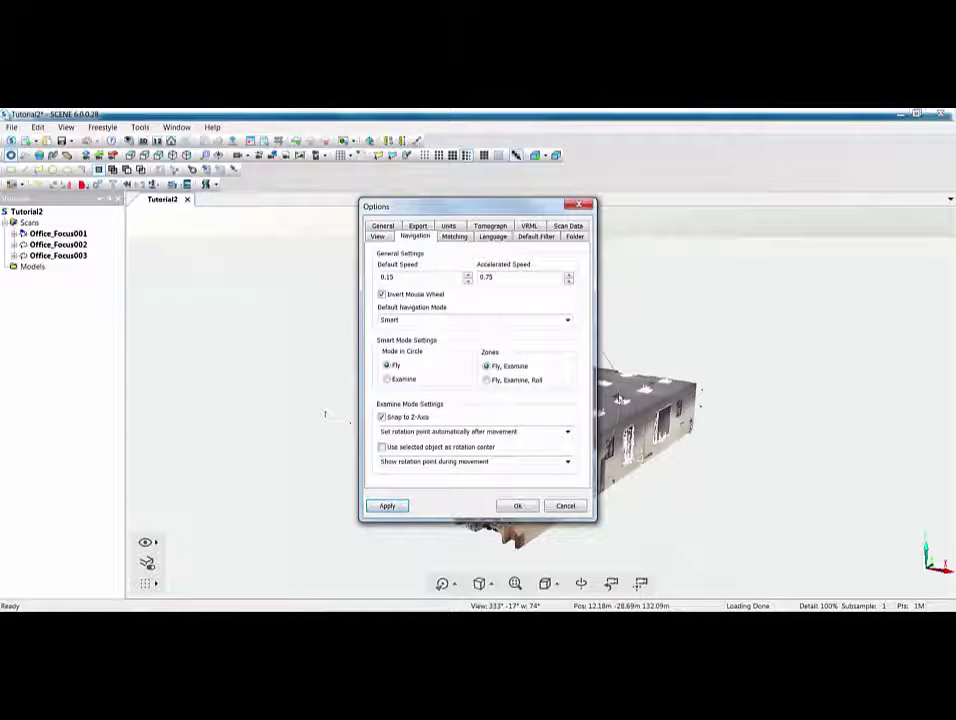
pyautogui.moveTo(470, 207); pyautogui.dragTo(318, 214)
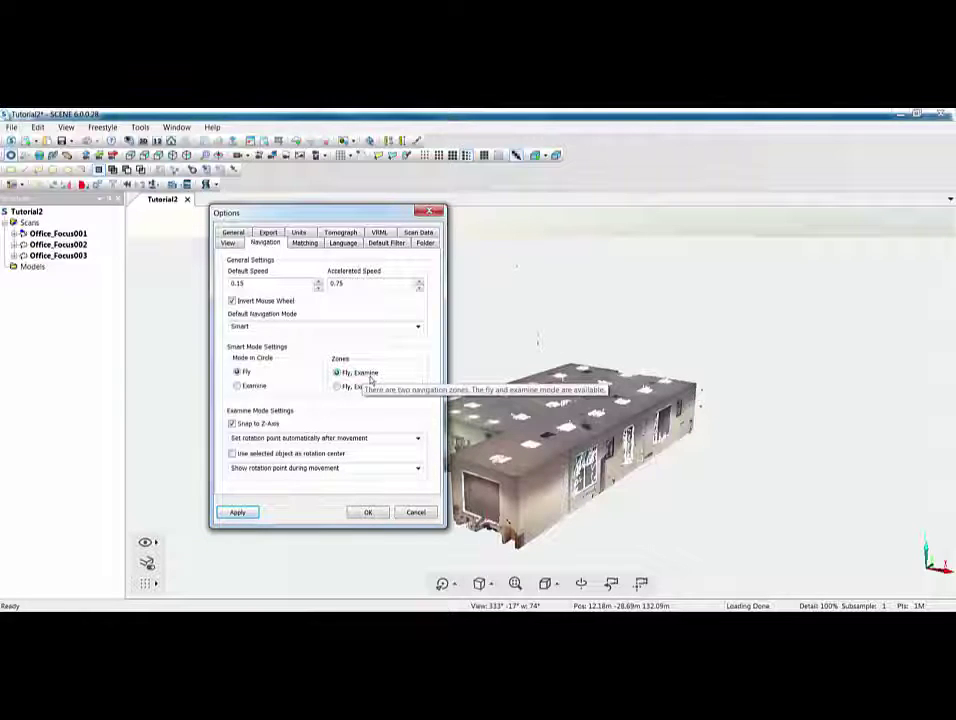
# Set the smart mode zones to Fly, Examine, Roll, try moving around the office building, and confirm the options
pyautogui.click(338, 386)
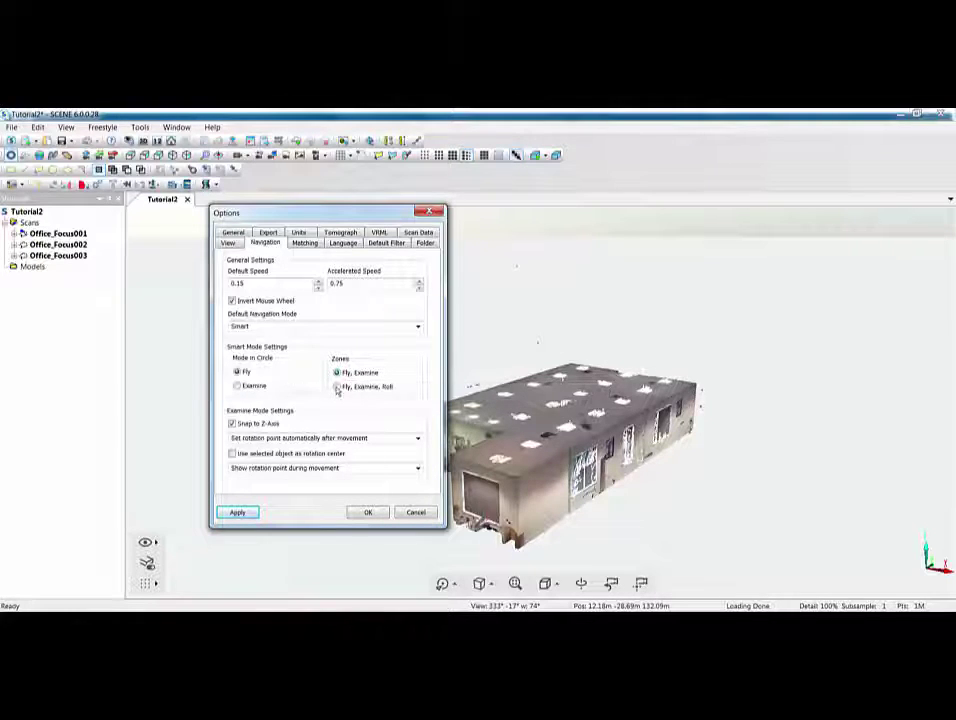
pyautogui.click(249, 515)
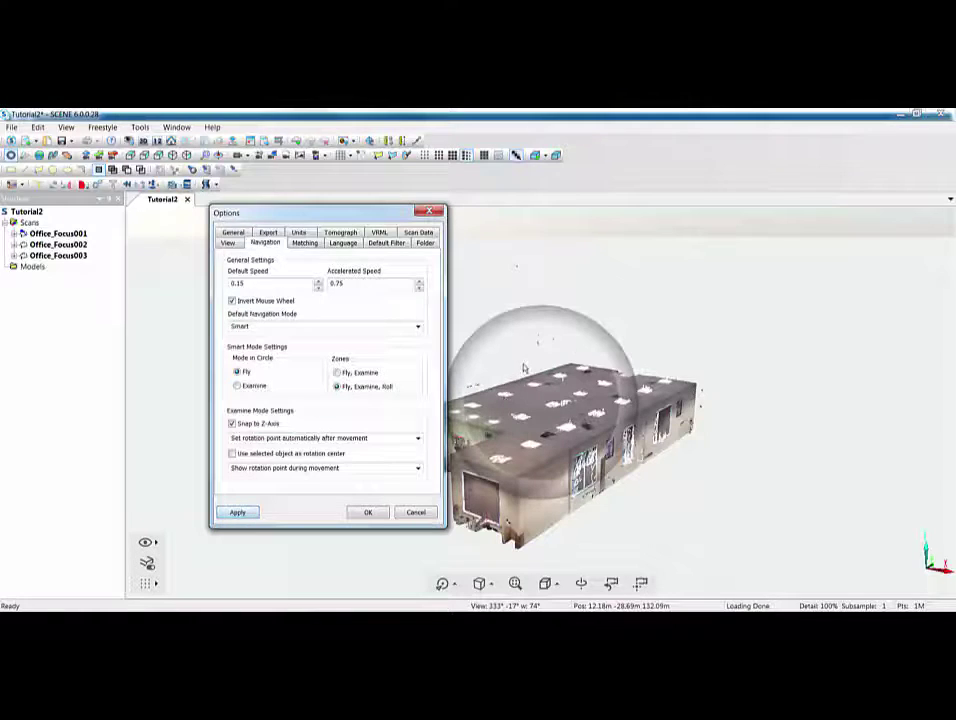
pyautogui.moveTo(540, 401); pyautogui.dragTo(540, 402)
pyautogui.click(338, 373)
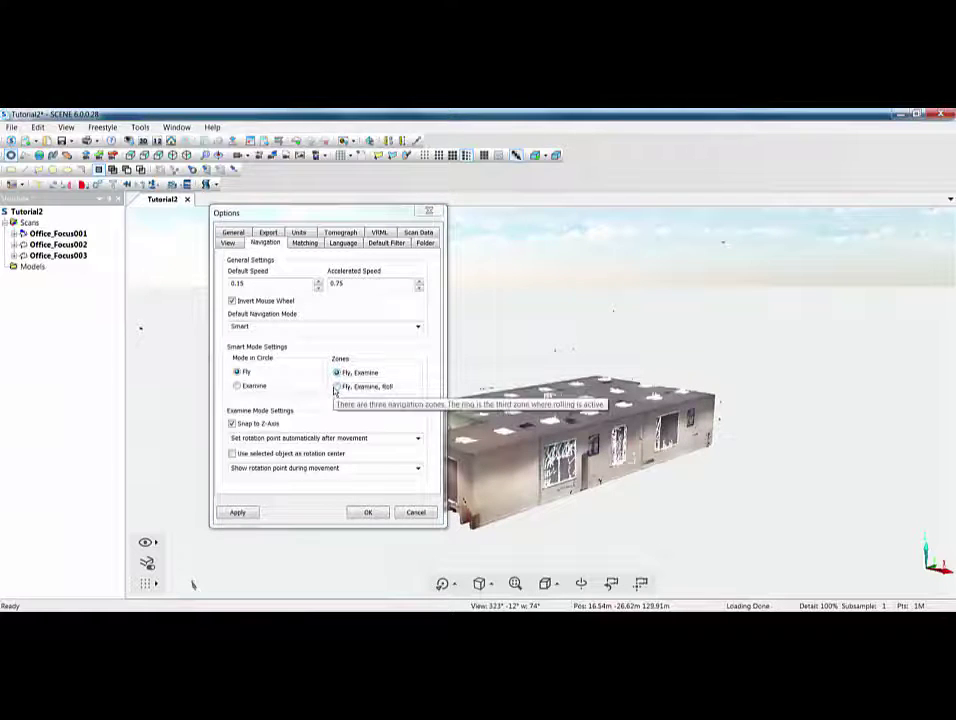
pyautogui.click(336, 388)
pyautogui.click(239, 512)
pyautogui.click(370, 512)
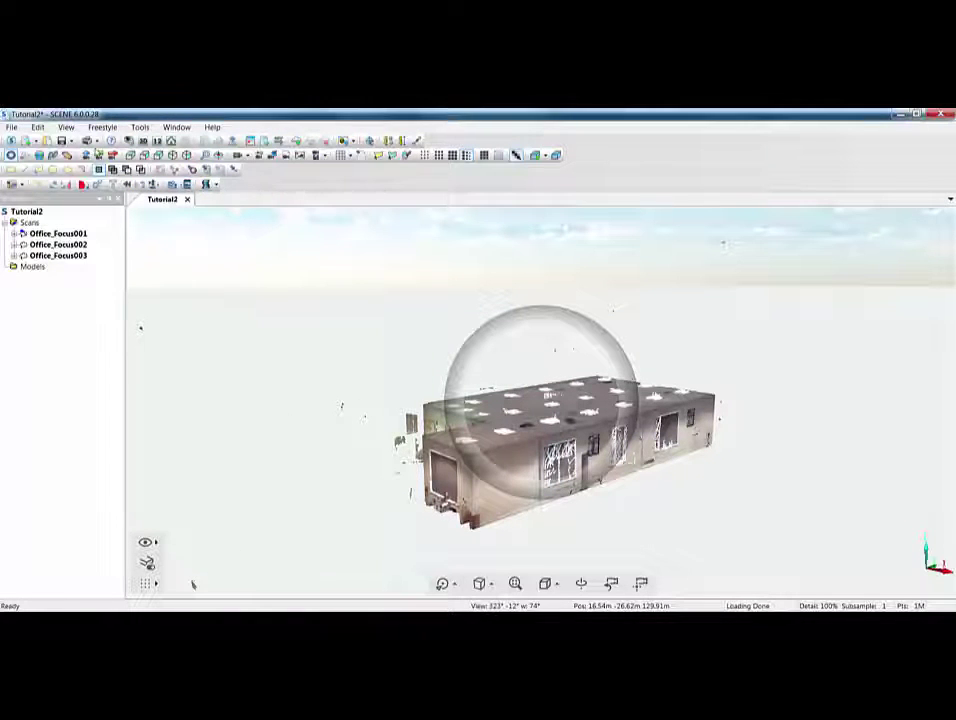
# Switch the user interface back to SCENE 6 style and show the Tutorial2 point cloud in the Explore workspace
pyautogui.click(66, 128)
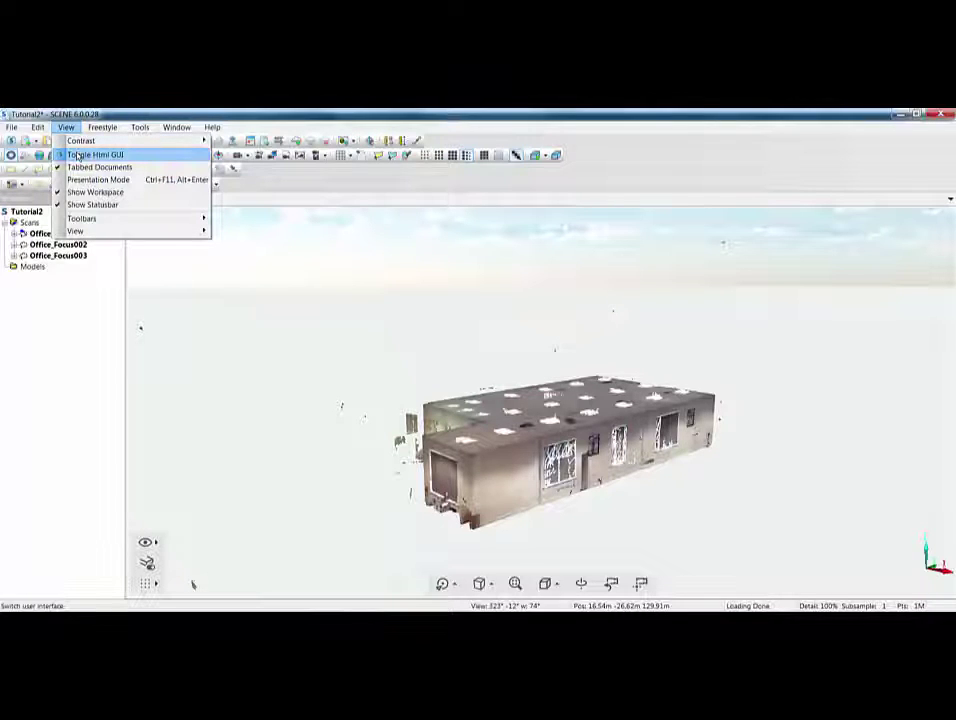
pyautogui.click(78, 157)
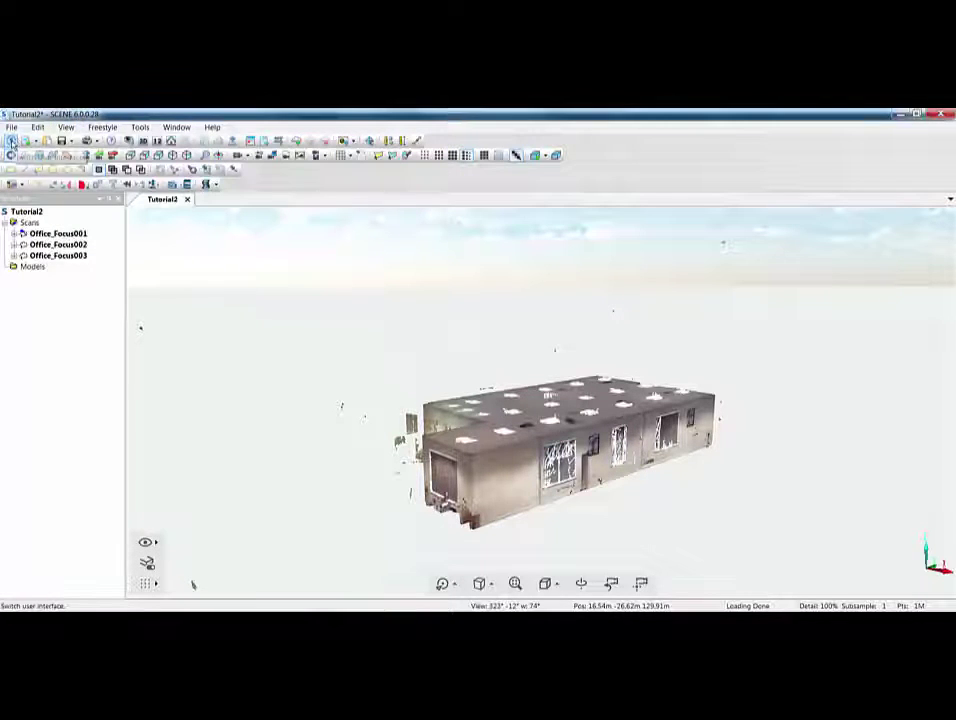
pyautogui.click(11, 141)
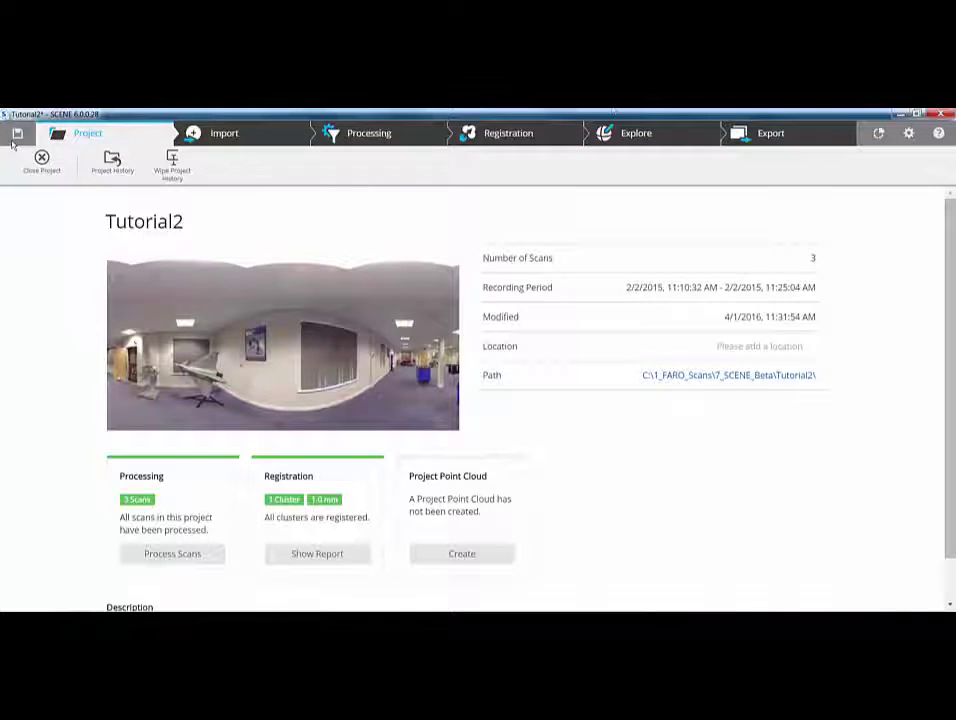
pyautogui.click(634, 135)
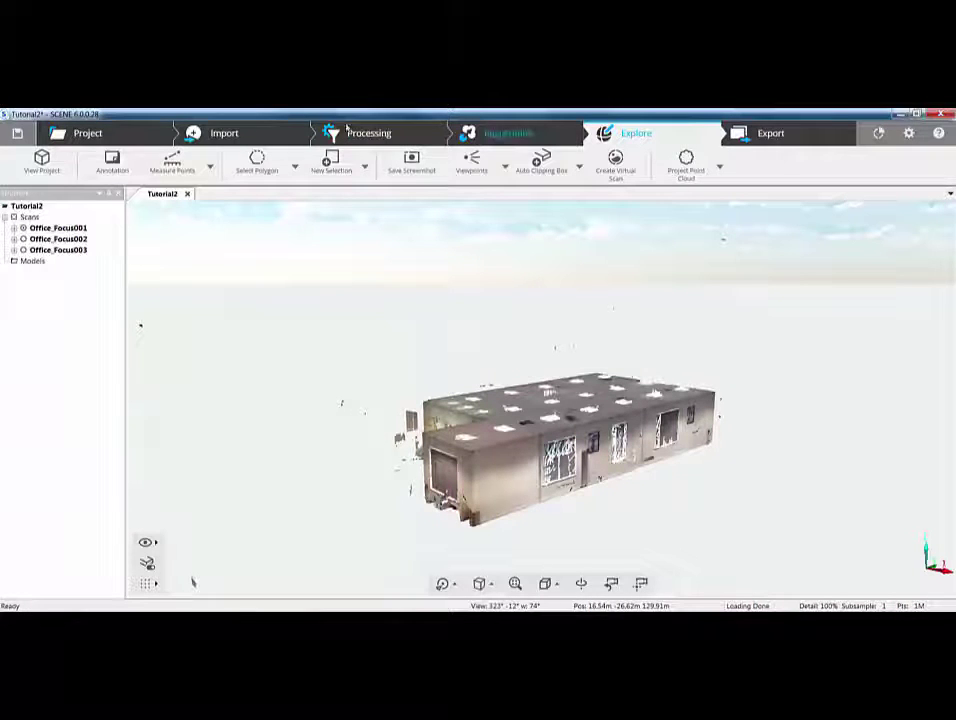
# Check the registration and project point cloud status in the Tutorial2 project overview, and return to the 3D point cloud
pyautogui.click(80, 133)
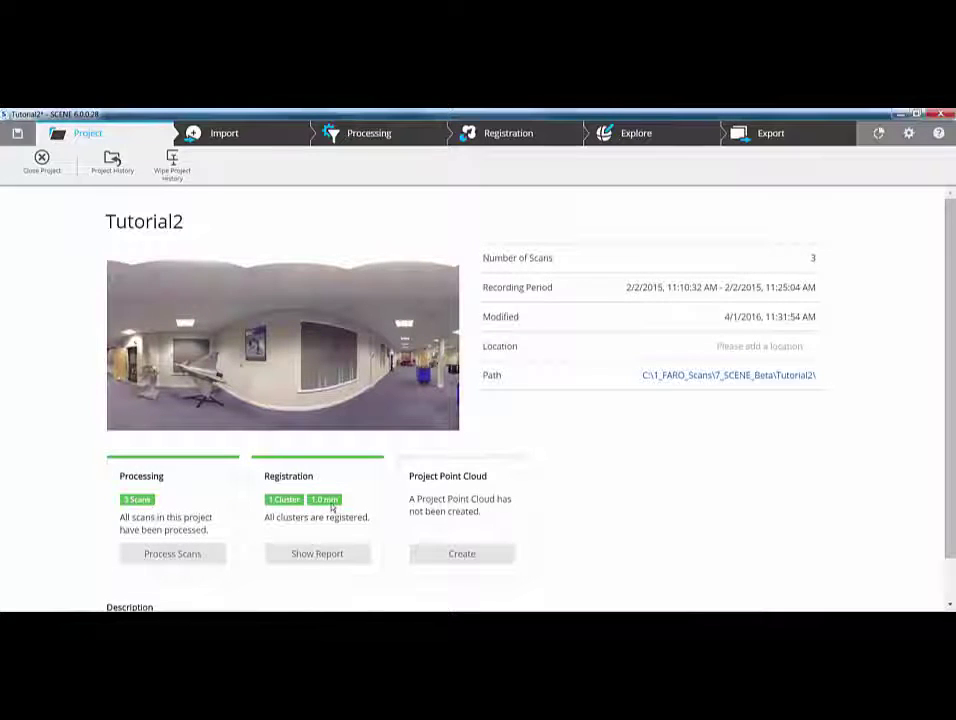
pyautogui.moveTo(331, 509)
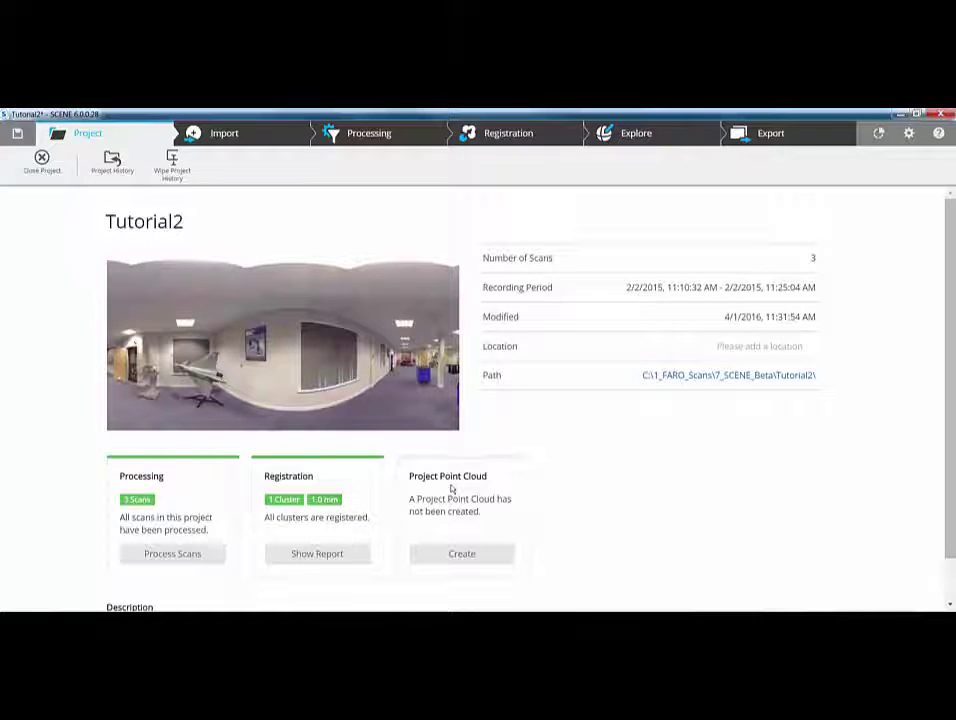
pyautogui.click(630, 134)
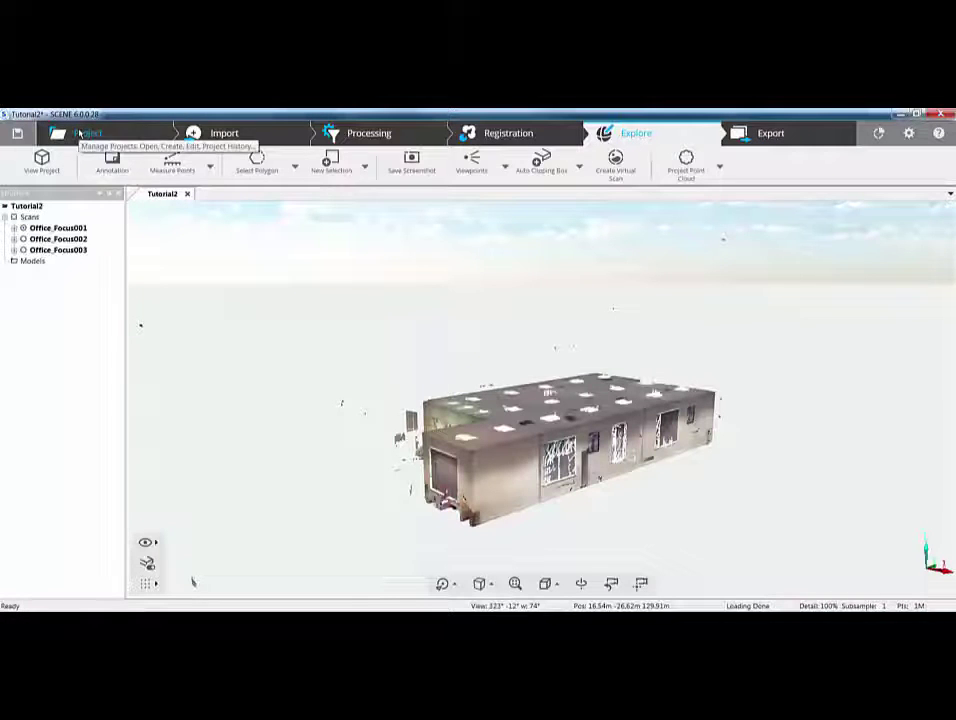
# Start creating a project point cloud for Tutorial2, saving the pending changes, and toggle Full Color Detail in the point cloud settings
pyautogui.click(718, 176)
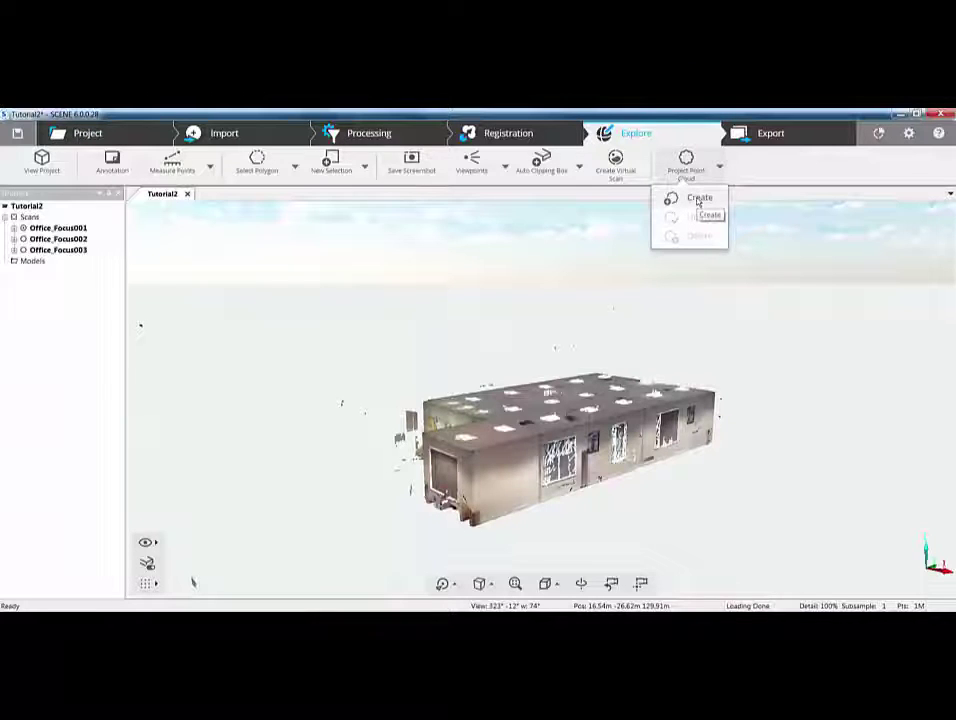
pyautogui.click(698, 200)
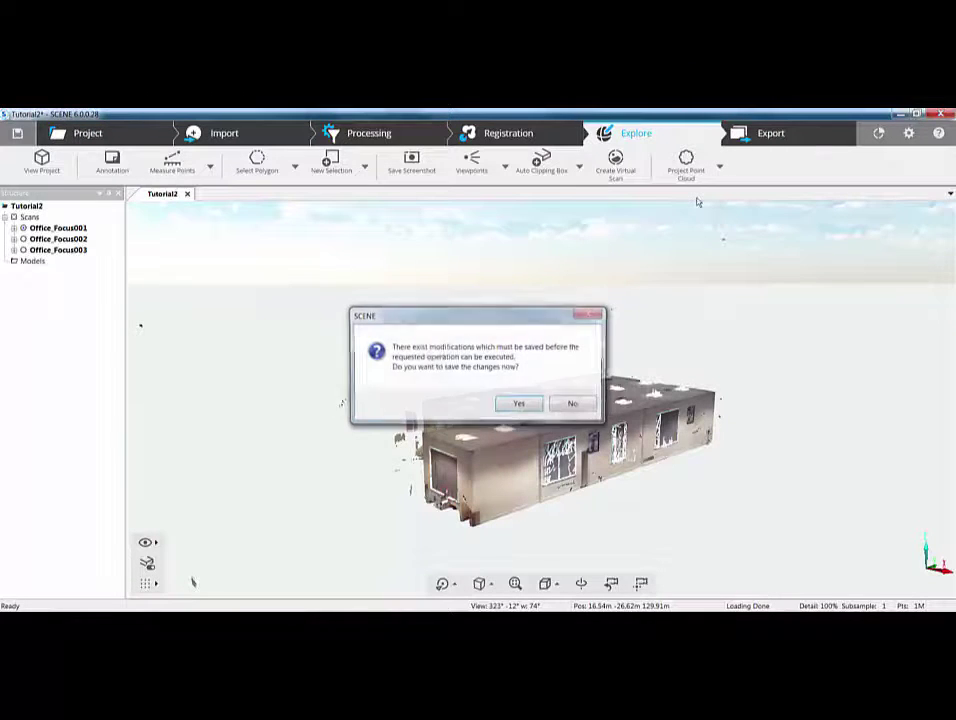
pyautogui.click(524, 406)
pyautogui.click(449, 414)
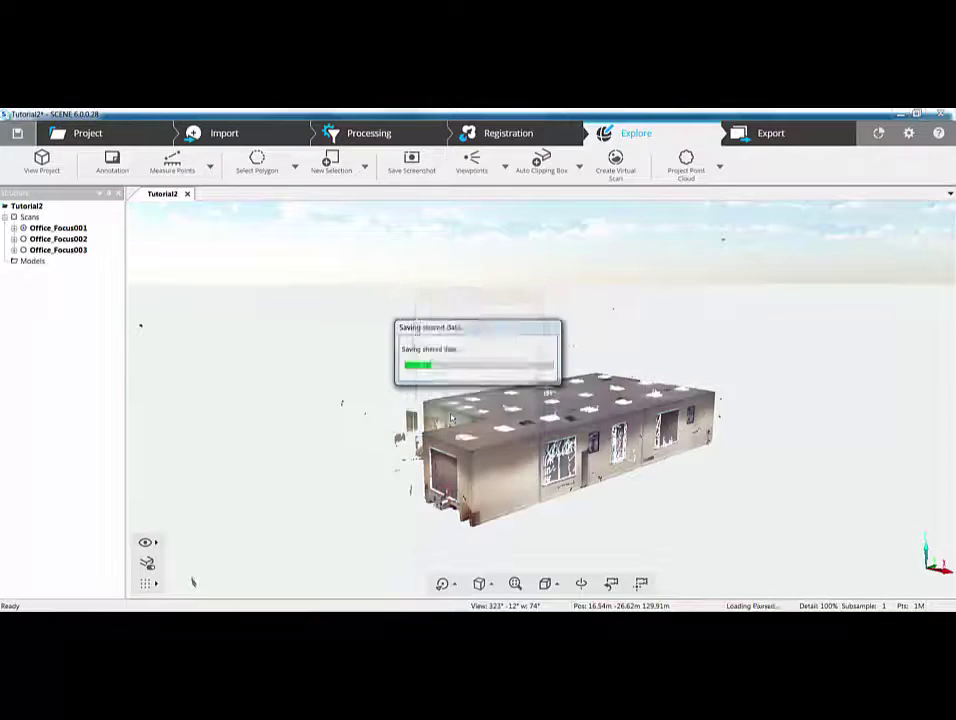
pyautogui.click(540, 393)
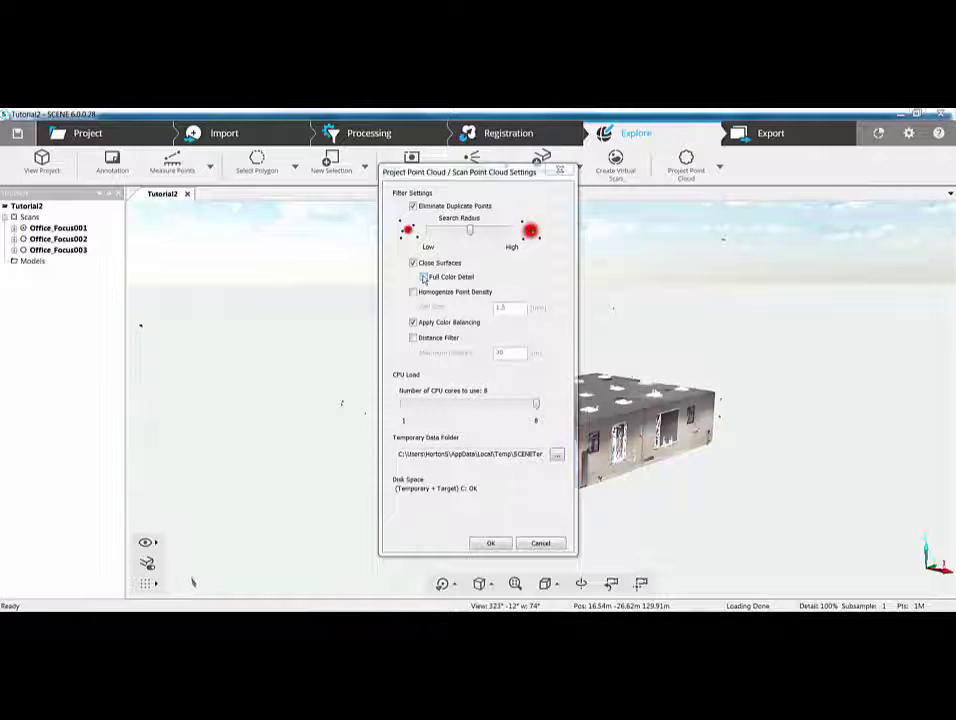
pyautogui.click(424, 277)
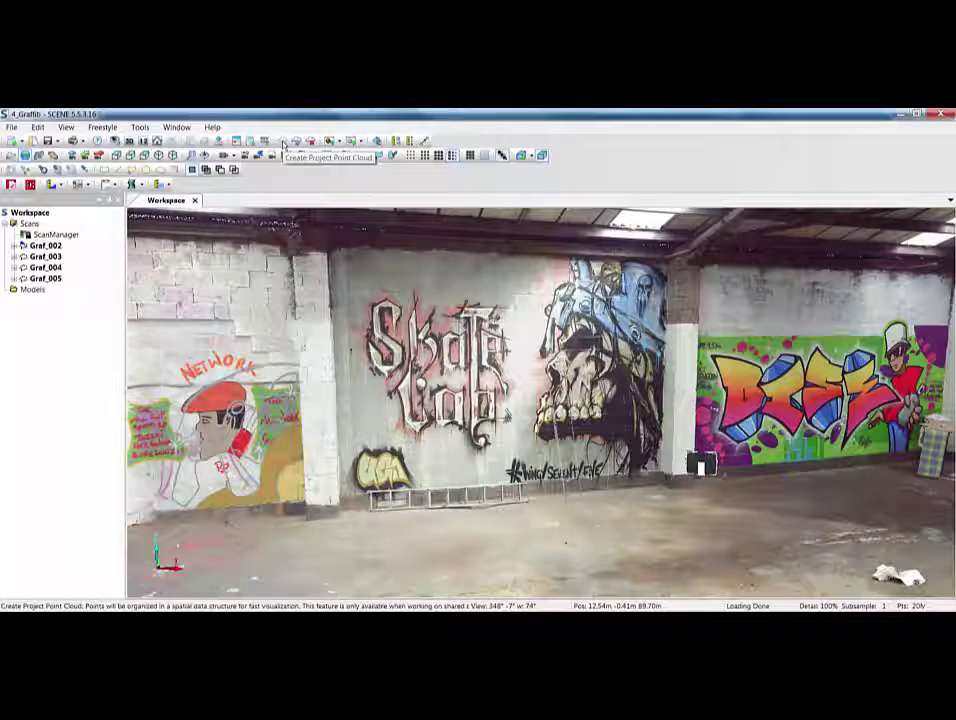
# Compare the graffiti wall rendering of the 4_Graffiti project in SCENE 5 with the Training_1 project in SCENE 6
pyautogui.moveTo(581, 488); pyautogui.dragTo(585, 491)
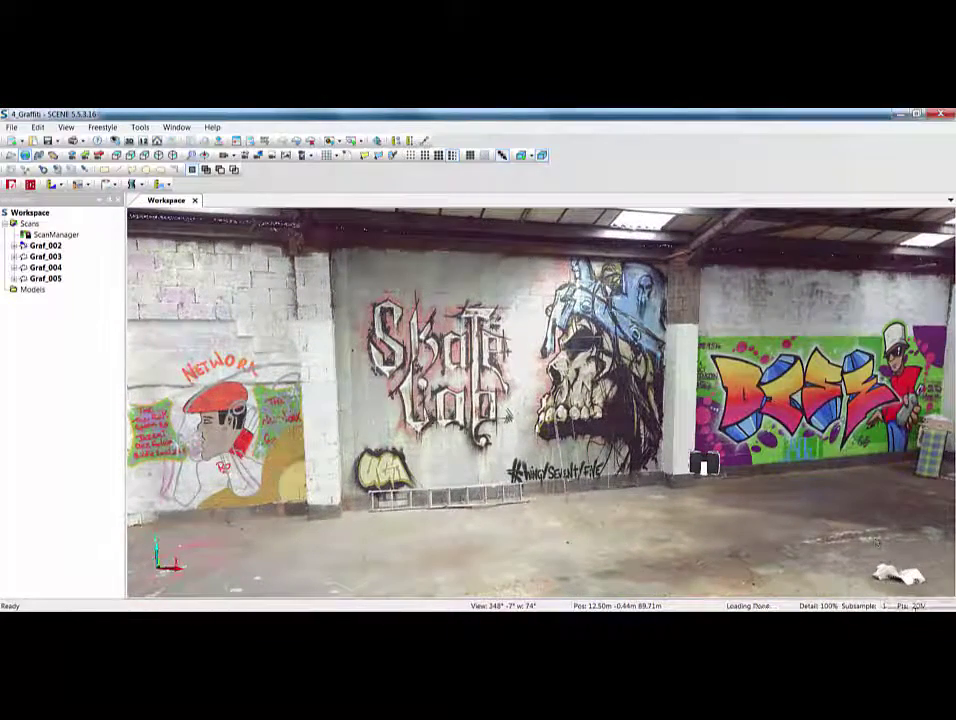
pyautogui.moveTo(571, 432); pyautogui.dragTo(555, 549)
pyautogui.moveTo(695, 625)
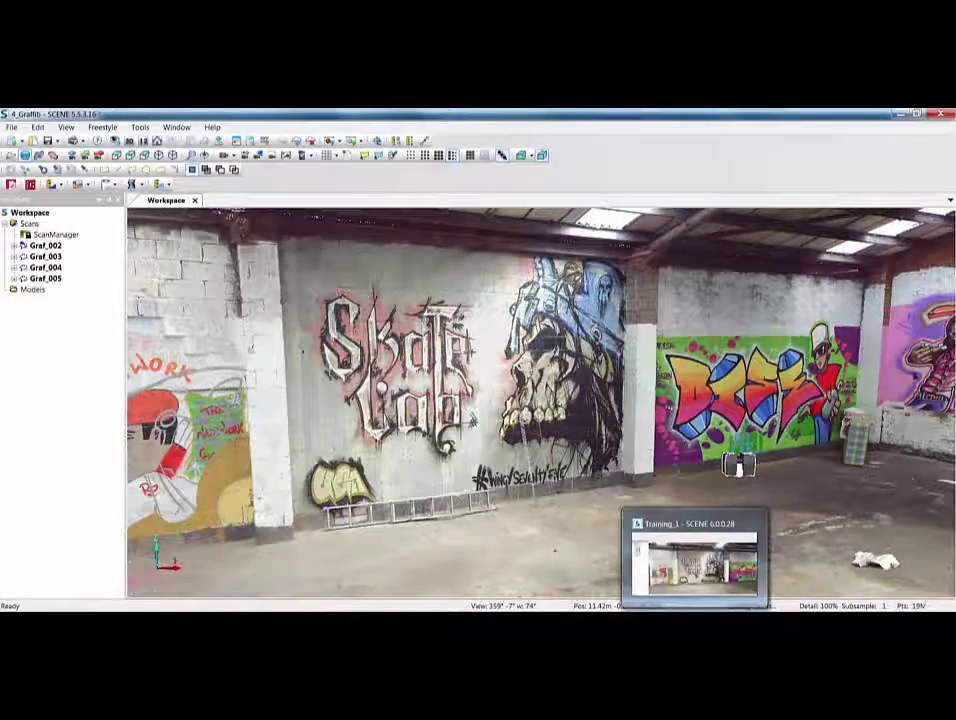
pyautogui.click(695, 565)
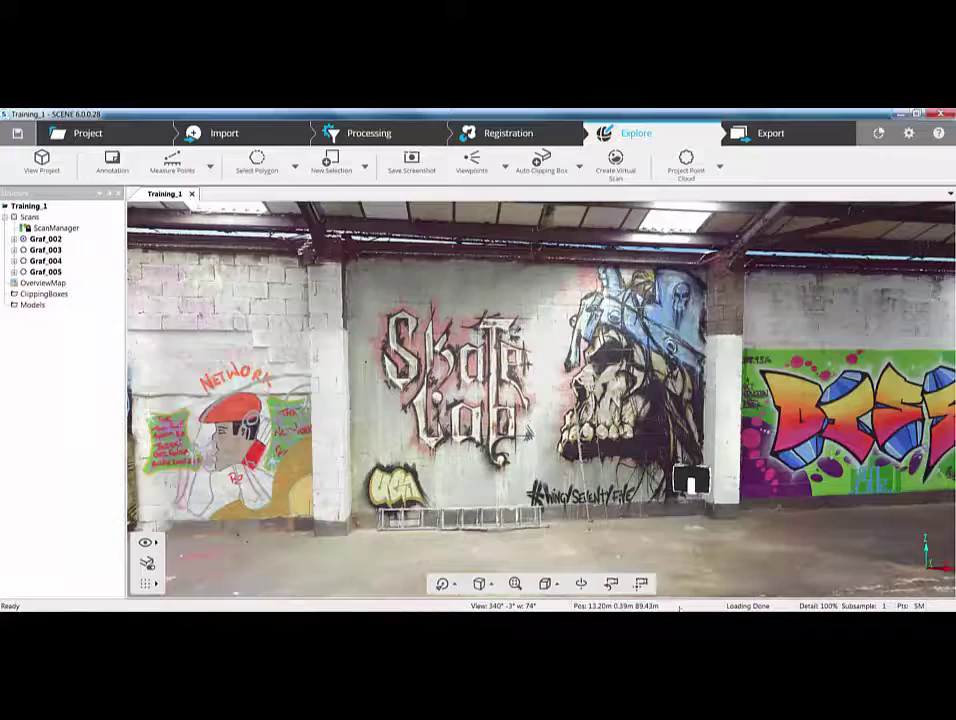
pyautogui.moveTo(690, 482); pyautogui.dragTo(635, 438)
pyautogui.moveTo(694, 420); pyautogui.dragTo(695, 420)
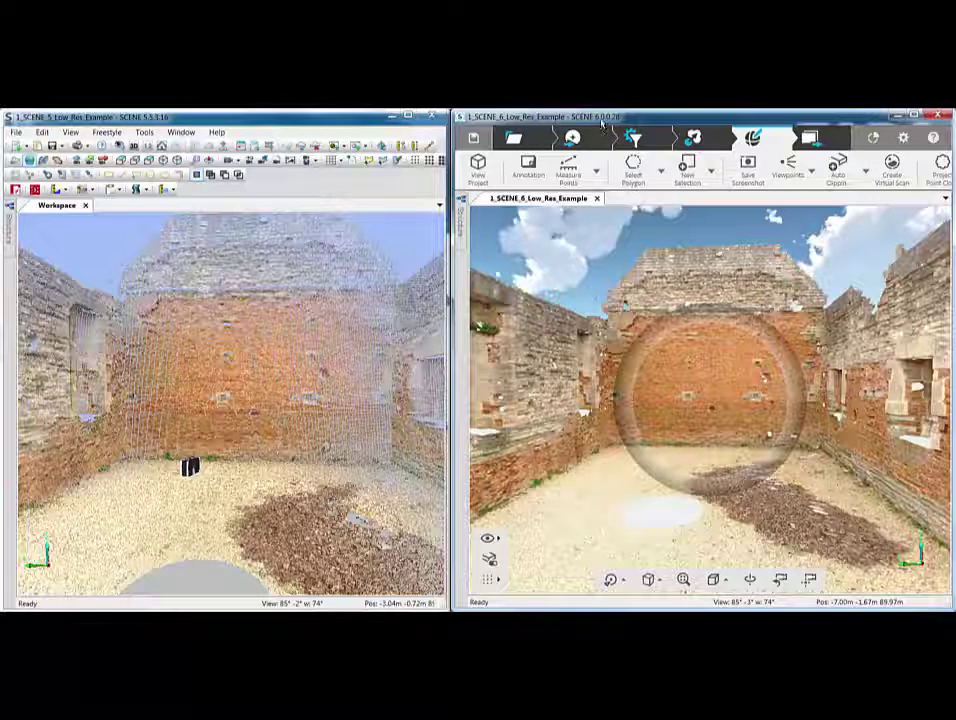
# Inspect the scan area properties of scan 1_32 in the 1_SCENE_6_Low_Res_Example project
pyautogui.click(460, 285)
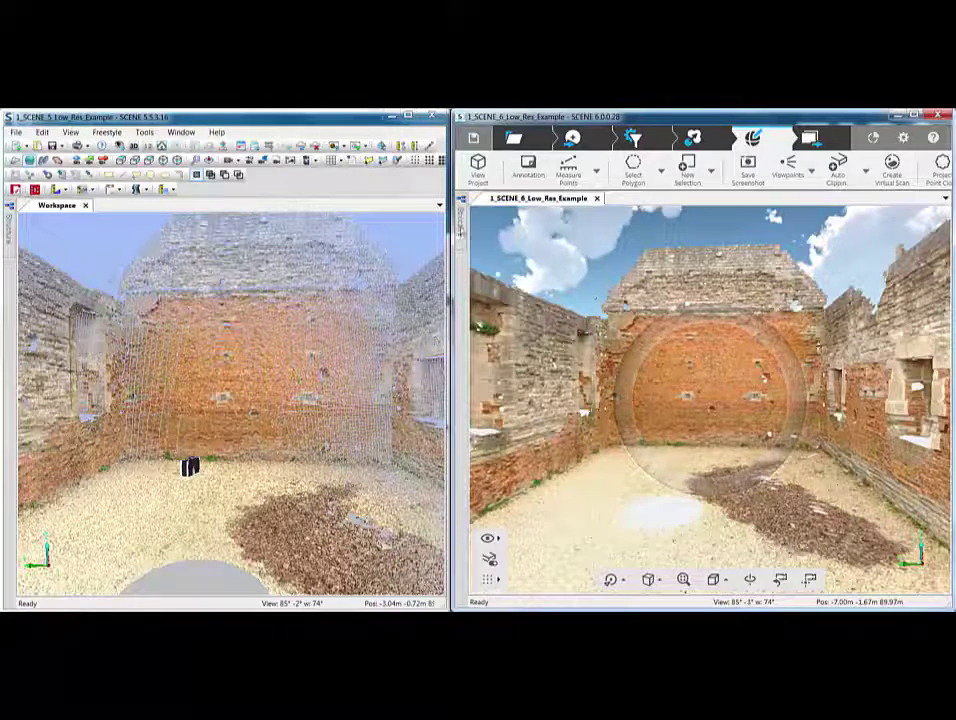
pyautogui.click(460, 225)
pyautogui.rightClick(502, 233)
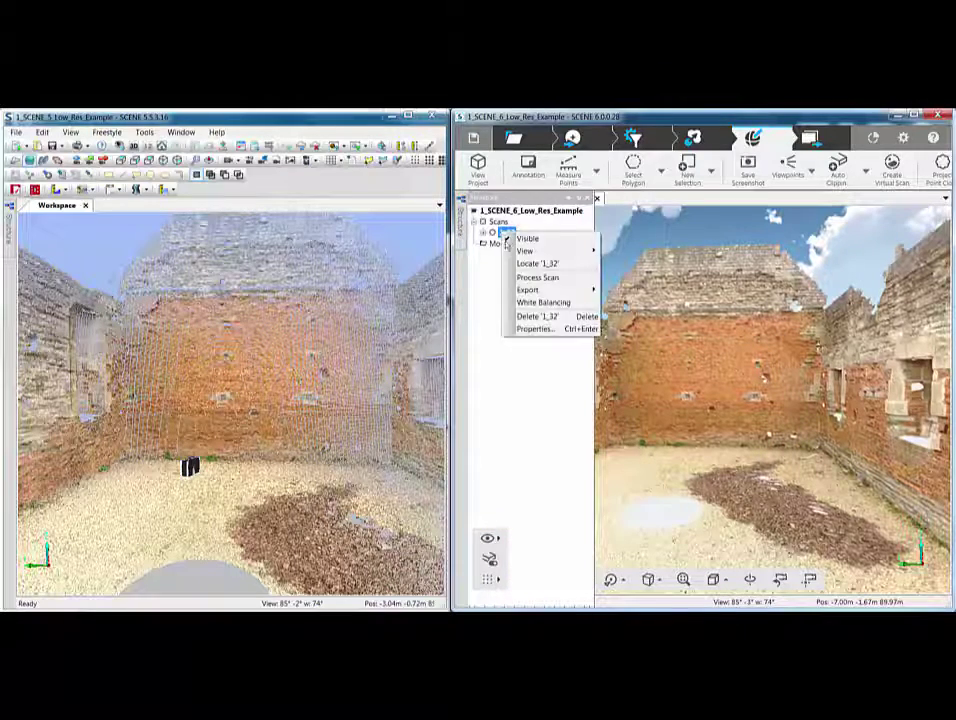
pyautogui.click(536, 329)
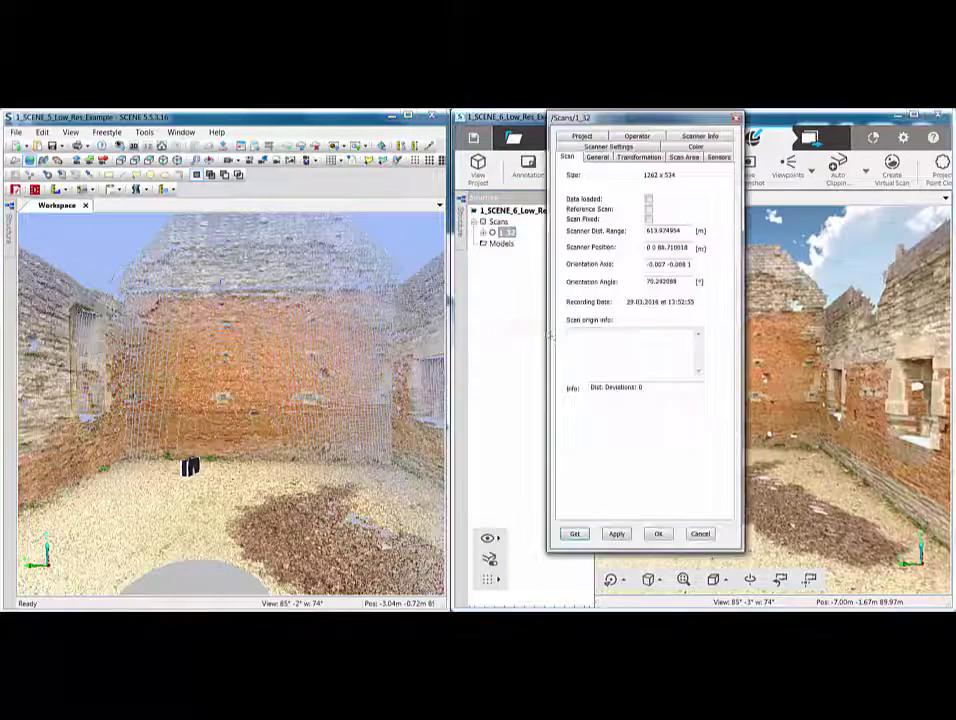
pyautogui.click(685, 158)
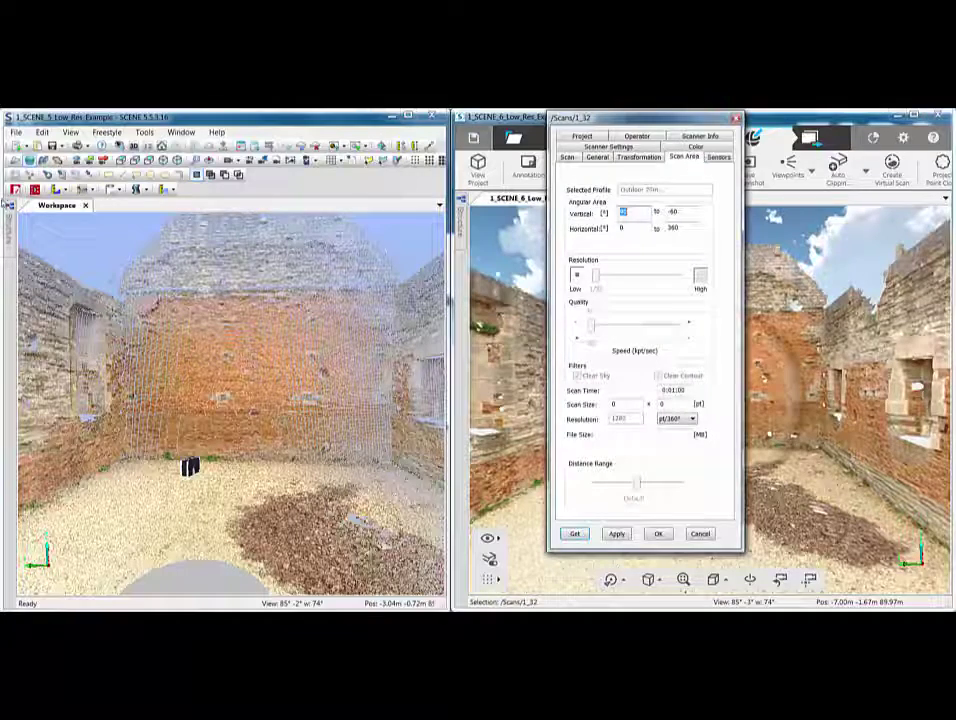
# Inspect the scan area properties of scan 1_32 in the 1_SCENE_5_Low_Res_Example project in SCENE 5 for comparison
pyautogui.click(8, 230)
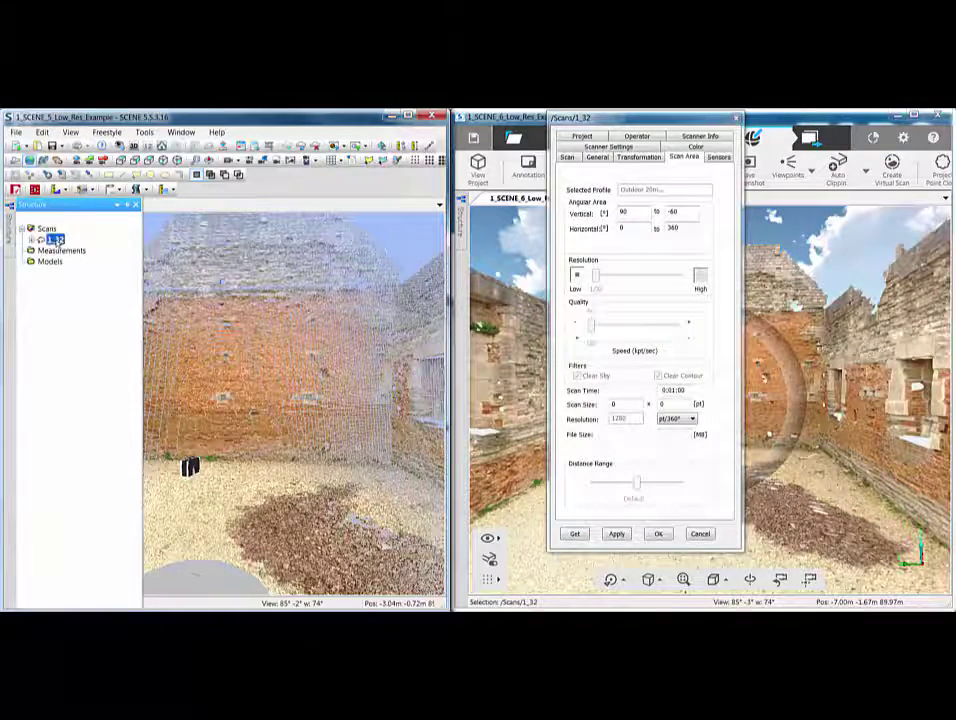
pyautogui.rightClick(50, 240)
pyautogui.click(90, 403)
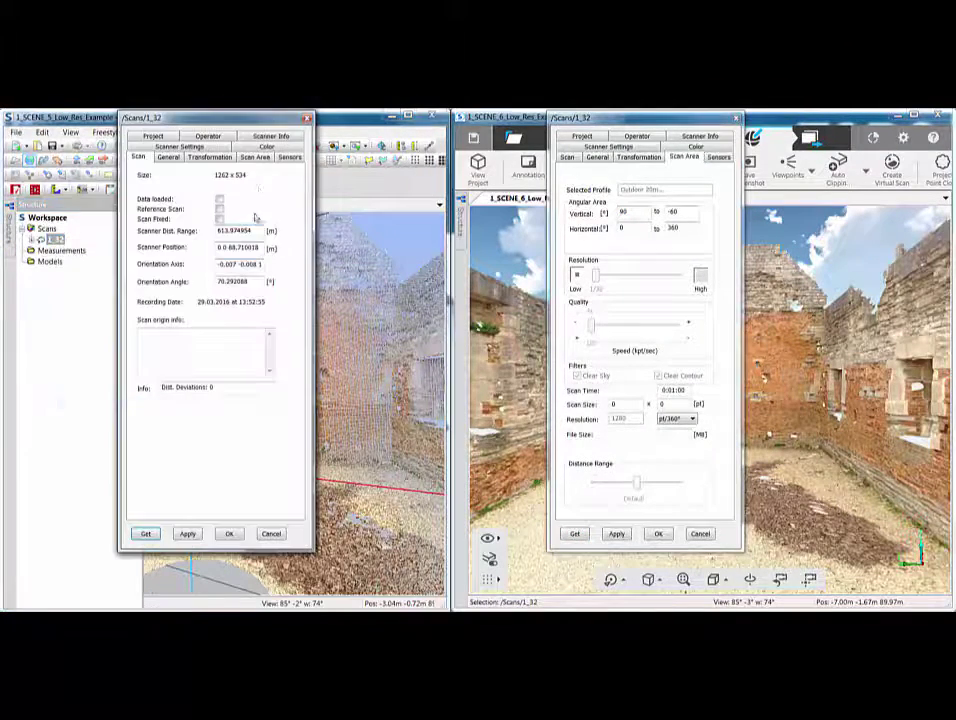
pyautogui.click(255, 157)
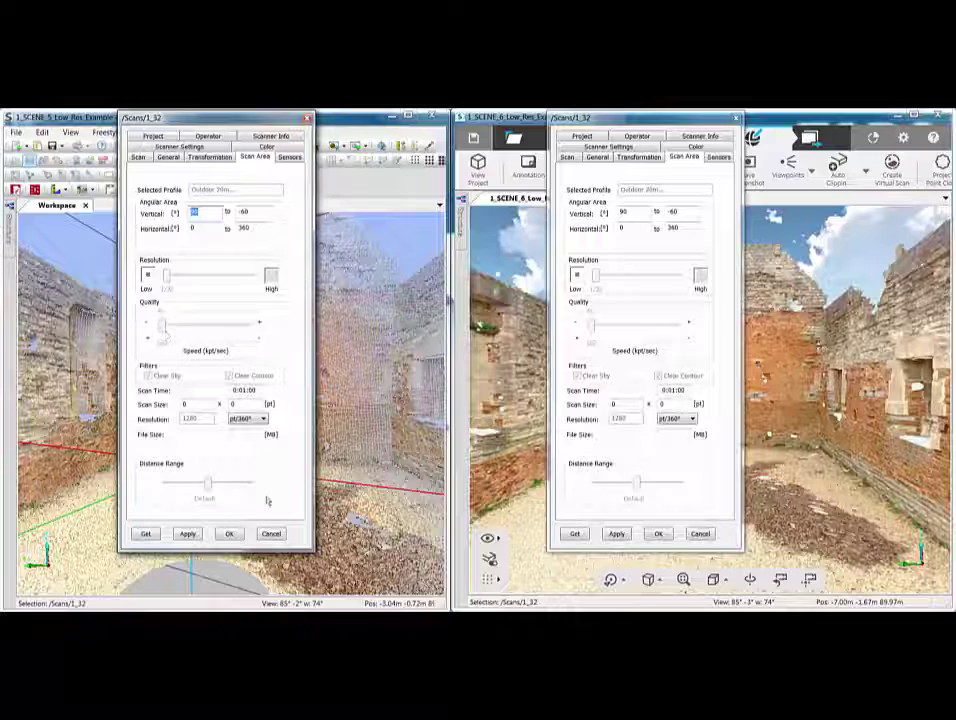
# Close both scan 1_32 property dialogs and compare the brick wall's rendering up close in SCENE 5 and SCENE 6
pyautogui.click(271, 534)
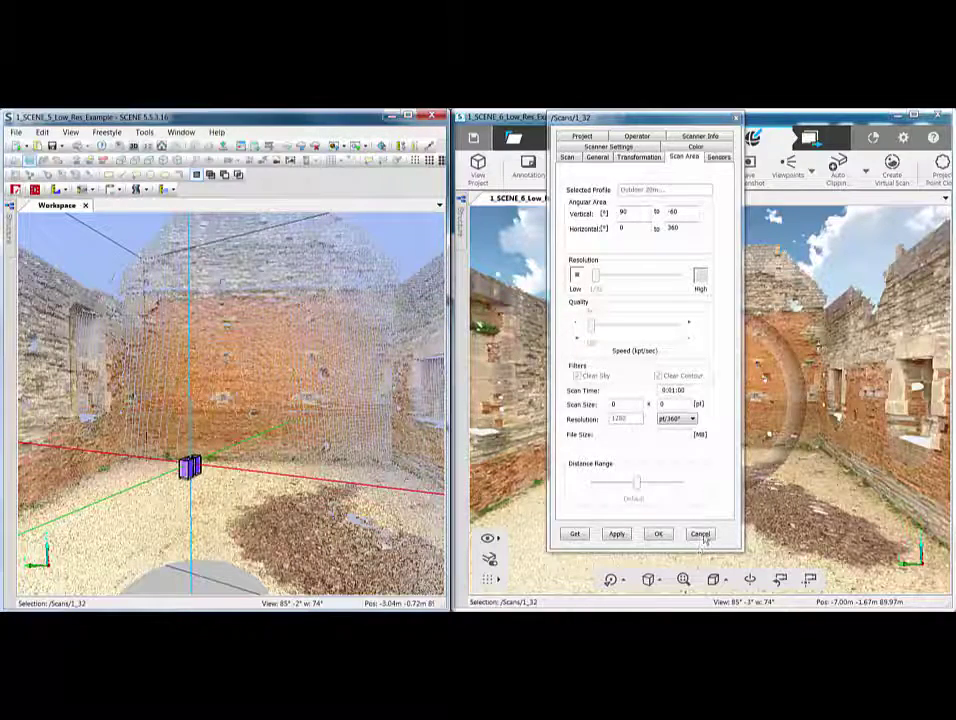
pyautogui.click(702, 534)
pyautogui.scroll(10, 290, 403)
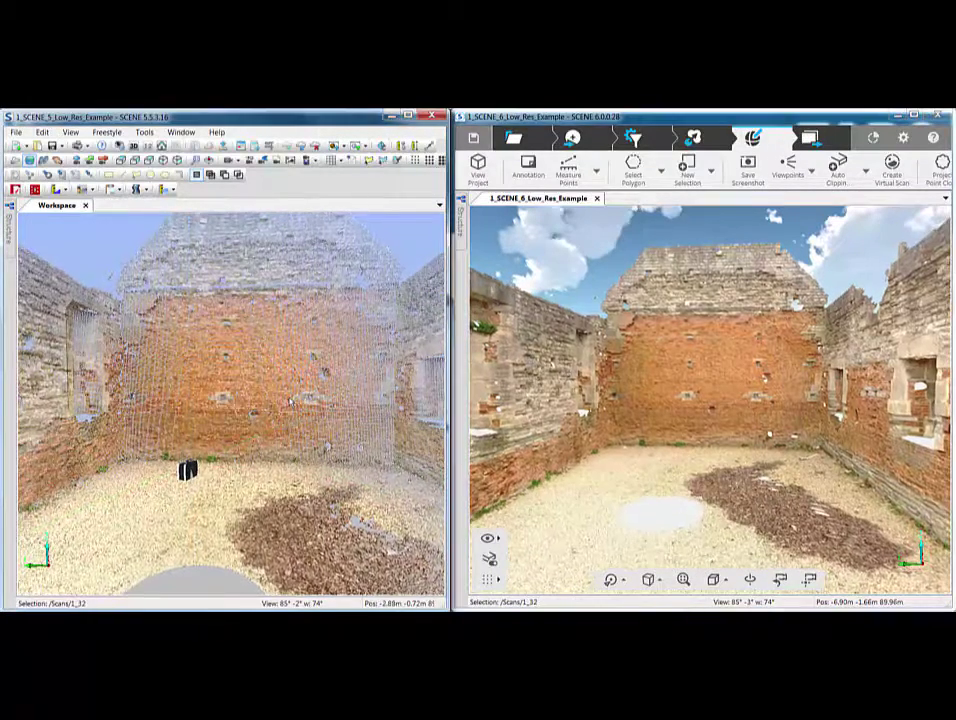
pyautogui.scroll(10, 300, 390)
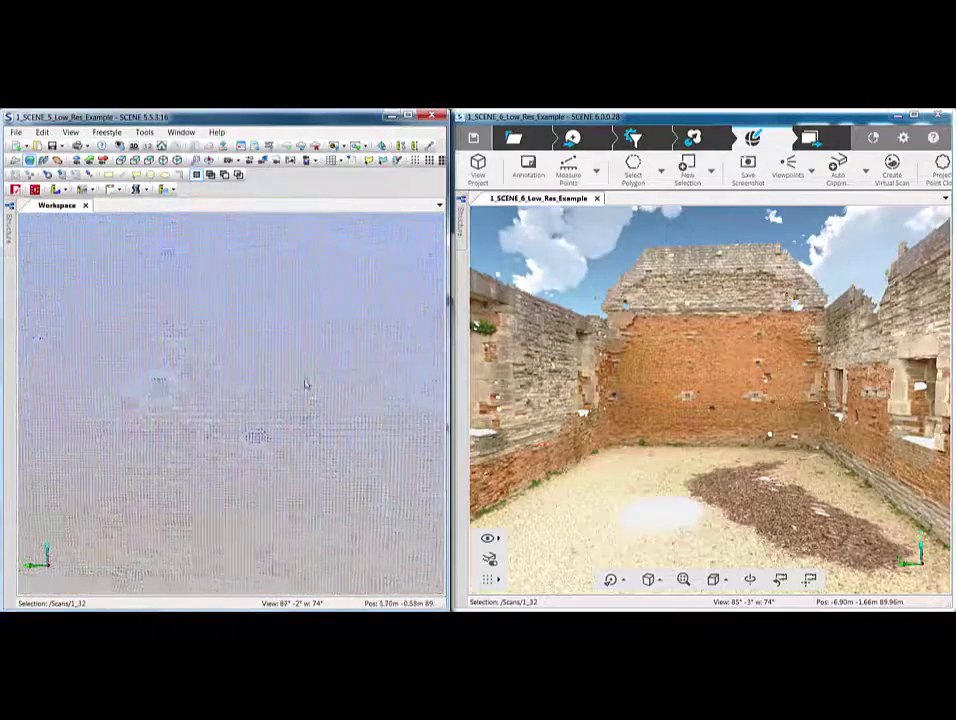
pyautogui.scroll(-10, 311, 379)
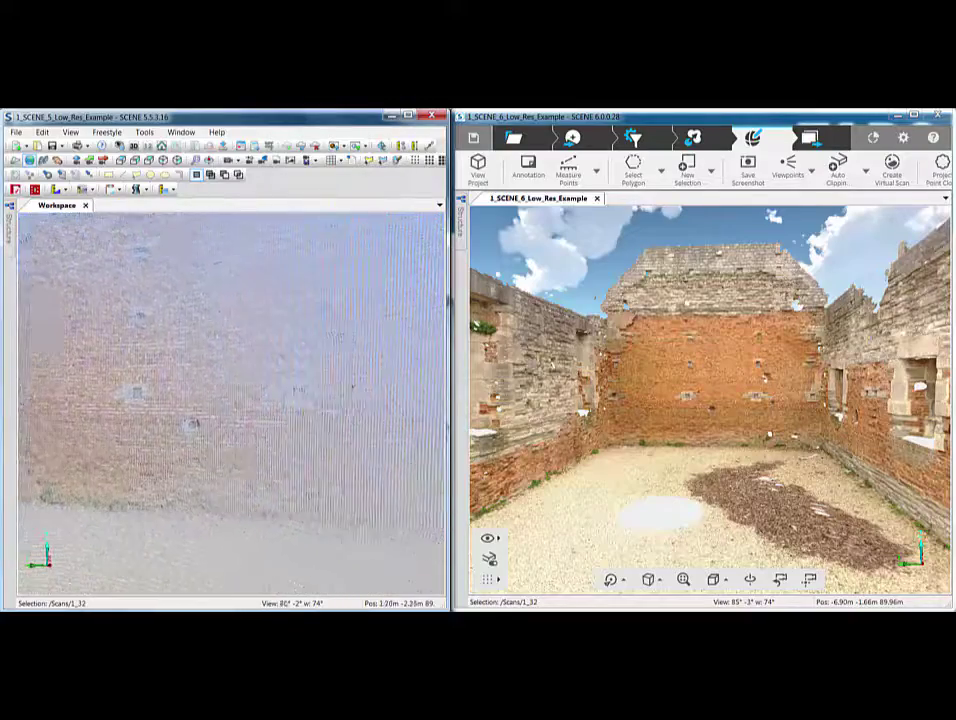
pyautogui.scroll(5, 801, 432)
pyautogui.scroll(5, 801, 432)
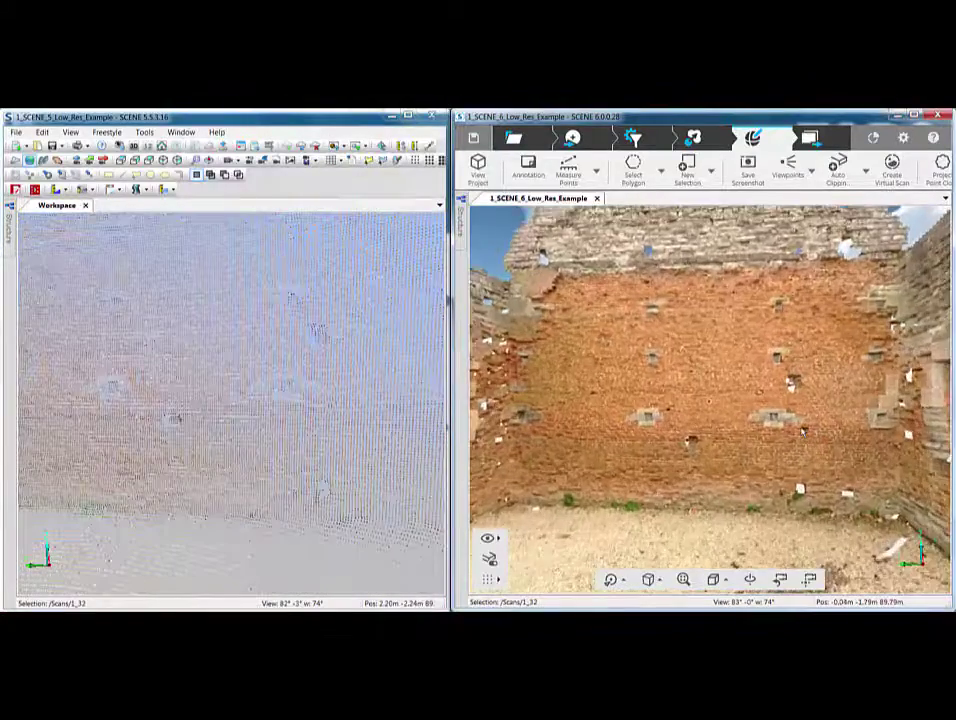
pyautogui.scroll(2, 801, 432)
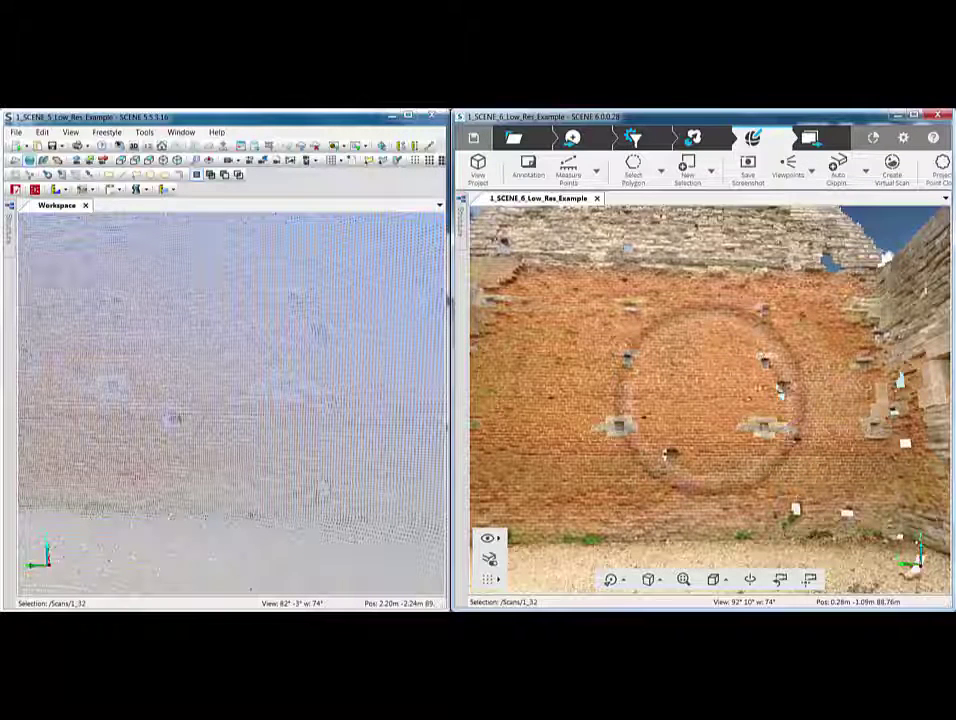
pyautogui.moveTo(862, 397); pyautogui.dragTo(851, 397)
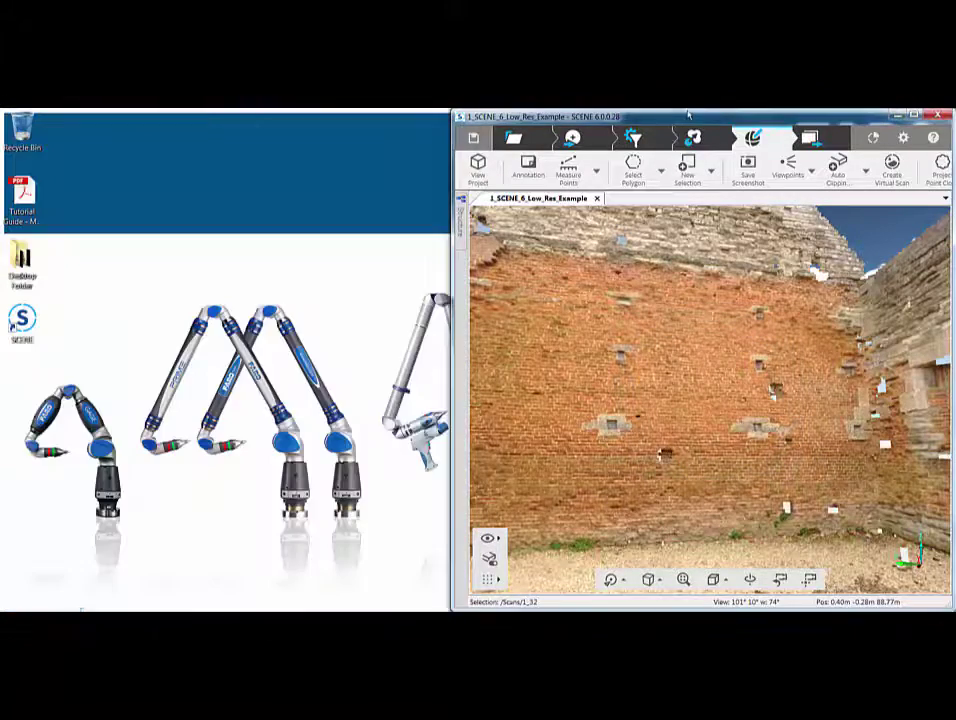
# Maximize SCENE 6 with the 1_SCENE_6_Low_Res_Example project and switch to the classic user interface
pyautogui.doubleClick(687, 119)
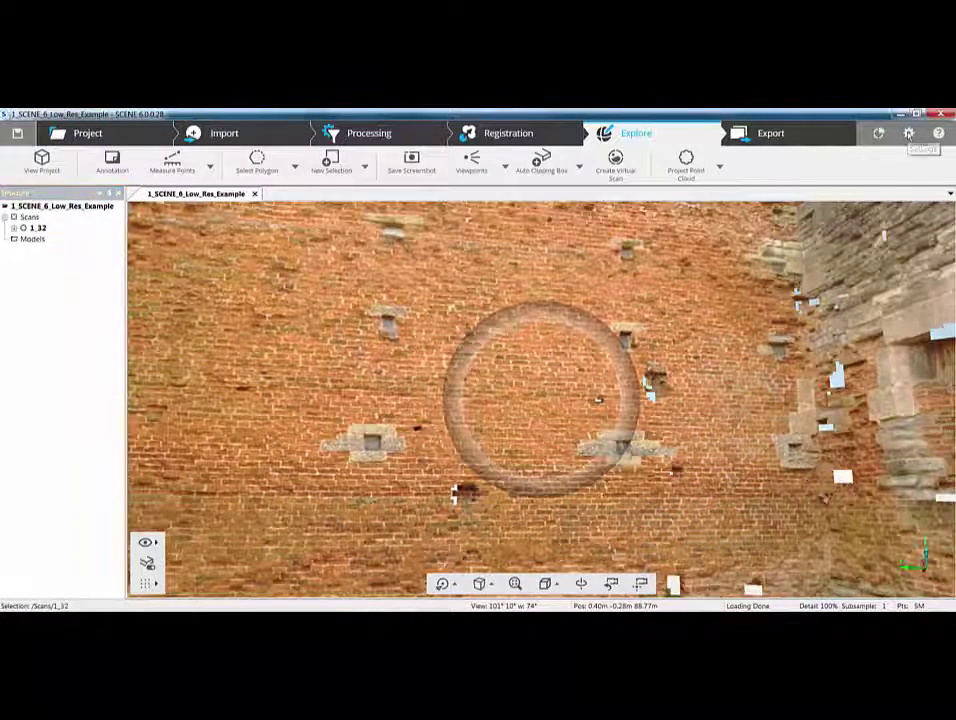
pyautogui.click(908, 133)
pyautogui.click(160, 166)
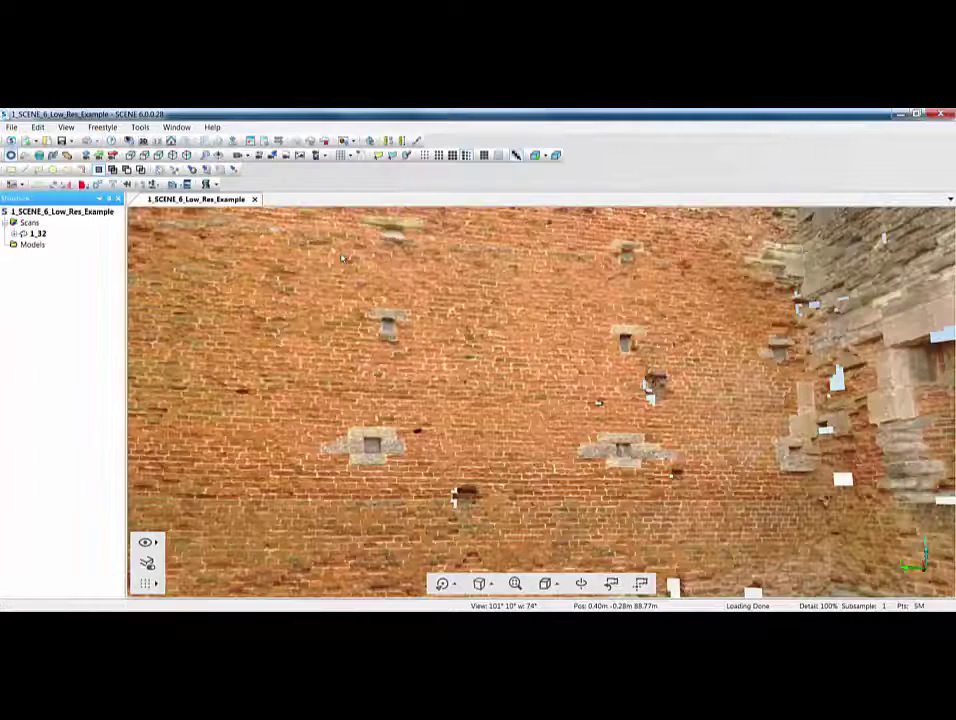
# Open scan 1_32 in Planar View, then close and reopen it to examine the panorama
pyautogui.rightClick(34, 236)
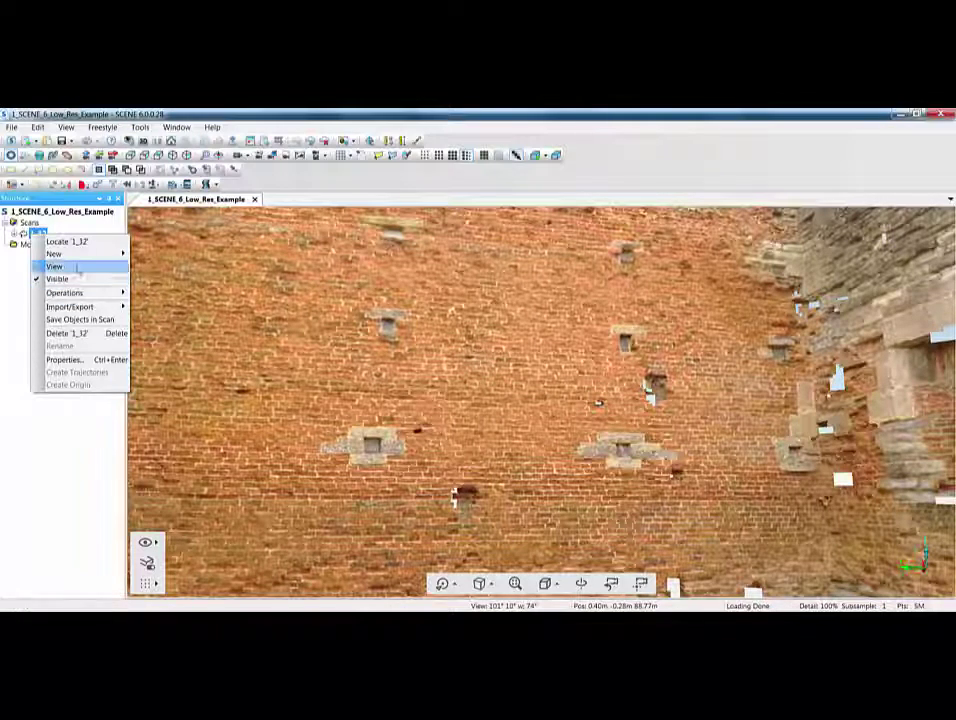
pyautogui.moveTo(78, 267)
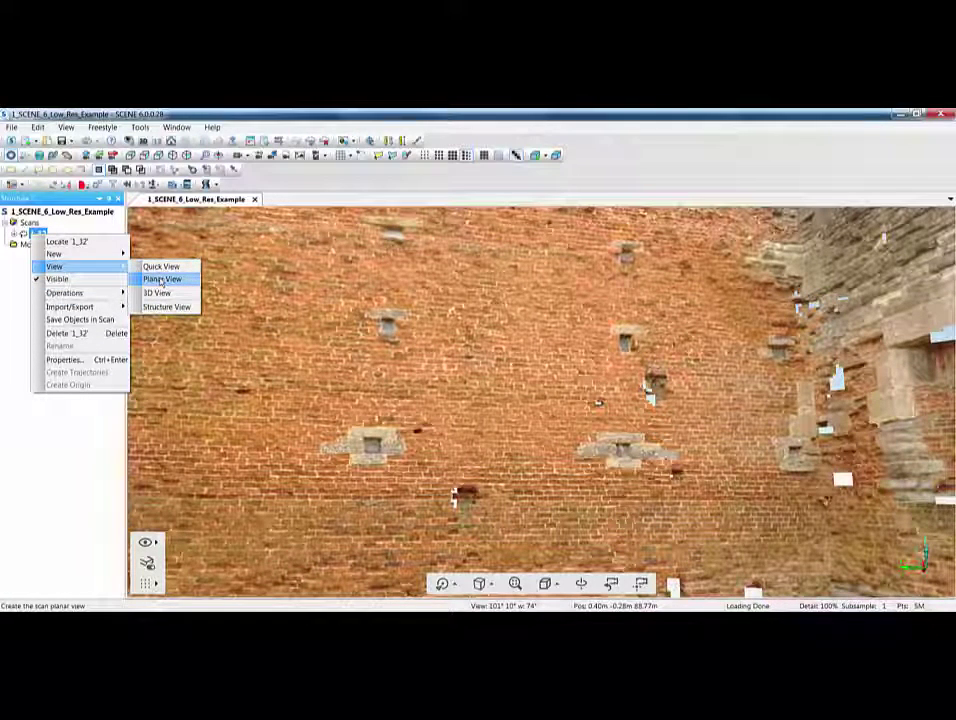
pyautogui.click(161, 280)
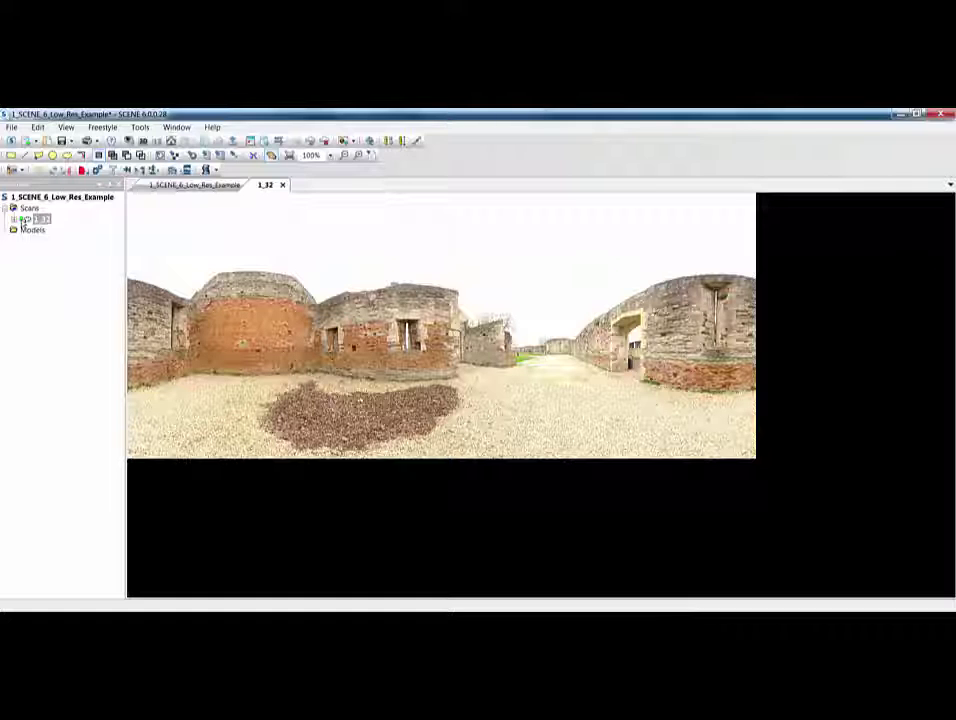
pyautogui.click(283, 186)
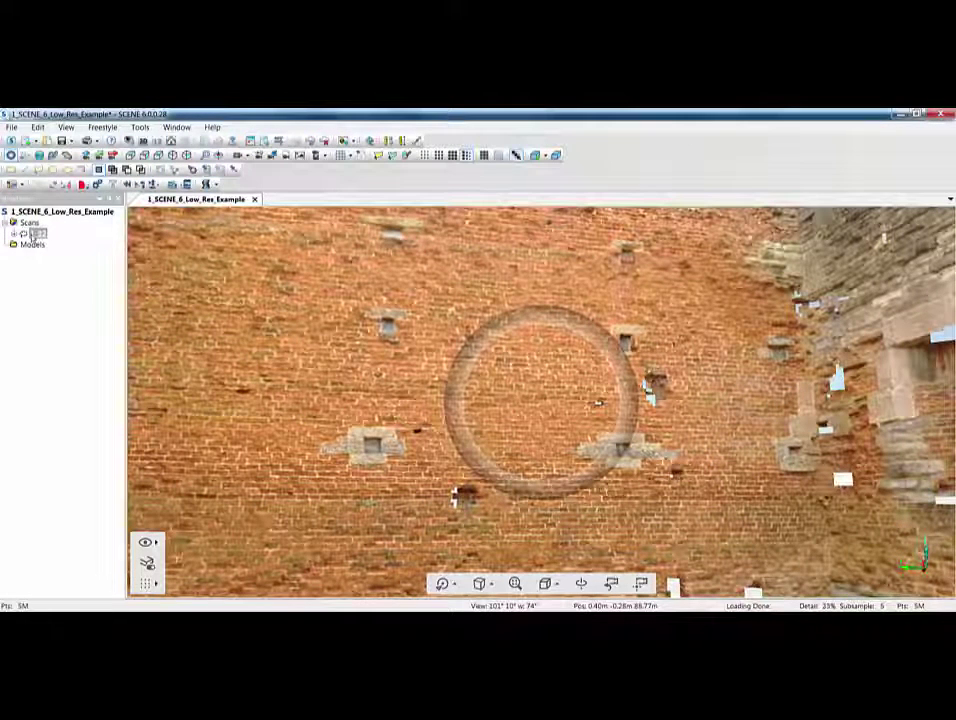
pyautogui.rightClick(34, 234)
pyautogui.moveTo(60, 266)
pyautogui.click(160, 278)
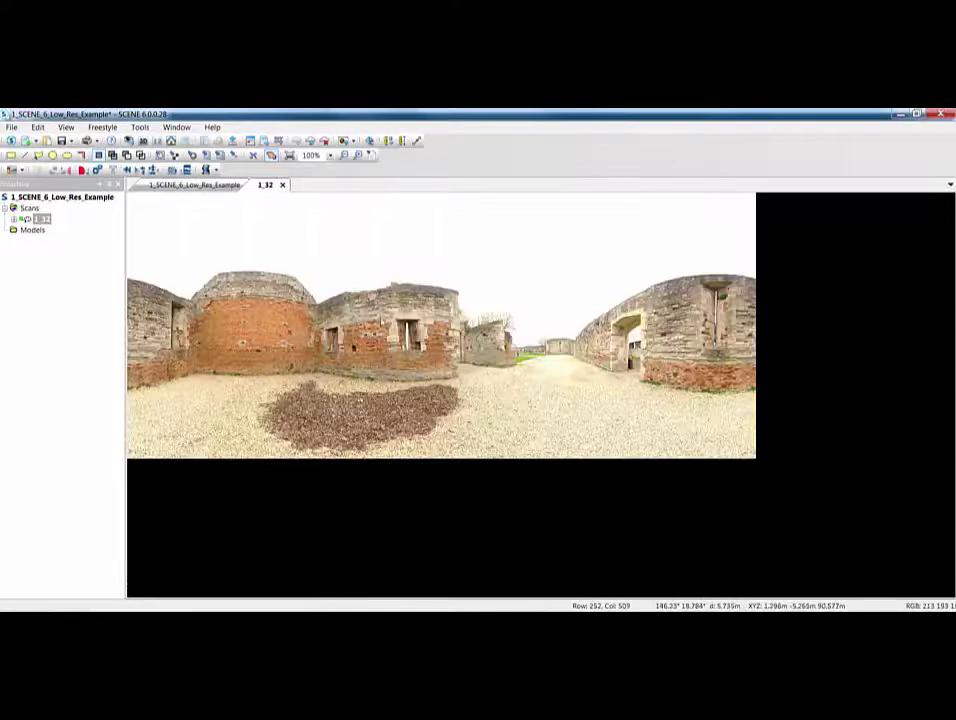
pyautogui.scroll(5, 355, 338)
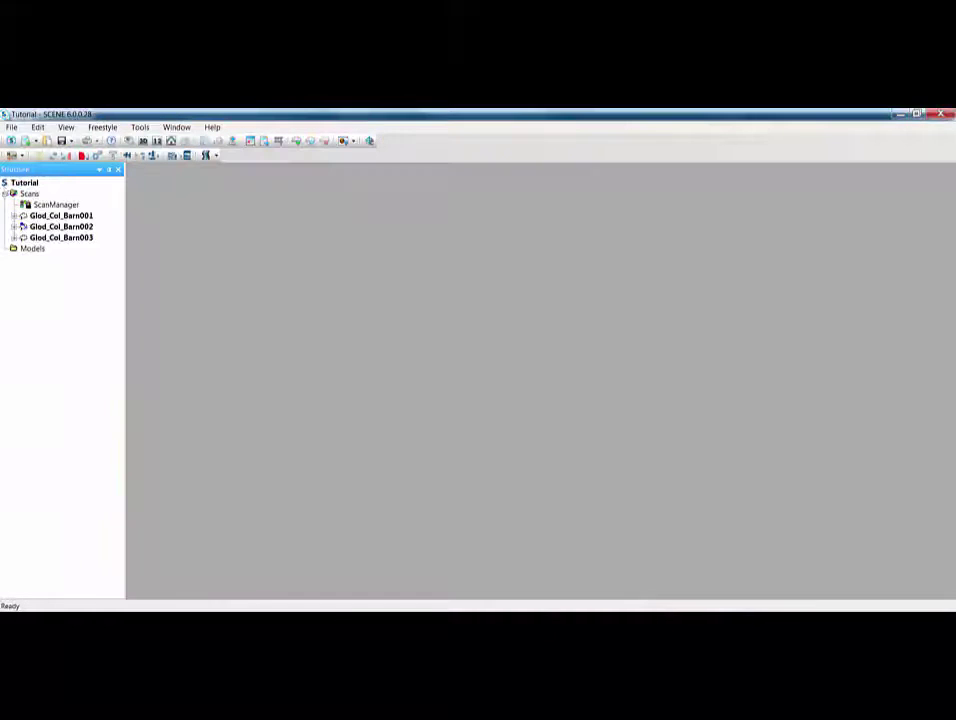
# Open a 3D view of the whole Scans folder in the Tutorial project
pyautogui.rightClick(33, 196)
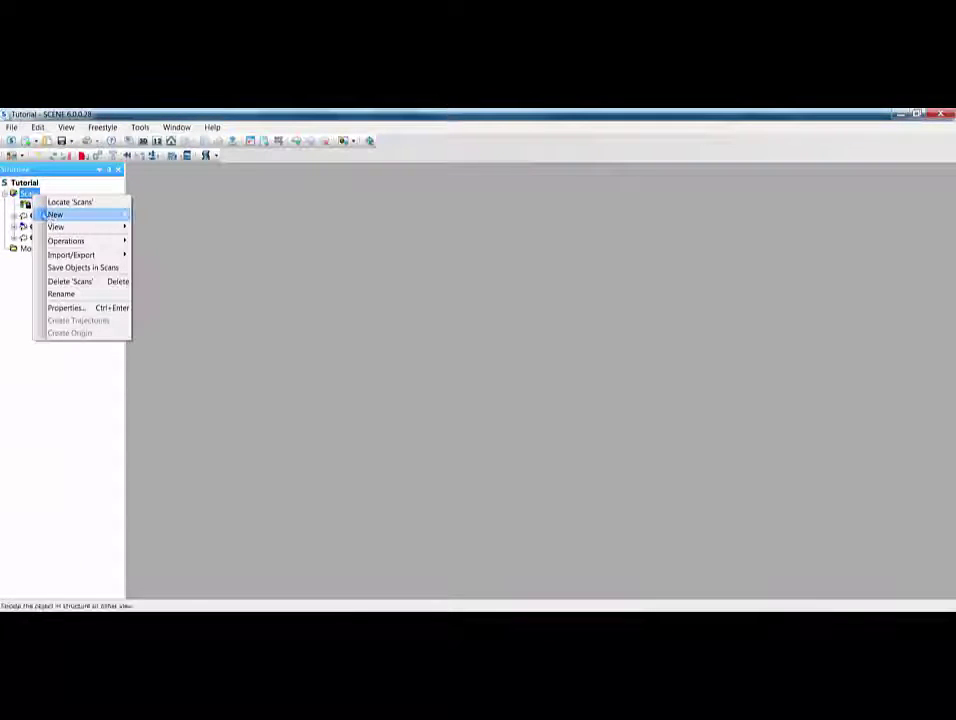
pyautogui.moveTo(60, 226)
pyautogui.click(164, 228)
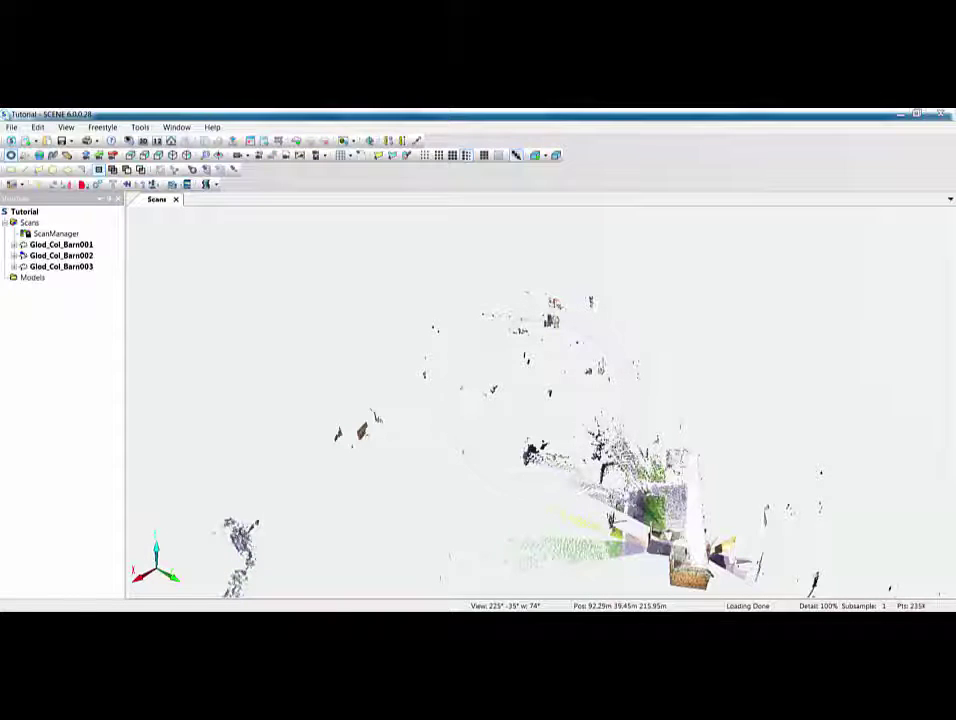
# Import the Glod_Col_Barn004 scan into the Tutorial project and save the shared changes without a comment
pyautogui.moveTo(62, 393); pyautogui.dragTo(63, 389)
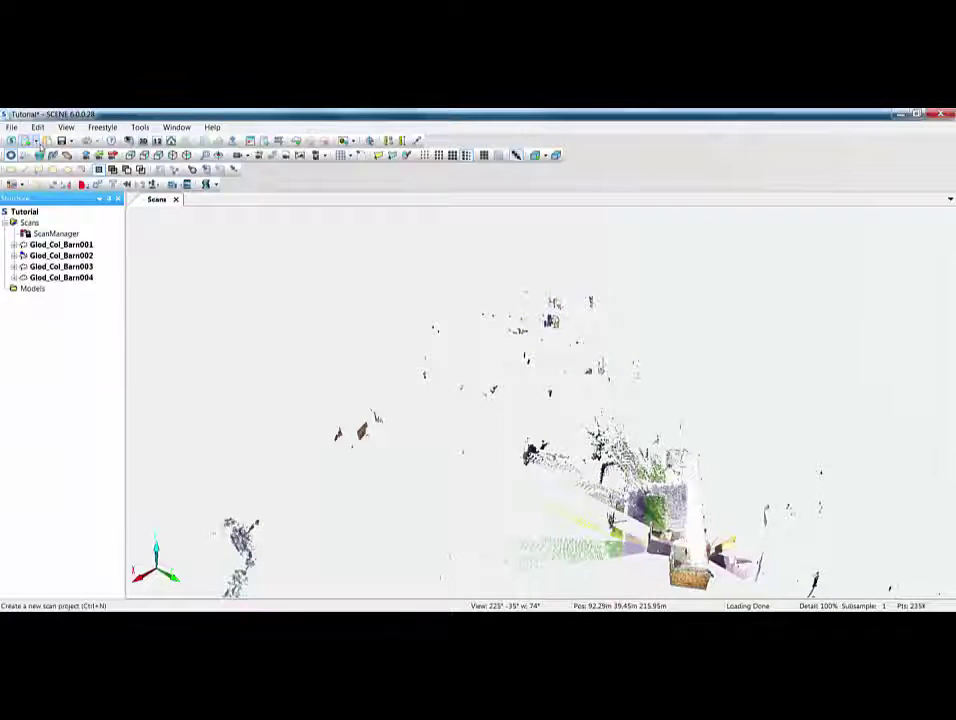
pyautogui.click(61, 140)
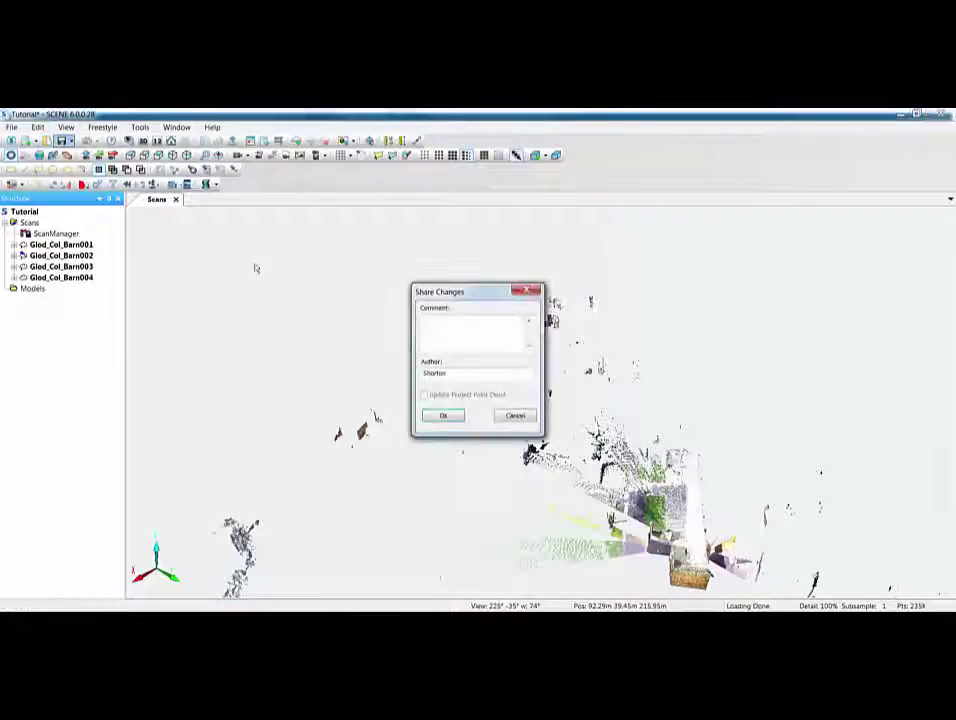
pyautogui.click(443, 415)
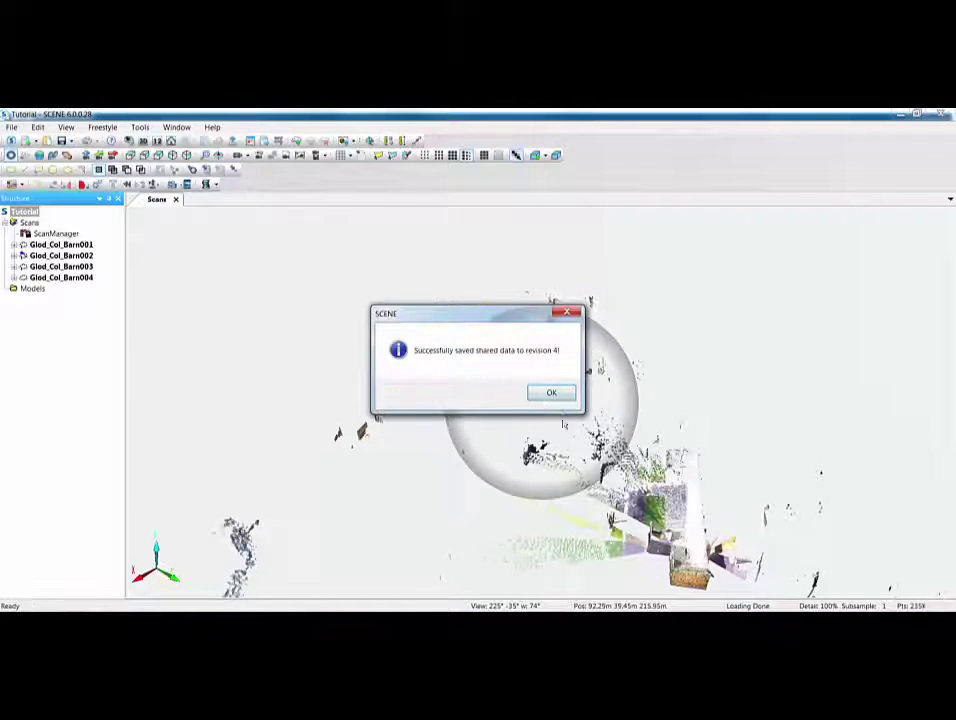
pyautogui.click(548, 392)
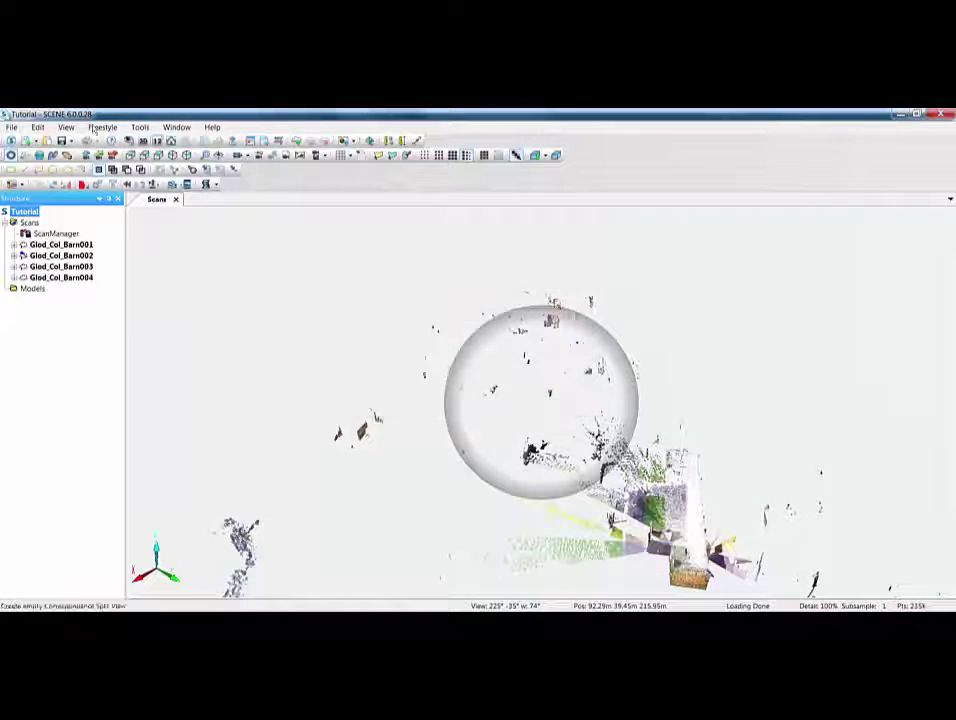
# Check the Tutorial project's processing status in the workflow interface and return to the classic interface
pyautogui.click(10, 143)
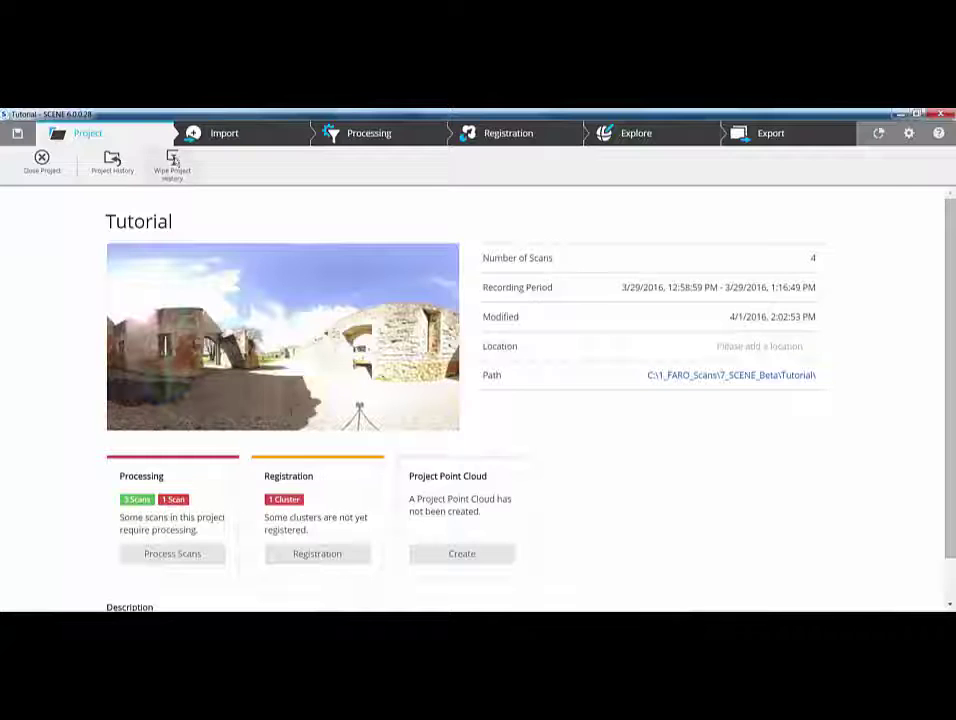
pyautogui.click(909, 133)
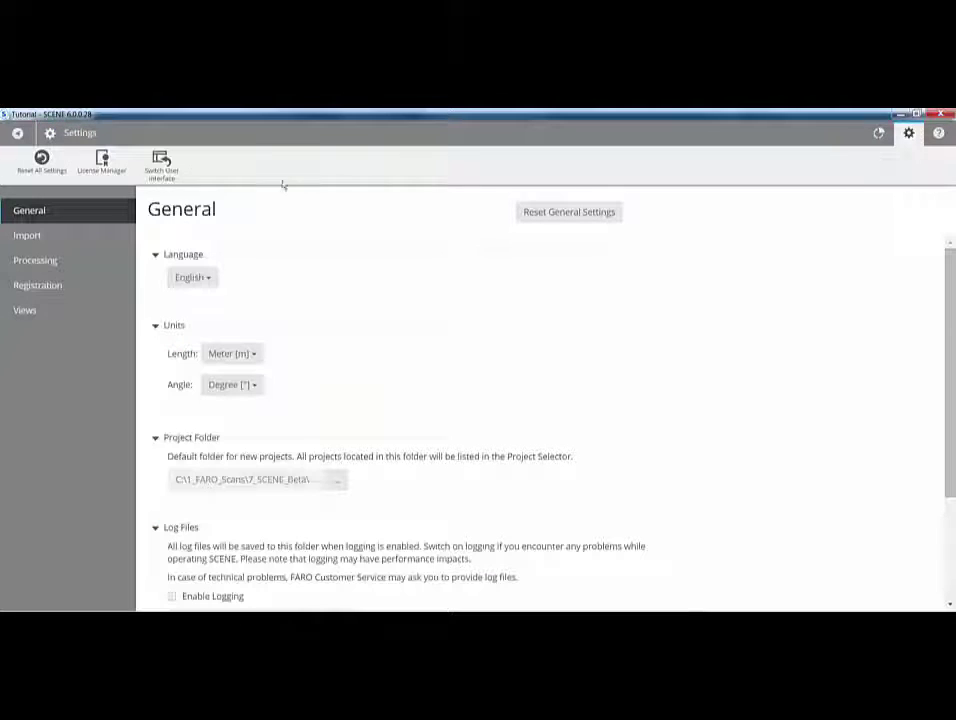
pyautogui.click(161, 168)
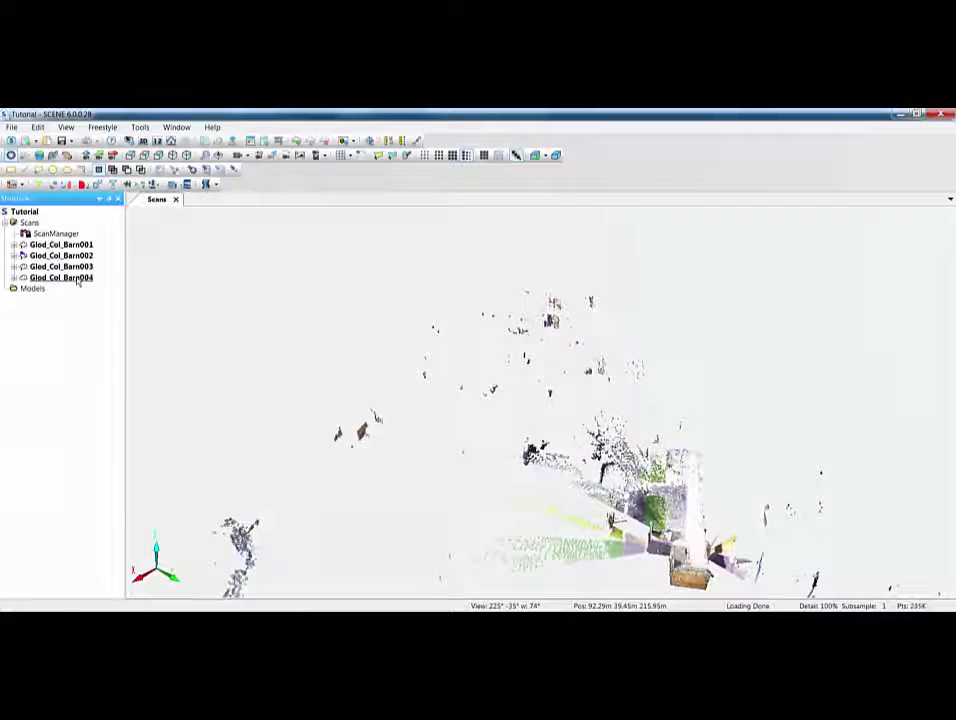
# Open Glod_Col_Barn004 in 3D View so the unprocessed scan gets preprocessed, and show the whole point cloud
pyautogui.rightClick(78, 280)
pyautogui.moveTo(173, 315)
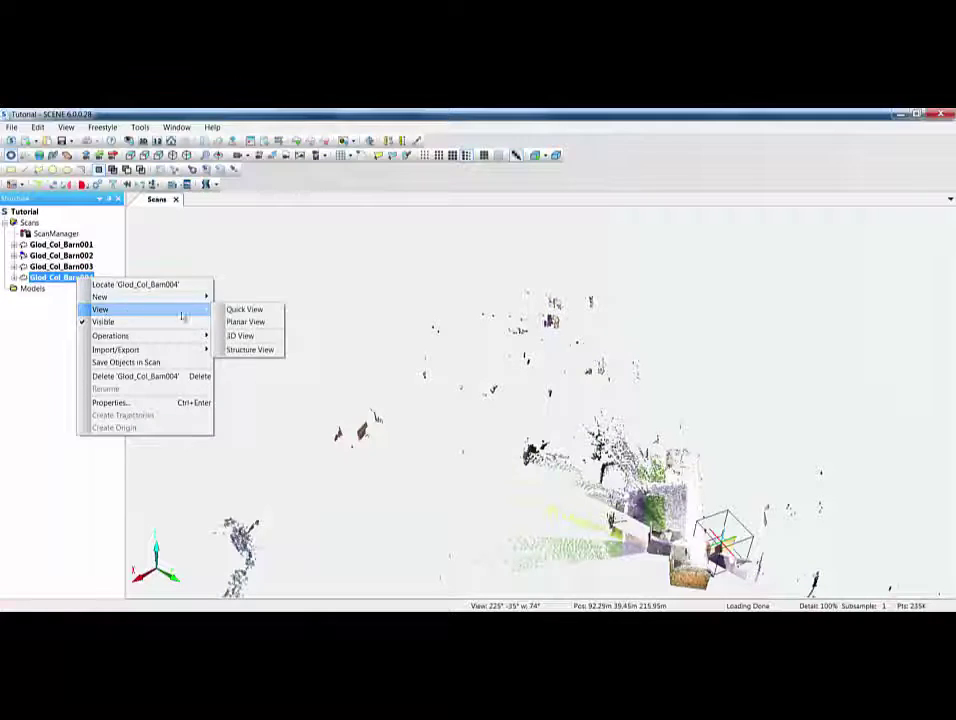
pyautogui.click(236, 335)
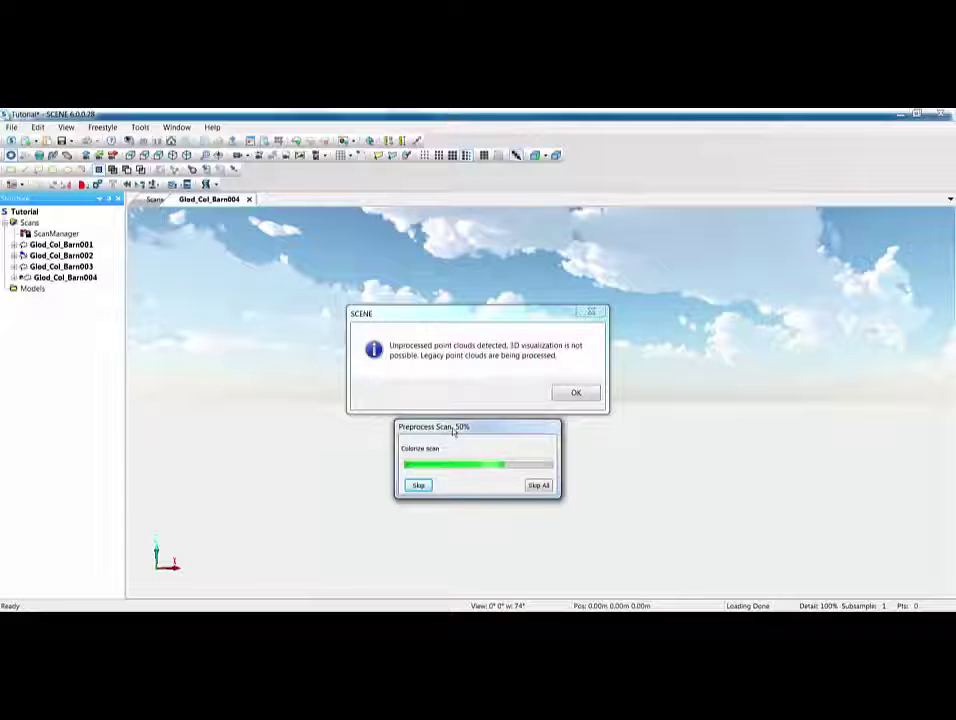
pyautogui.click(574, 393)
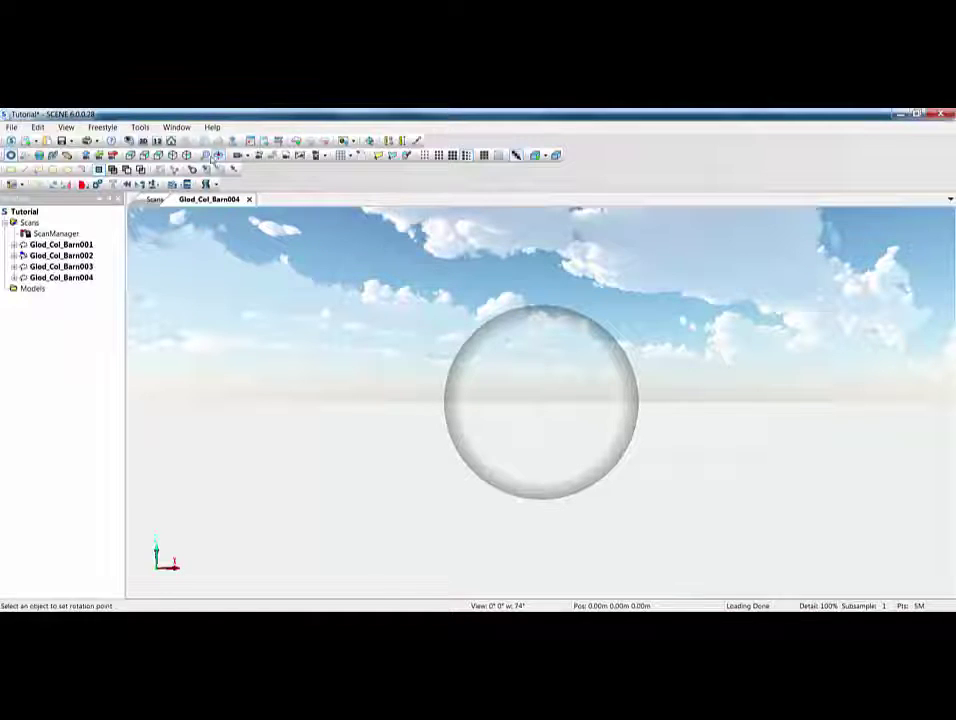
pyautogui.click(208, 156)
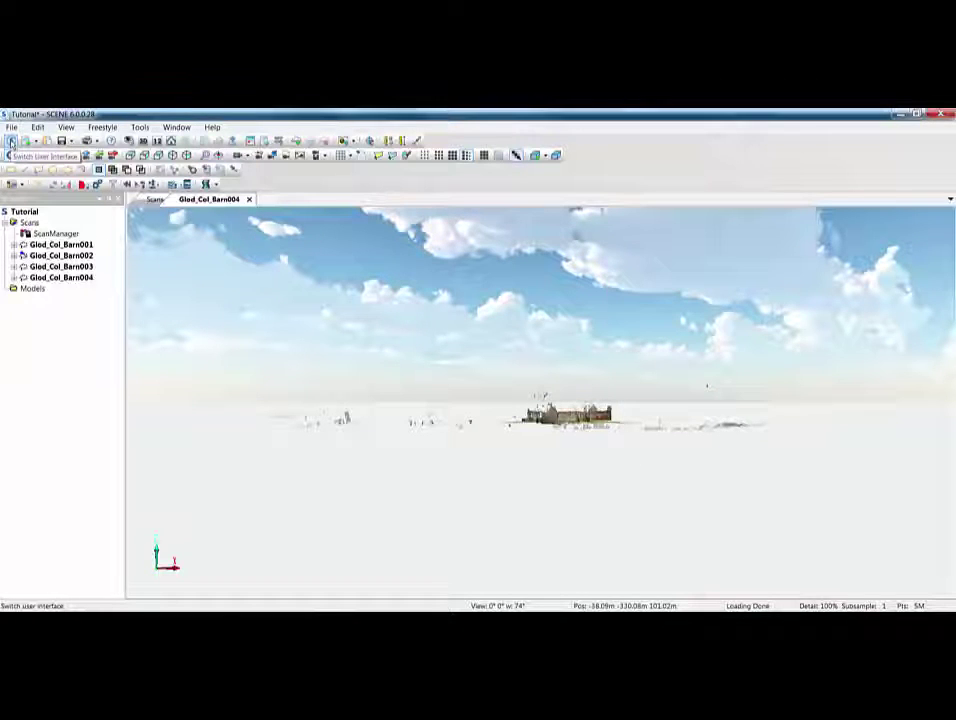
# Switch to the workflow interface to check the Tutorial project's status and open its Explore stage
pyautogui.click(11, 143)
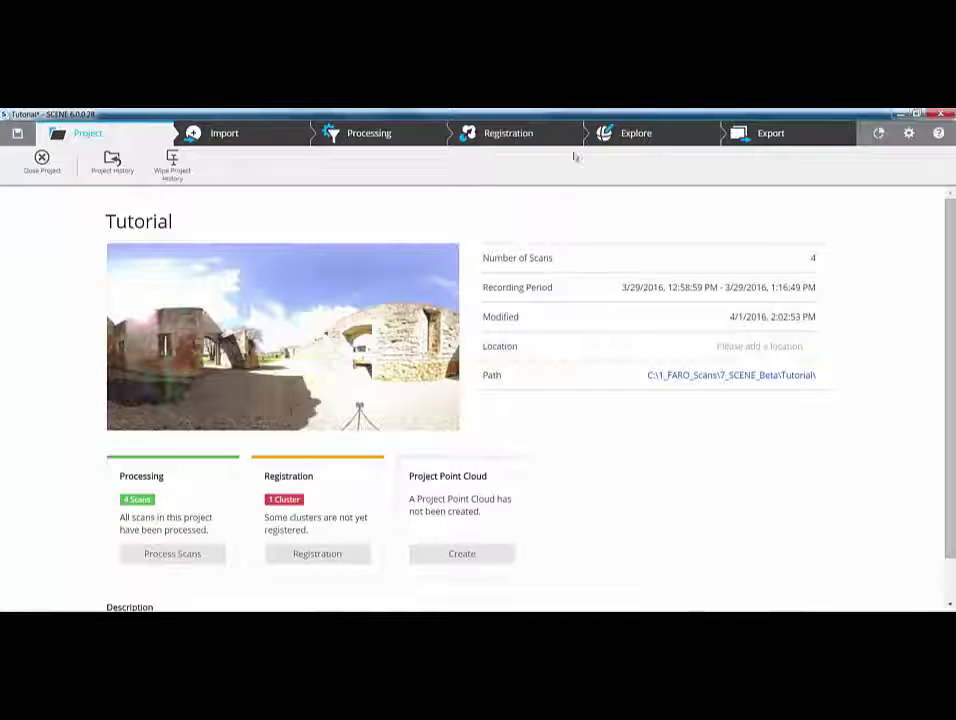
pyautogui.click(647, 140)
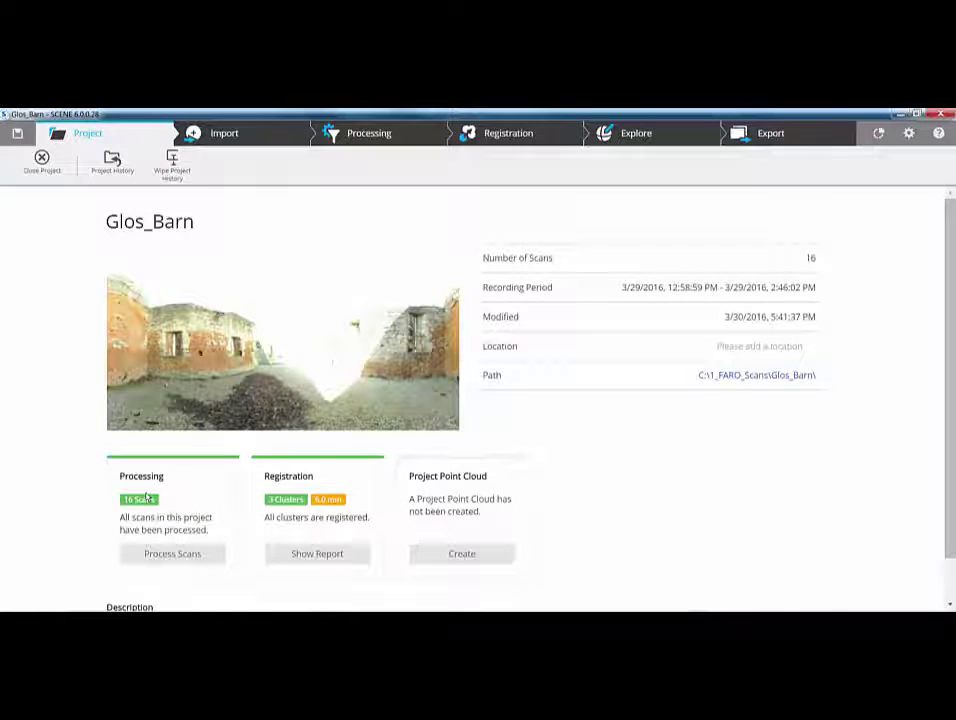
# Review the Glos_Barn registration report for the Master cluster, including the cluster table and the Overlap color matrix
pyautogui.moveTo(286, 501)
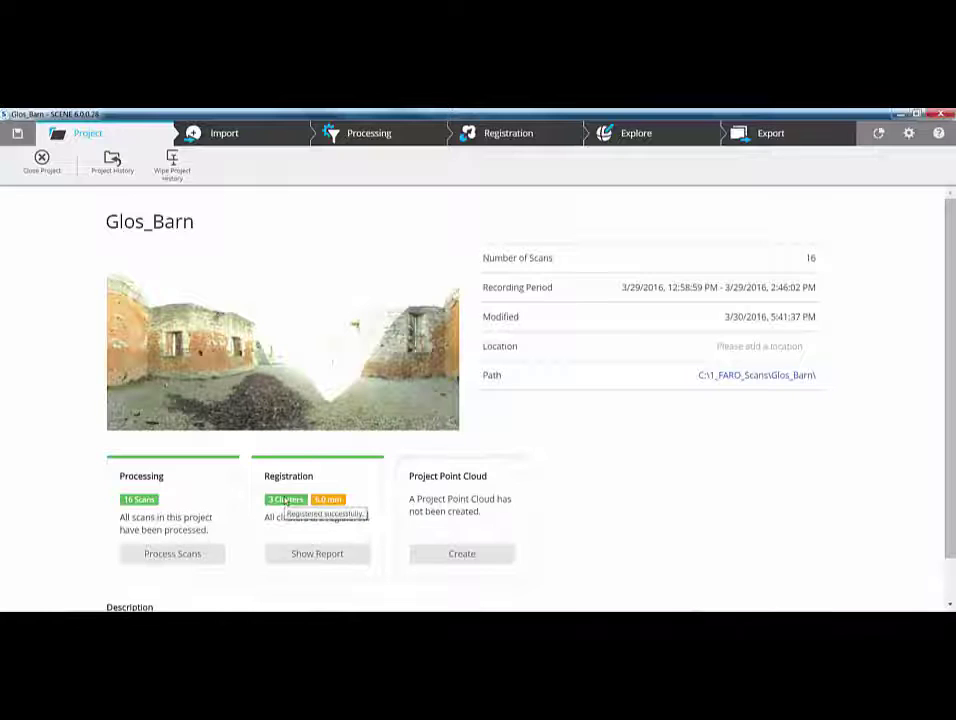
pyautogui.click(321, 555)
pyautogui.moveTo(495, 424)
pyautogui.scroll(-3, 484, 440)
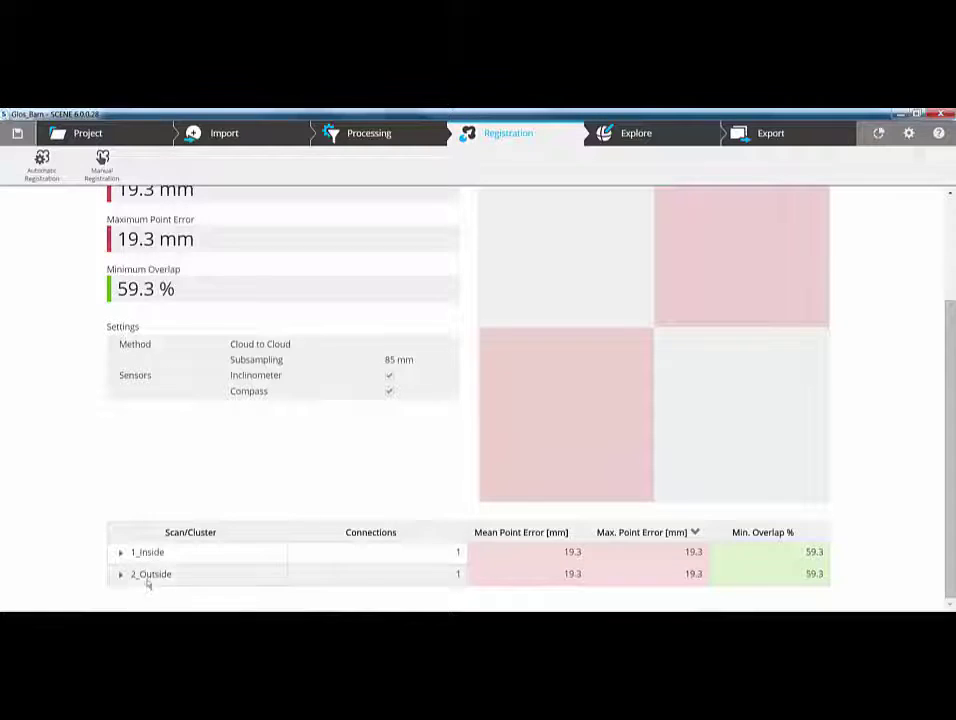
pyautogui.scroll(2, 448, 456)
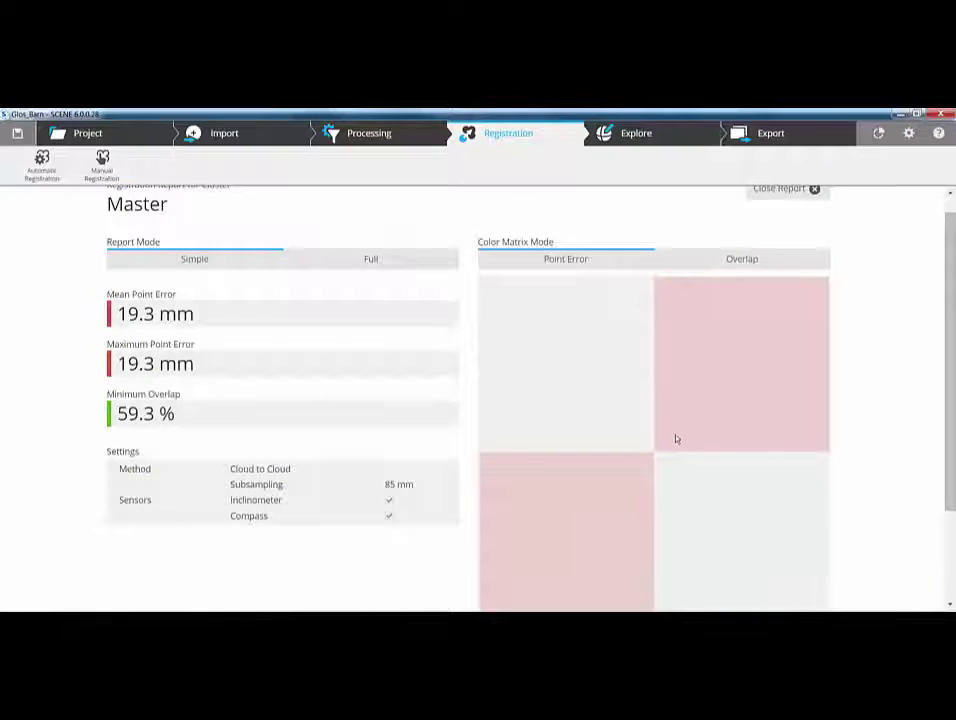
pyautogui.click(741, 260)
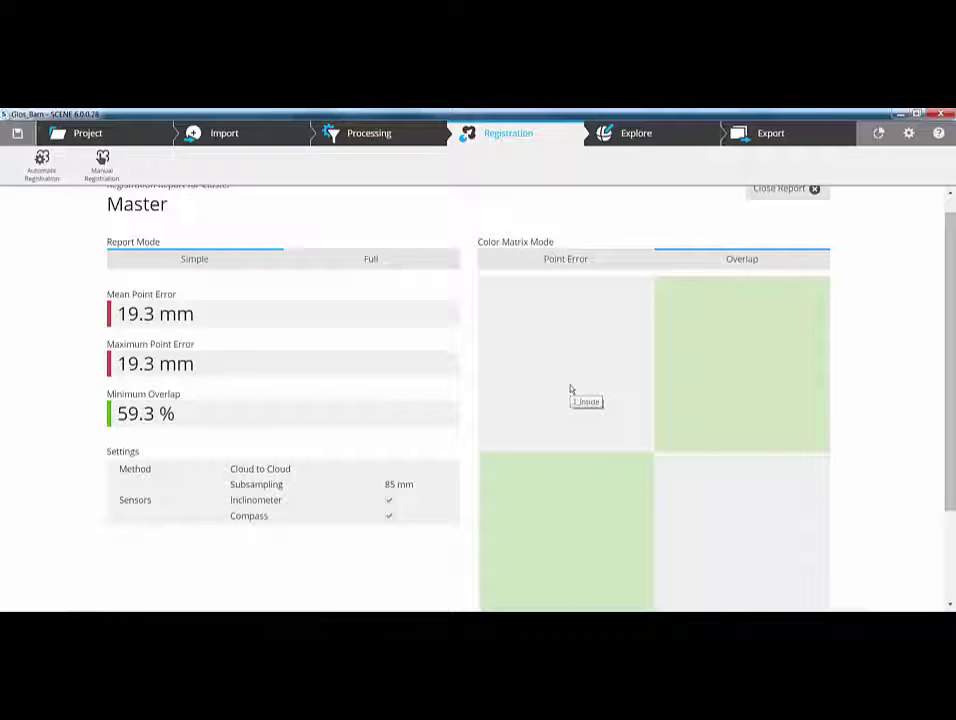
pyautogui.moveTo(706, 364)
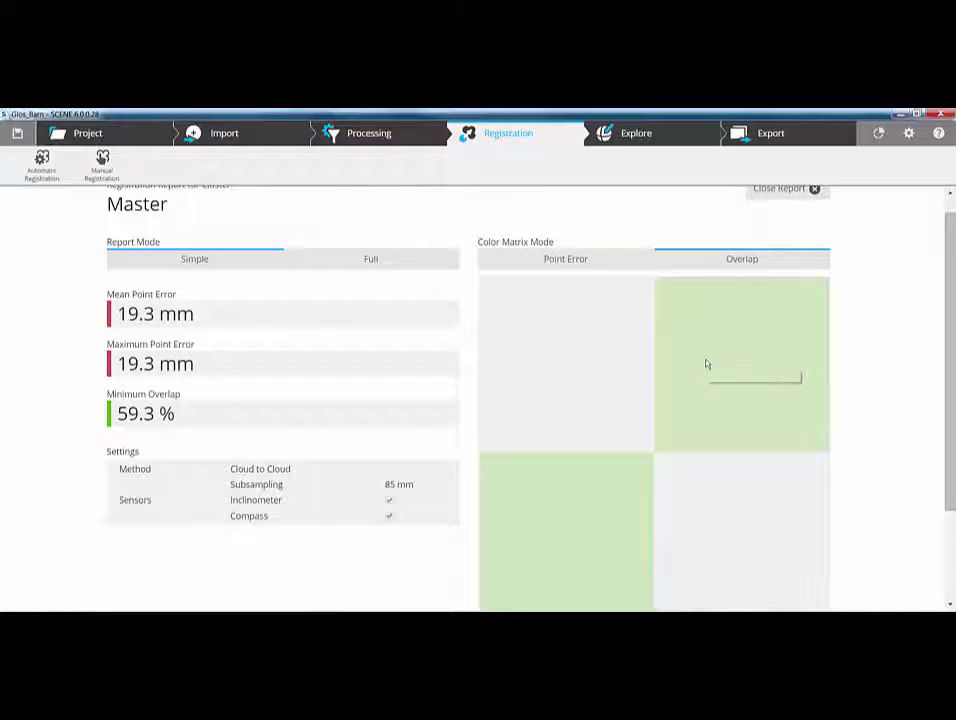
# Show the Master cluster's registration report in Full mode and examine the Overlap color matrix
pyautogui.click(369, 262)
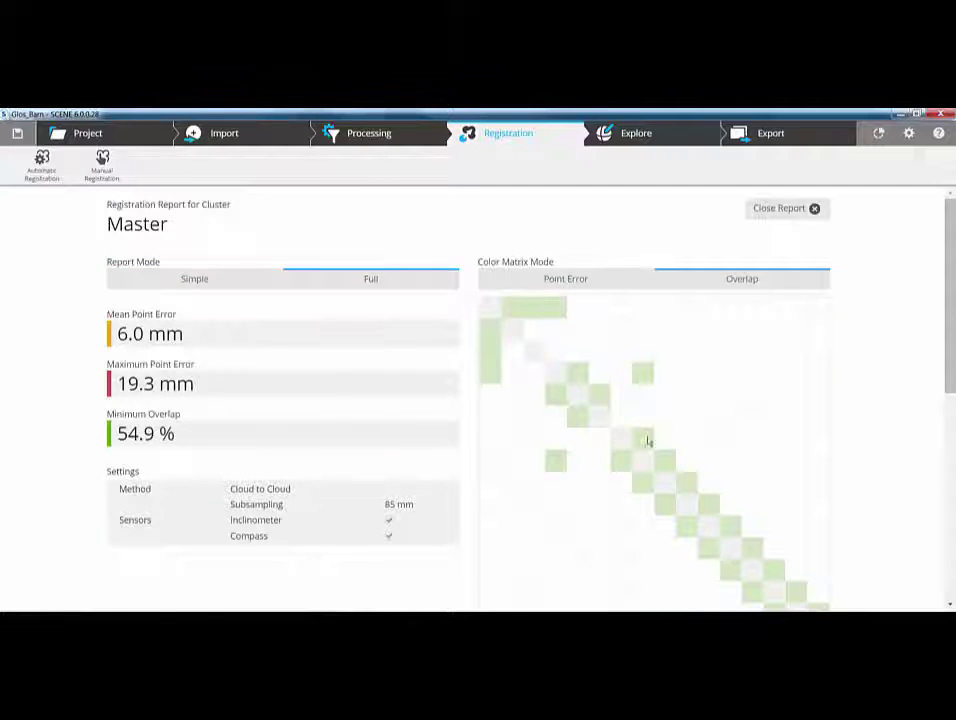
pyautogui.scroll(-1, 662, 455)
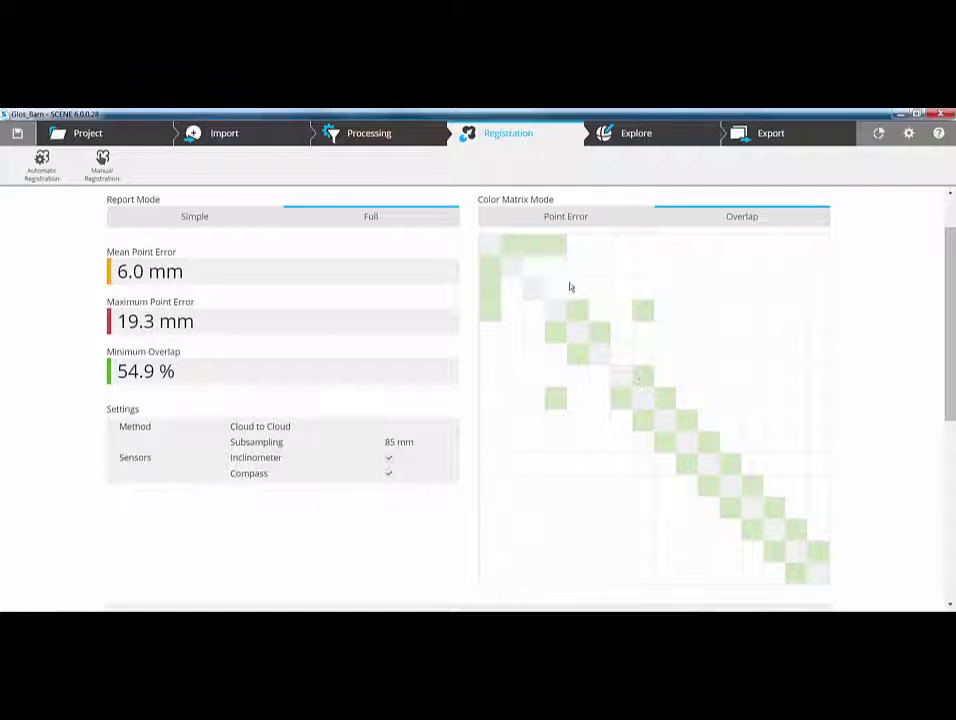
# Reset the Registration settings, including the report's color-coding thresholds, to their default values and return to the Registration stage
pyautogui.click(907, 135)
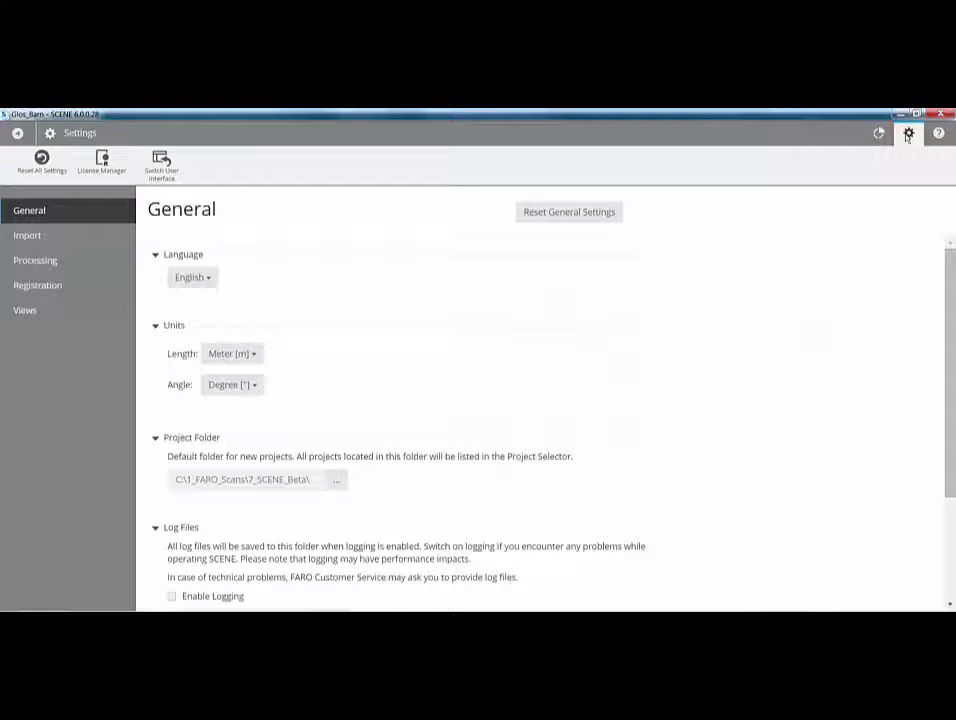
pyautogui.click(27, 286)
pyautogui.scroll(-5, 262, 416)
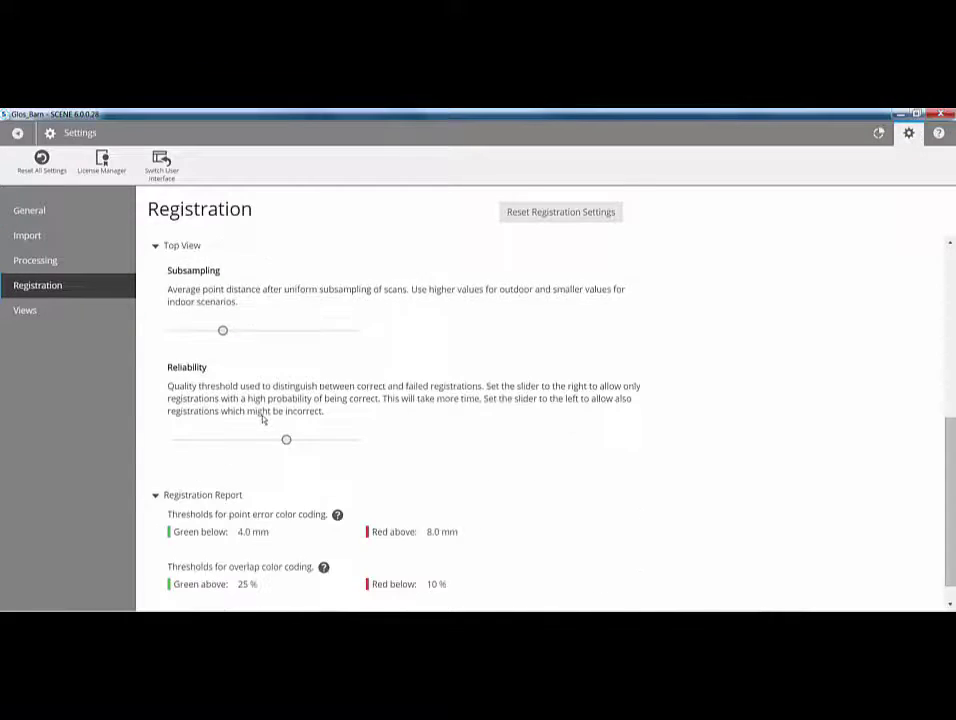
pyautogui.click(553, 213)
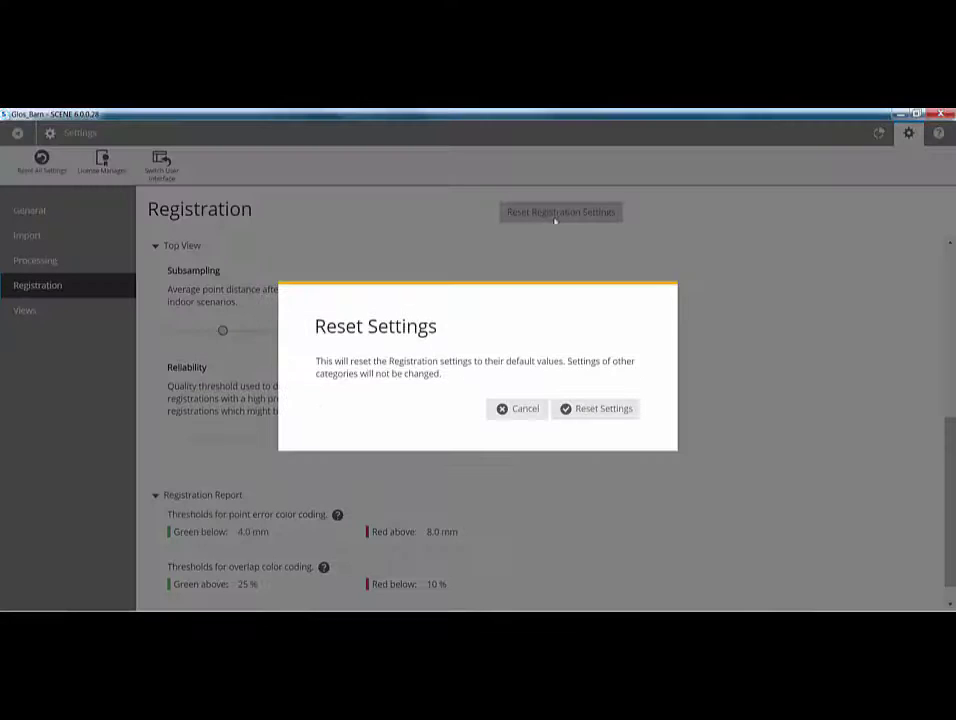
pyautogui.click(596, 412)
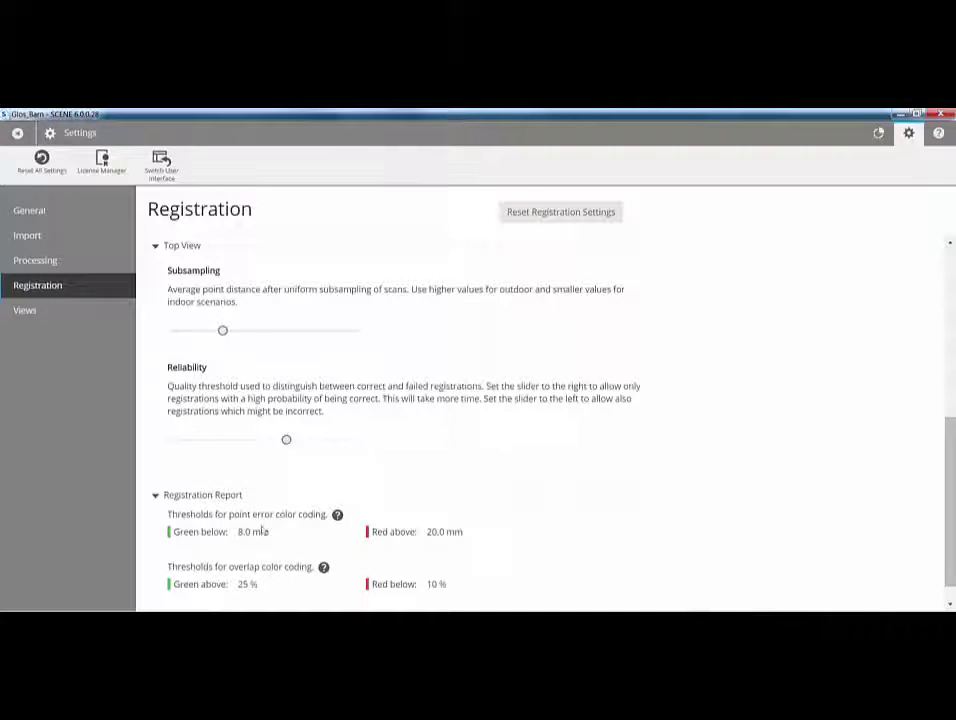
pyautogui.click(15, 133)
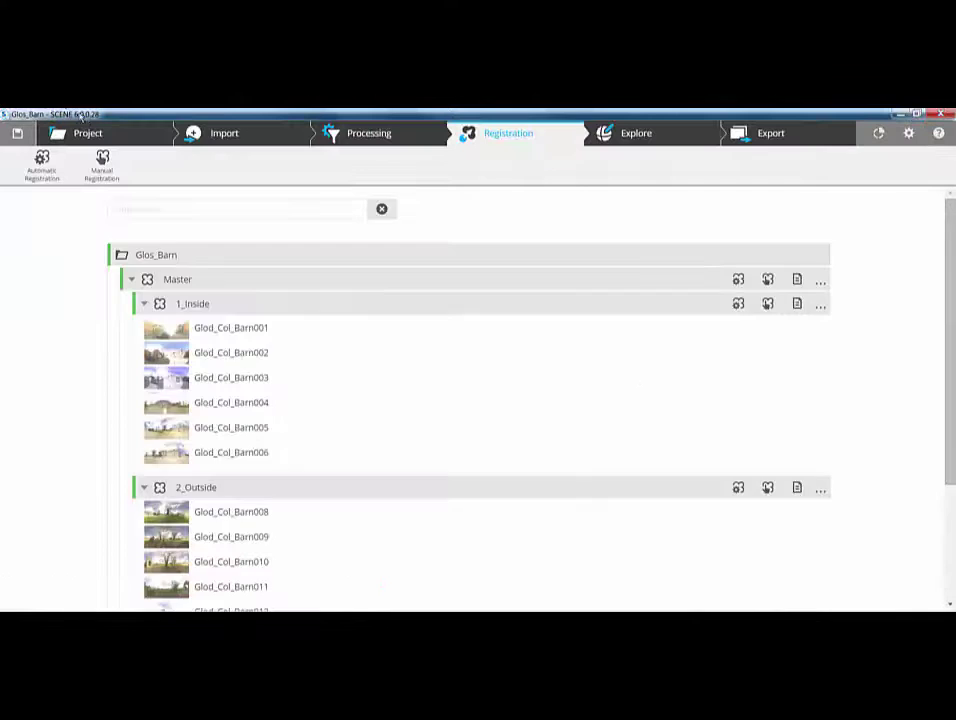
# Reopen the Master cluster's registration report in Full mode and examine the Point Error matrix's scan pairs and the scan table
pyautogui.click(797, 279)
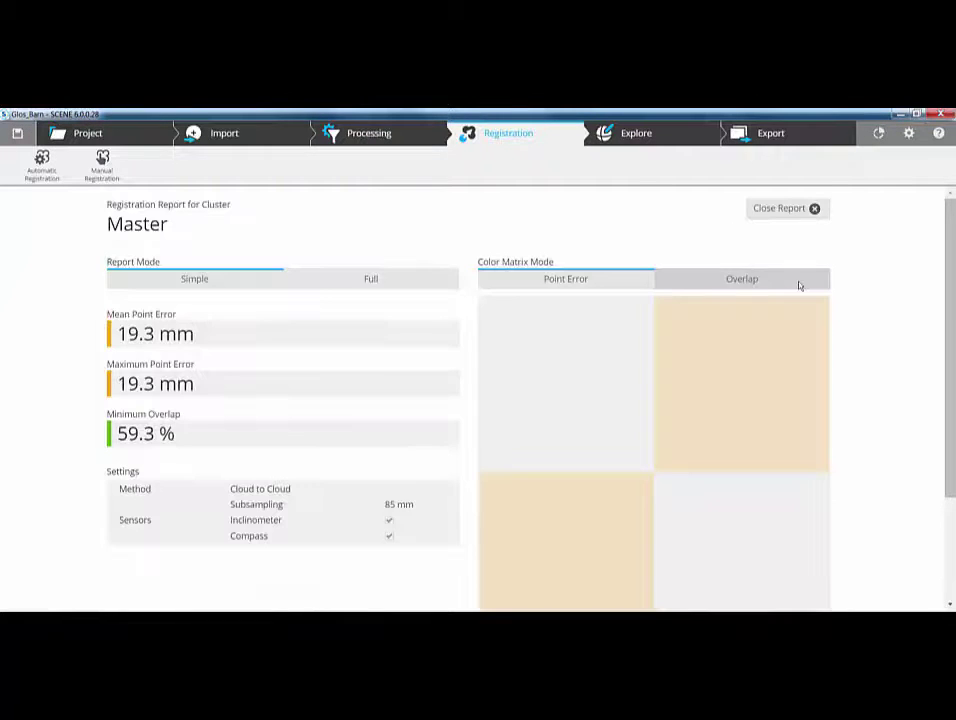
pyautogui.click(352, 281)
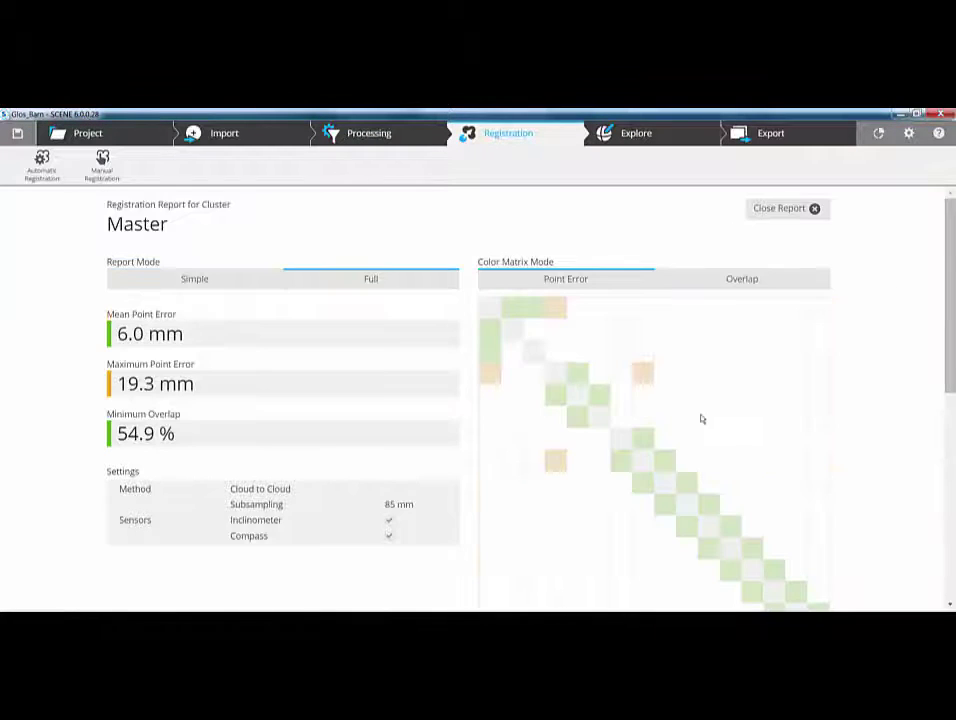
pyautogui.moveTo(556, 377)
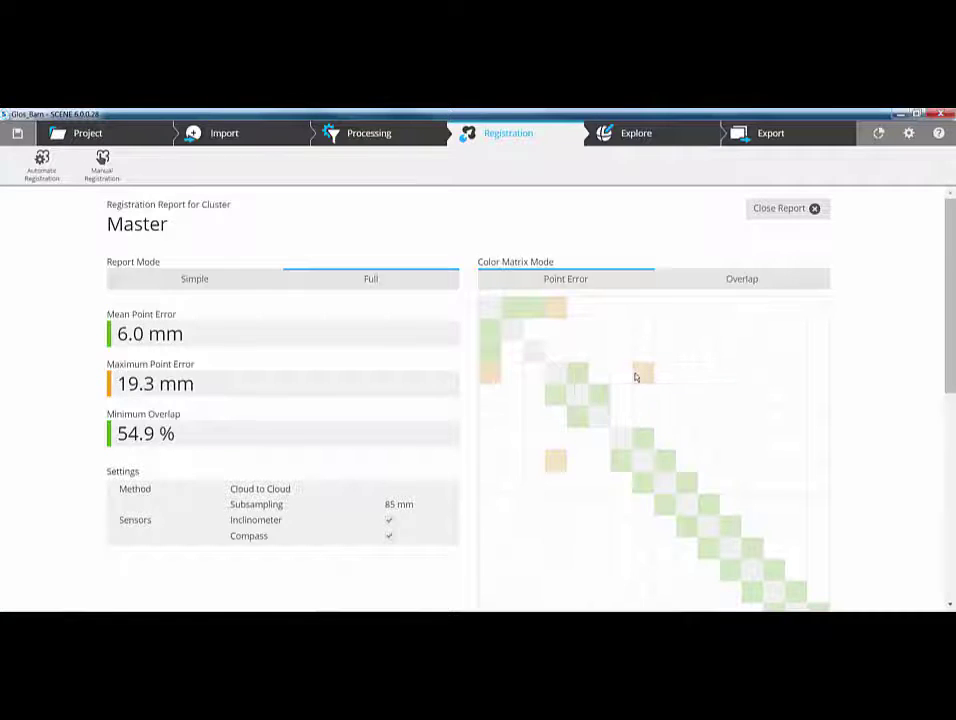
pyautogui.moveTo(642, 376)
pyautogui.moveTo(492, 377)
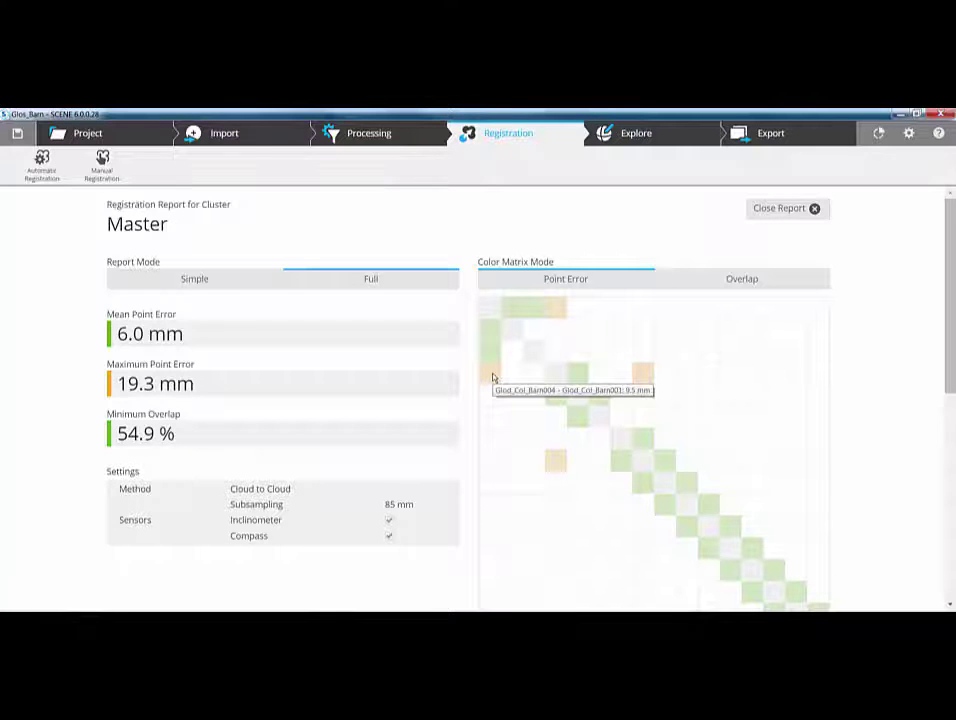
pyautogui.scroll(-1, 674, 396)
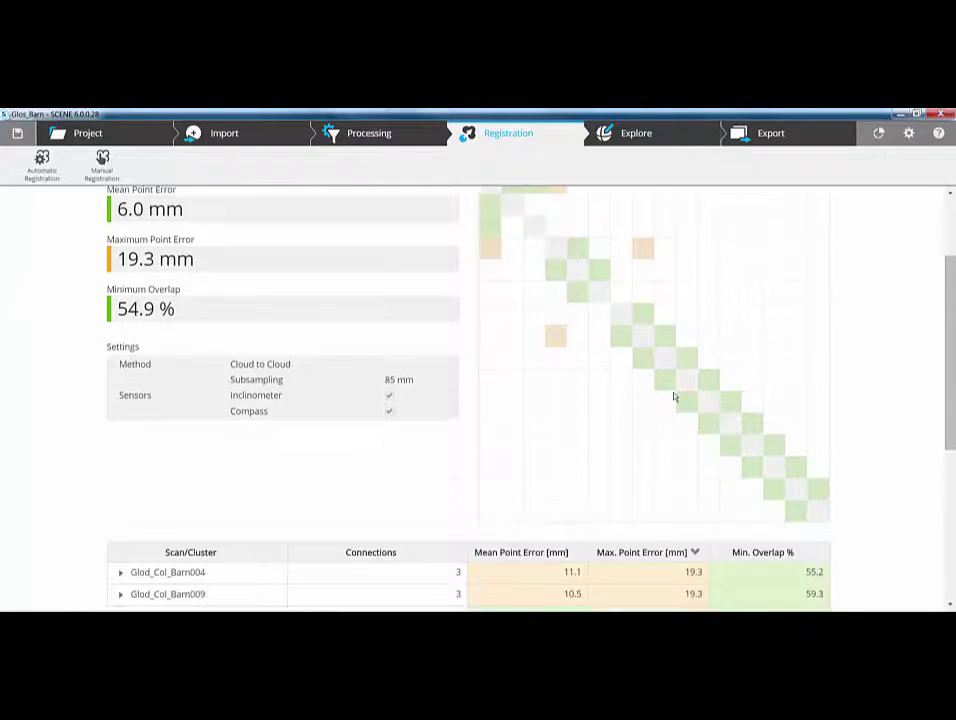
pyautogui.scroll(-1, 674, 397)
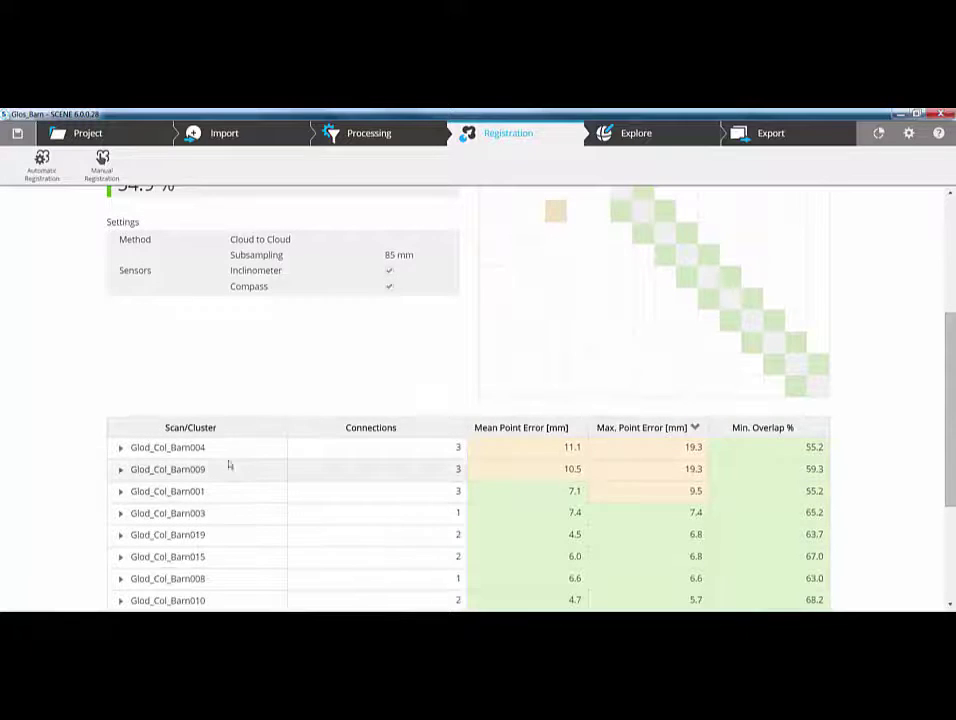
pyautogui.scroll(-2, 487, 463)
pyautogui.scroll(2, 478, 445)
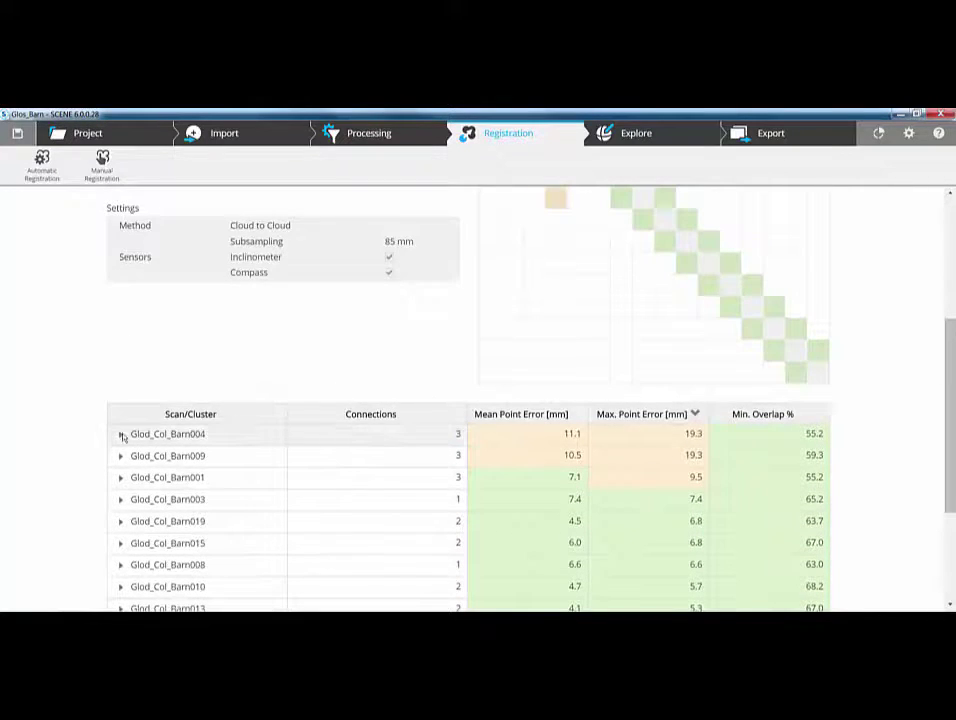